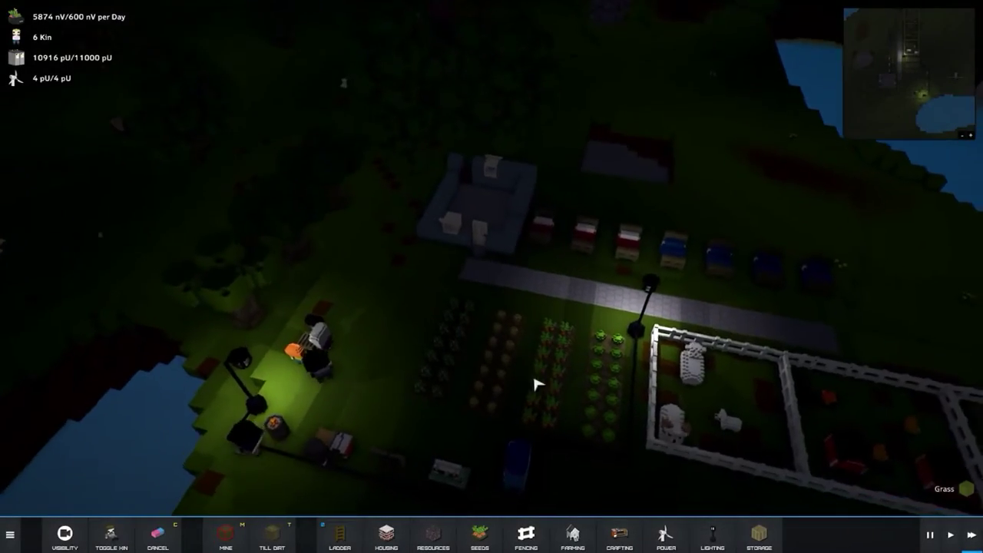
scroll(512, 358, "up", 4)
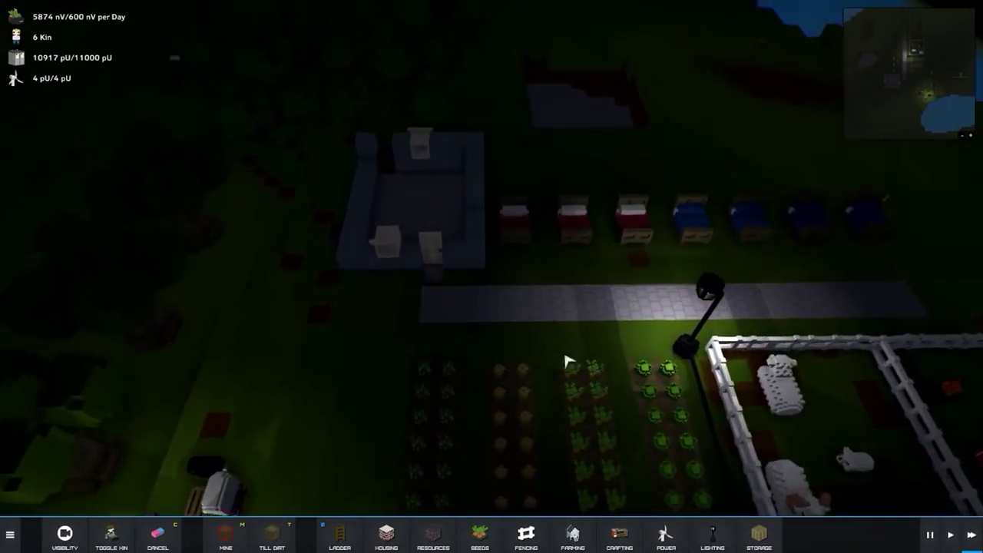
Browse the housing and road materials around the blue house, then back out of cobblestone.
left_click_drag(567, 379, 434, 341)
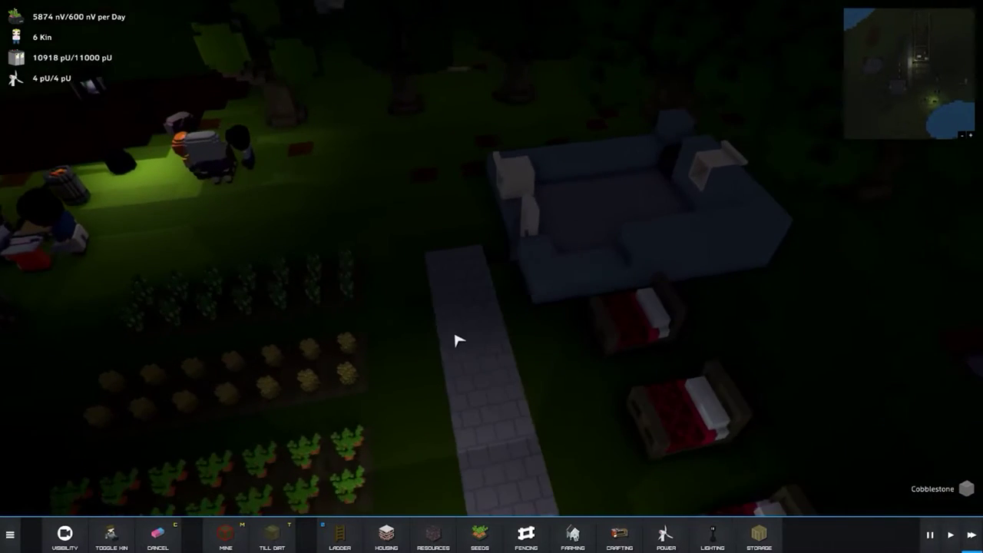
scroll(461, 338, "up", 5)
left_click(385, 535)
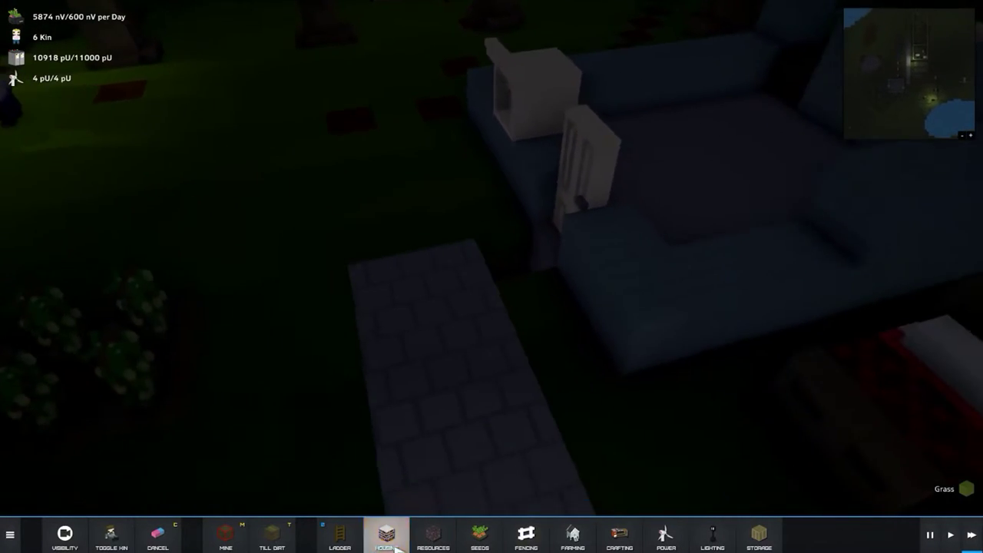
left_click(132, 535)
left_click(201, 535)
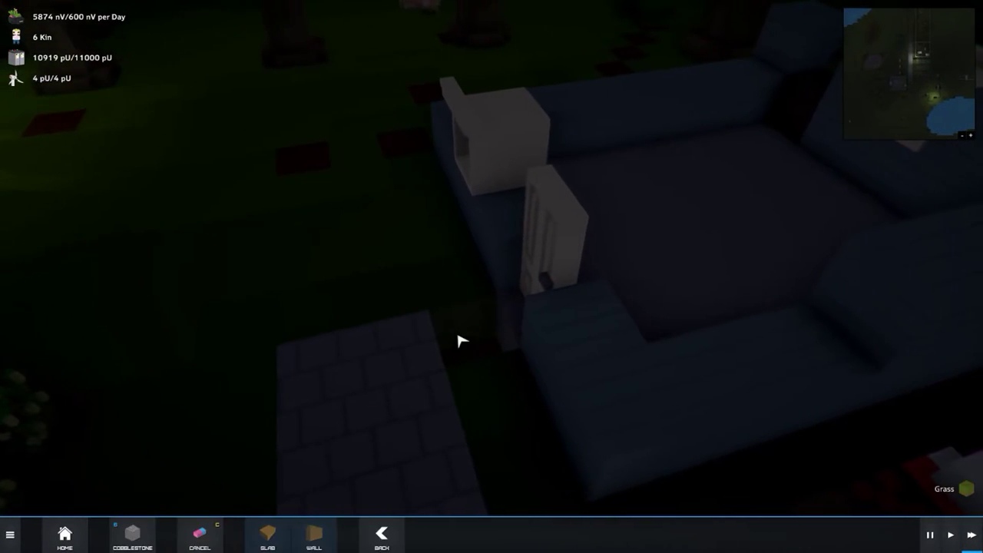
scroll(489, 356, "down", 5)
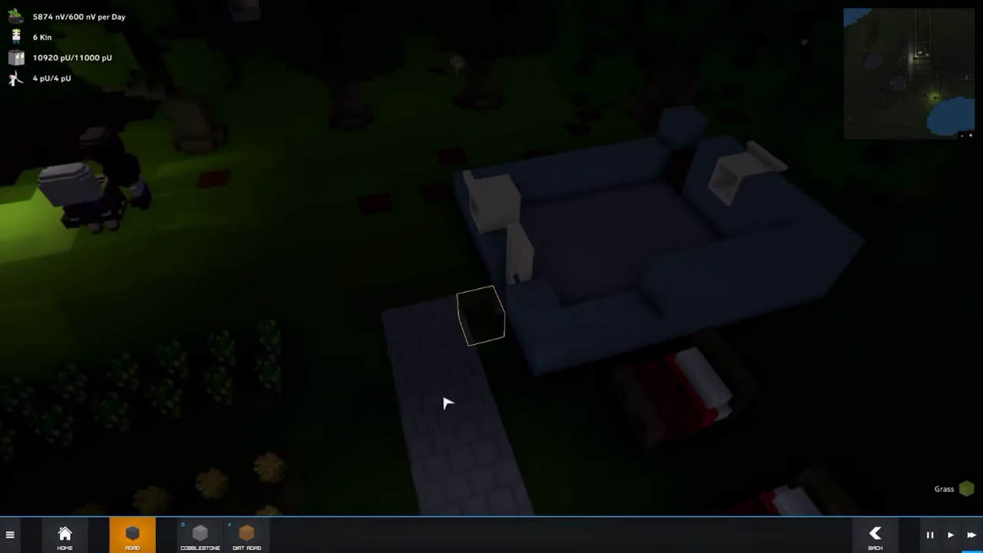
scroll(526, 296, "up", 5)
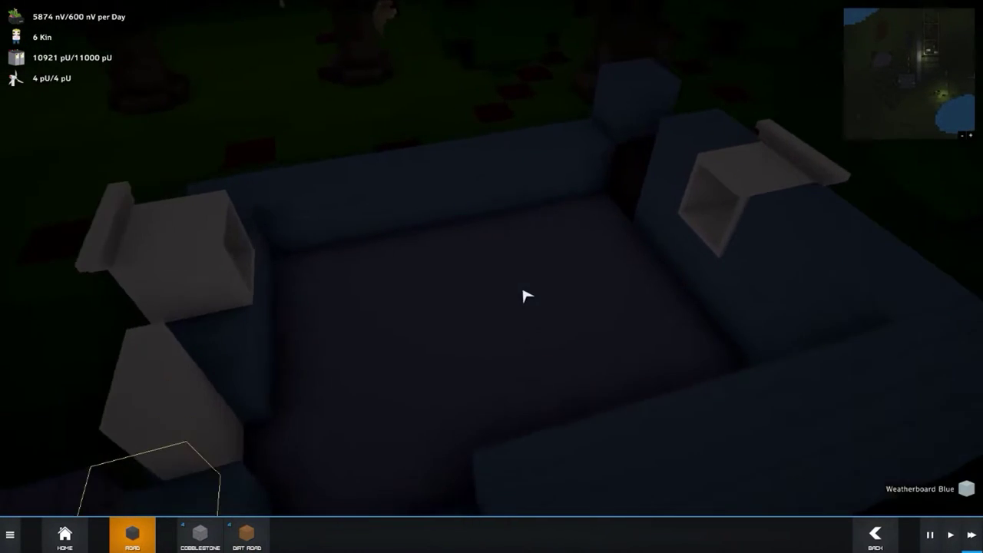
mouse_move(527, 295)
left_mouse_down()
mouse_move(577, 244)
mouse_move(654, 327)
left_mouse_up()
key("Escape")
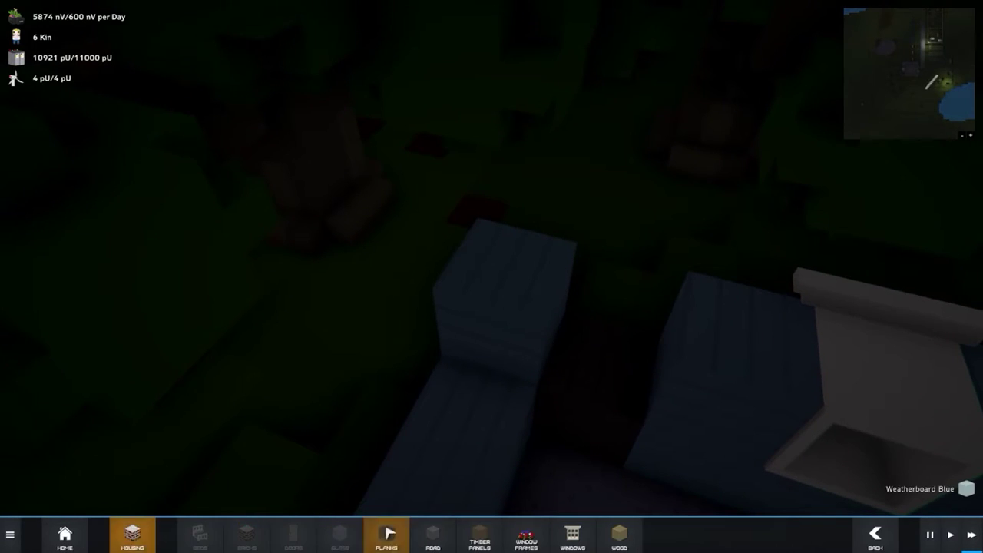
mouse_move(461, 461)
left_mouse_down()
mouse_move(538, 322)
mouse_move(509, 314)
left_mouse_up()
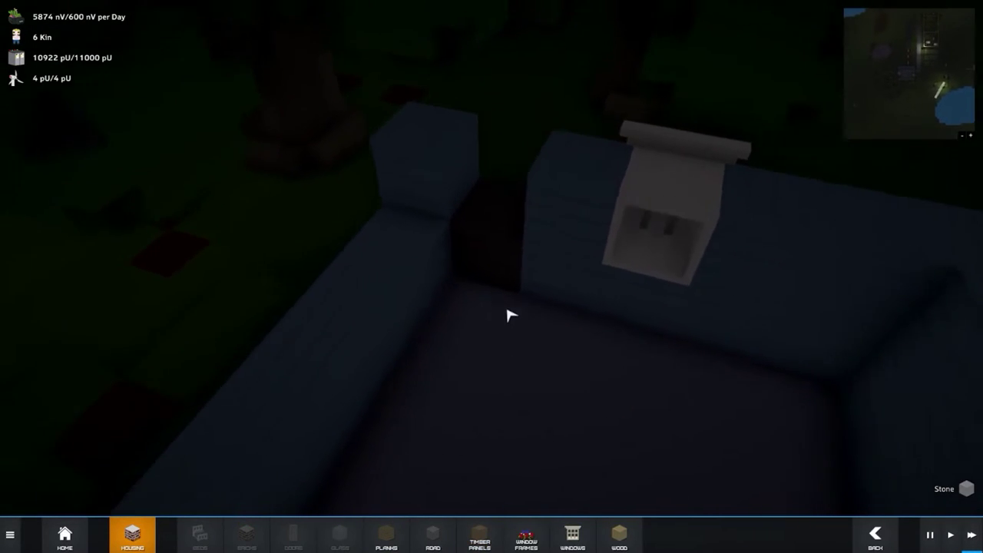
scroll(510, 314, "up", 3)
Mark the back-wall gap with Weatherboard Blue planks and leave the build menu.
left_click(479, 535)
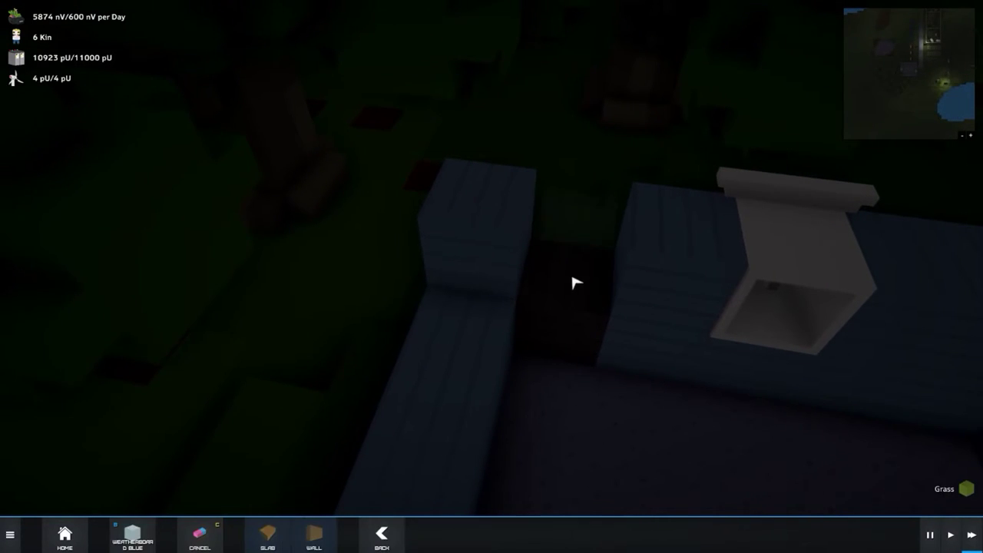
left_click_drag(569, 281, 376, 288)
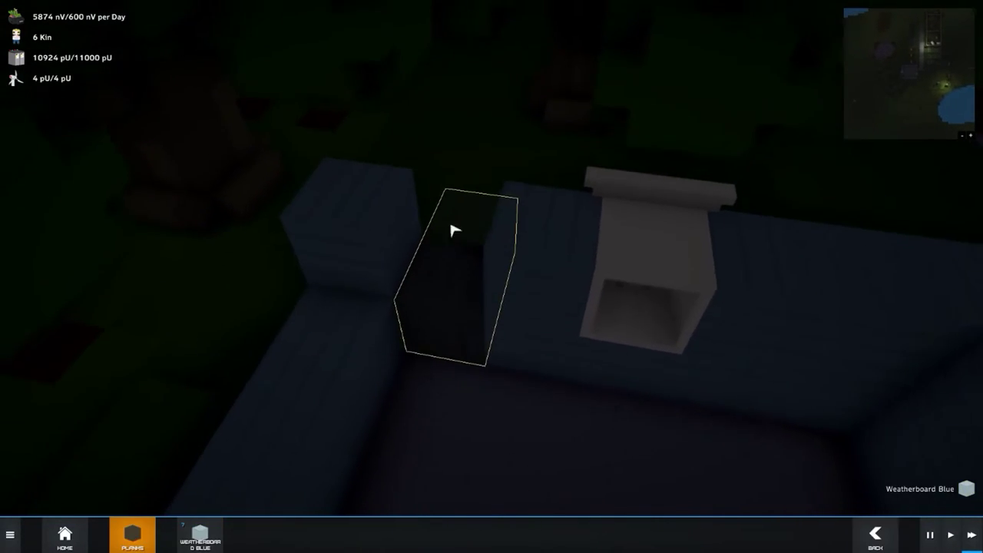
left_click(453, 230)
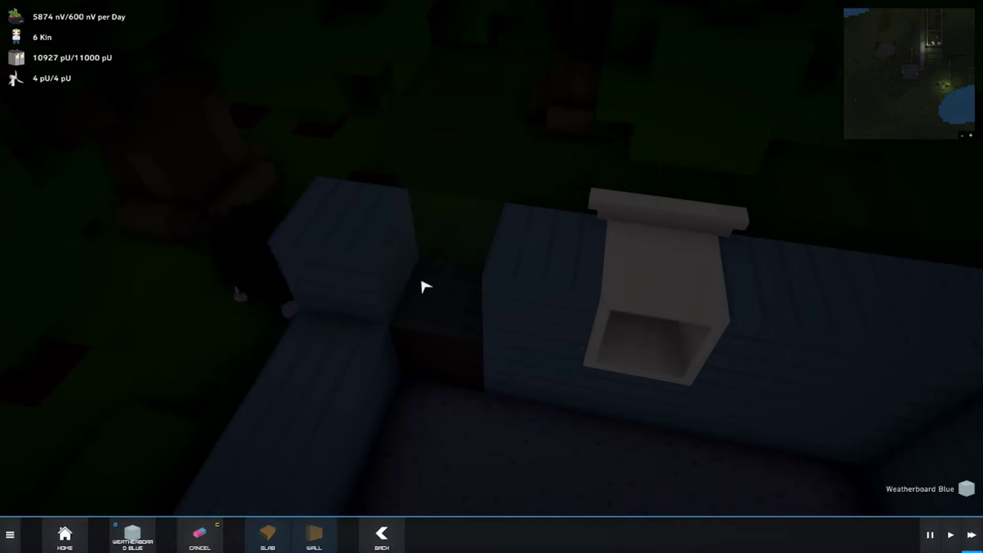
mouse_move(384, 307)
left_mouse_down()
mouse_move(300, 305)
mouse_move(367, 177)
left_mouse_up()
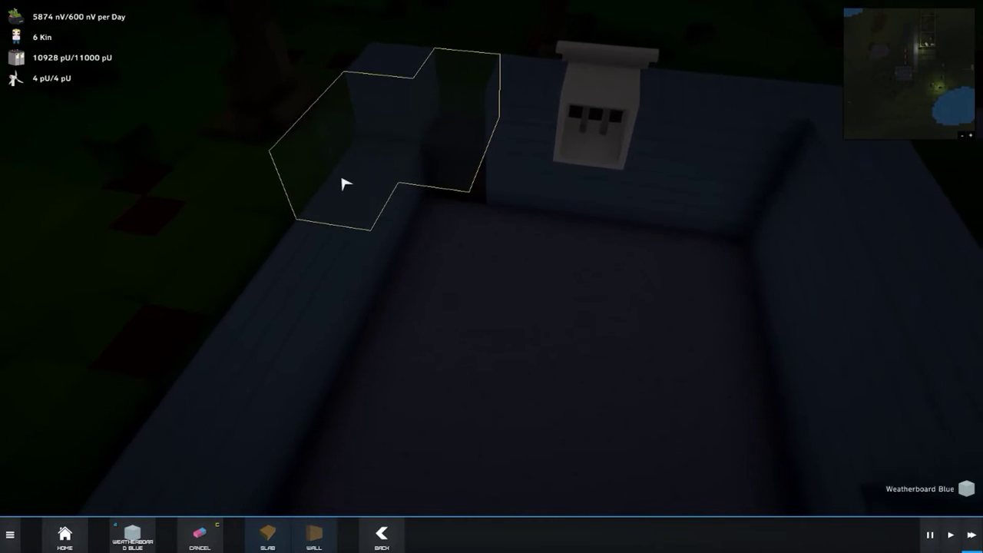
scroll(343, 183, "down", 3)
left_click_drag(284, 169, 318, 166)
scroll(319, 165, "down", 3)
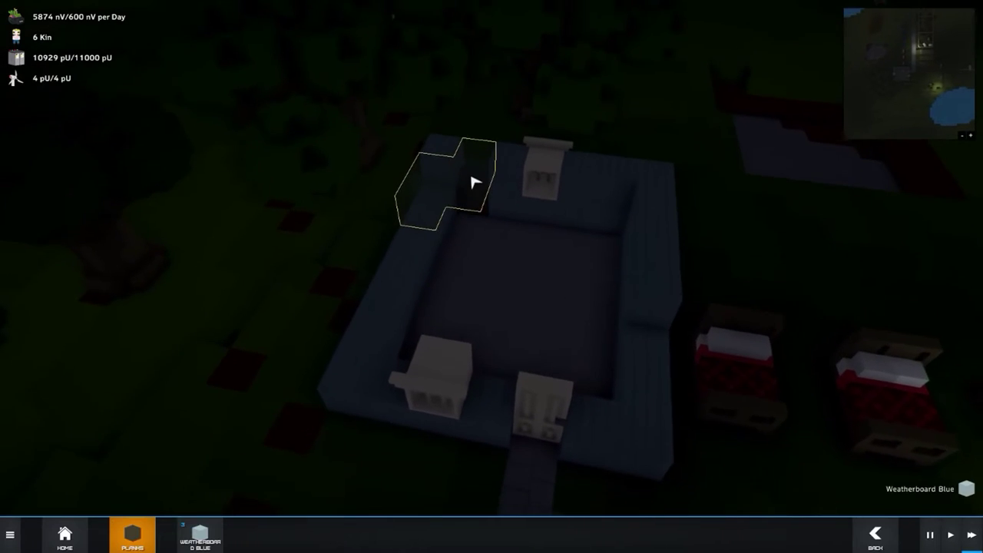
key("Escape")
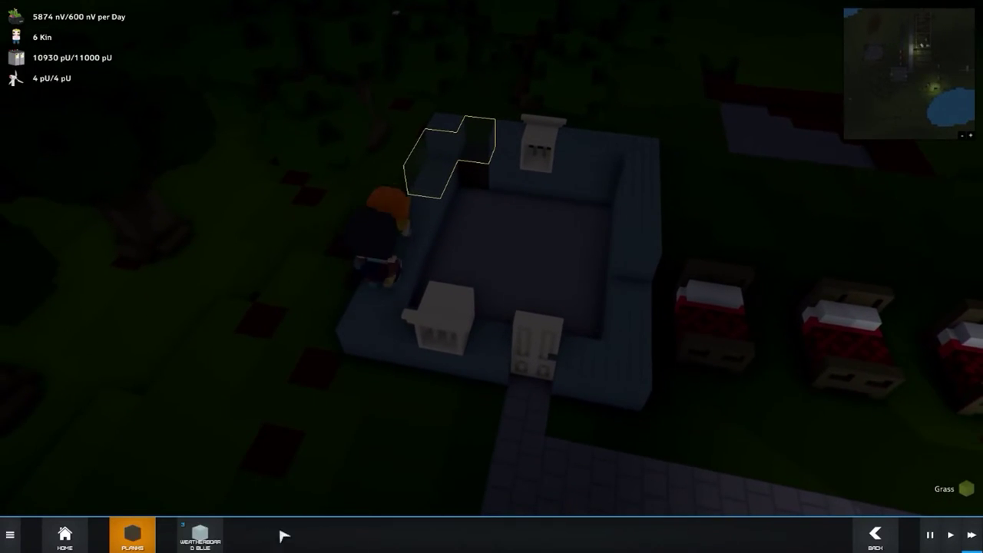
left_click(200, 534)
key("Escape")
left_click_drag(553, 257, 443, 260)
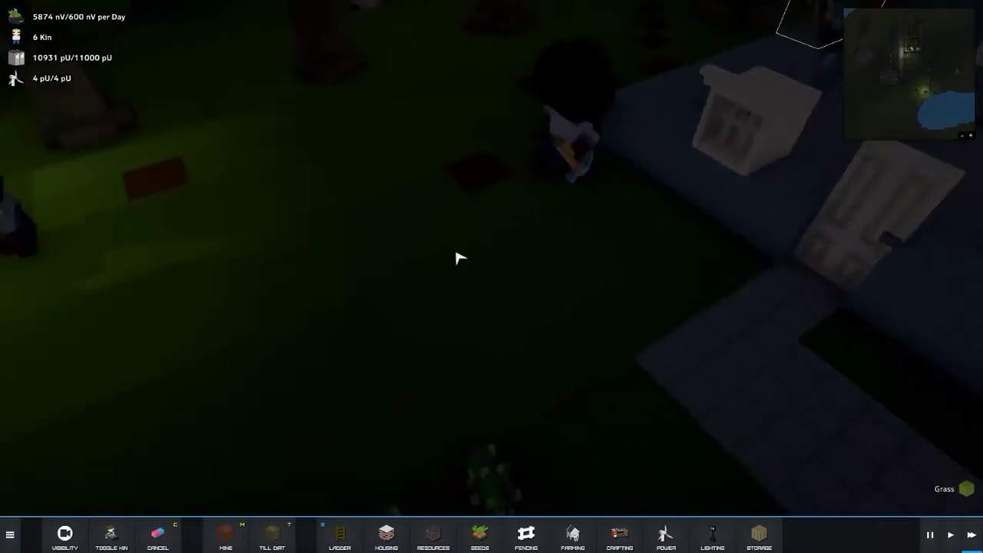
scroll(444, 260, "down", 3)
scroll(568, 368, "up", 3)
scroll(536, 277, "down", 2)
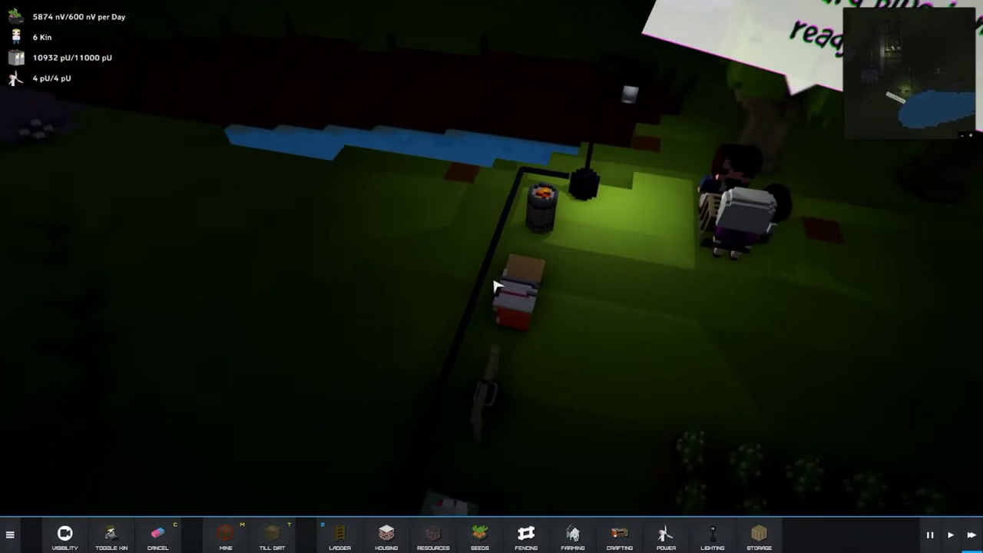
left_click(535, 276)
left_click(298, 535)
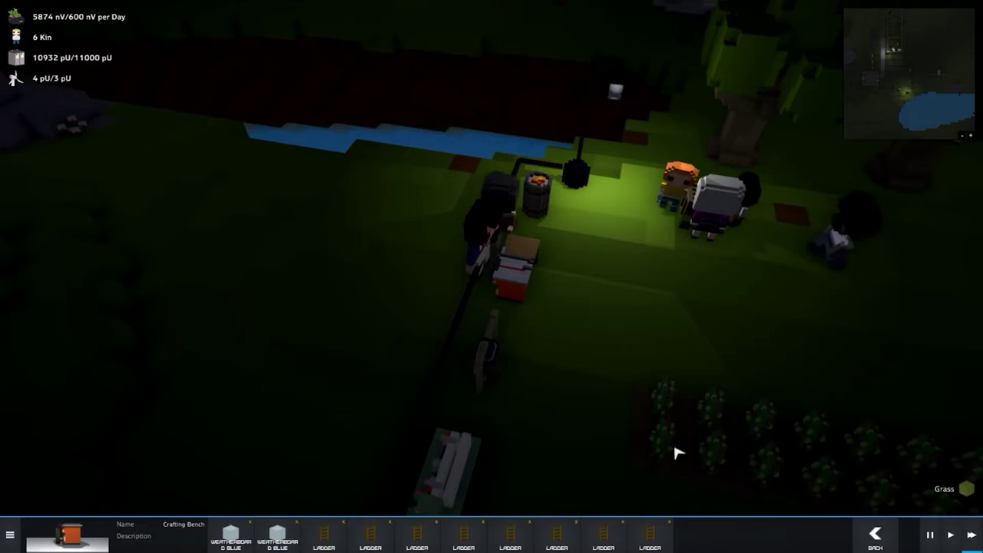
key("Escape")
scroll(630, 390, "down", 4)
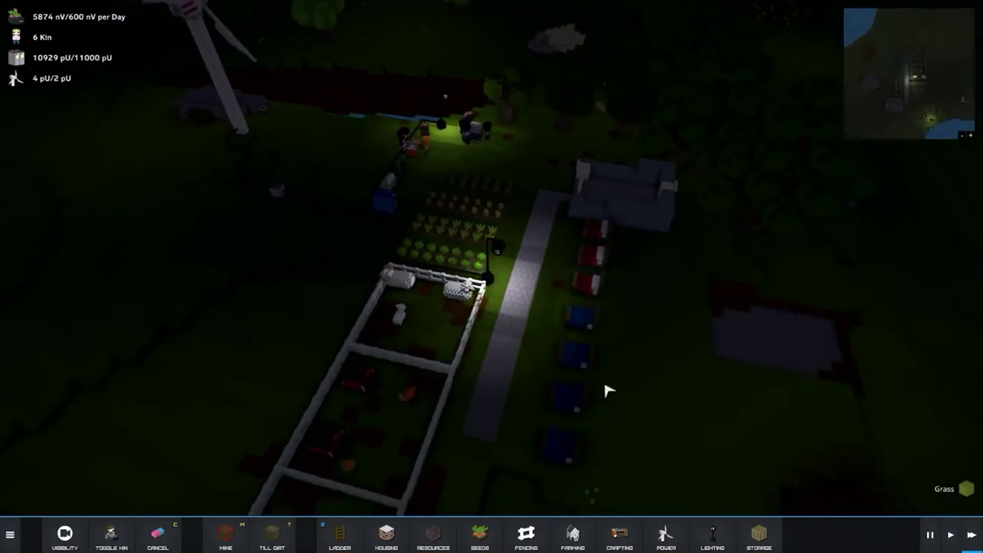
left_click_drag(630, 390, 595, 293)
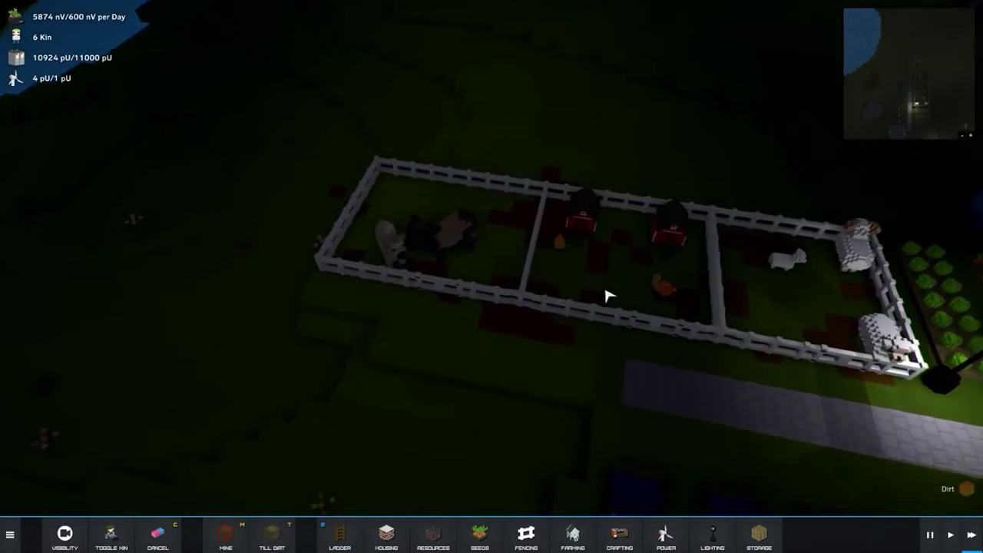
scroll(595, 293, "up", 5)
left_click(630, 188)
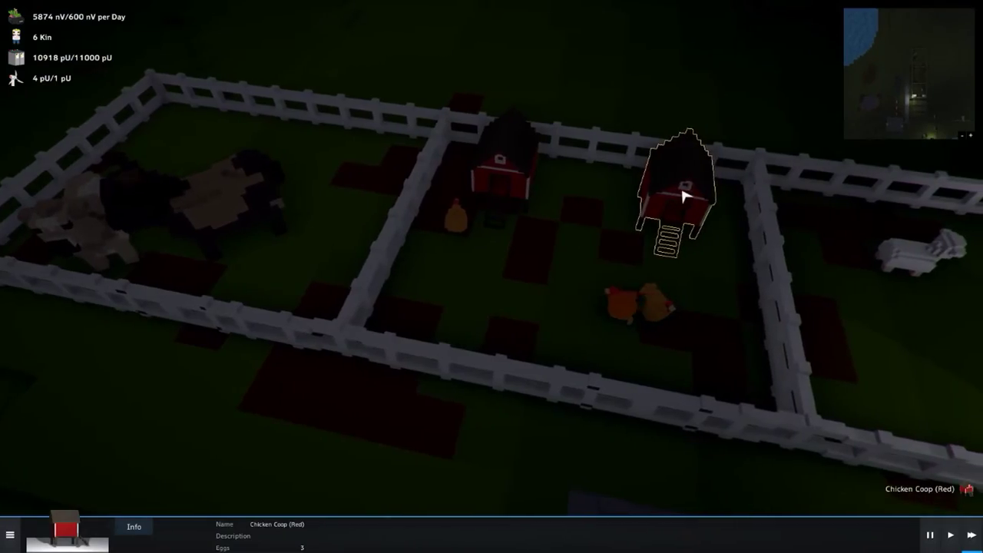
left_click_drag(685, 197, 685, 196)
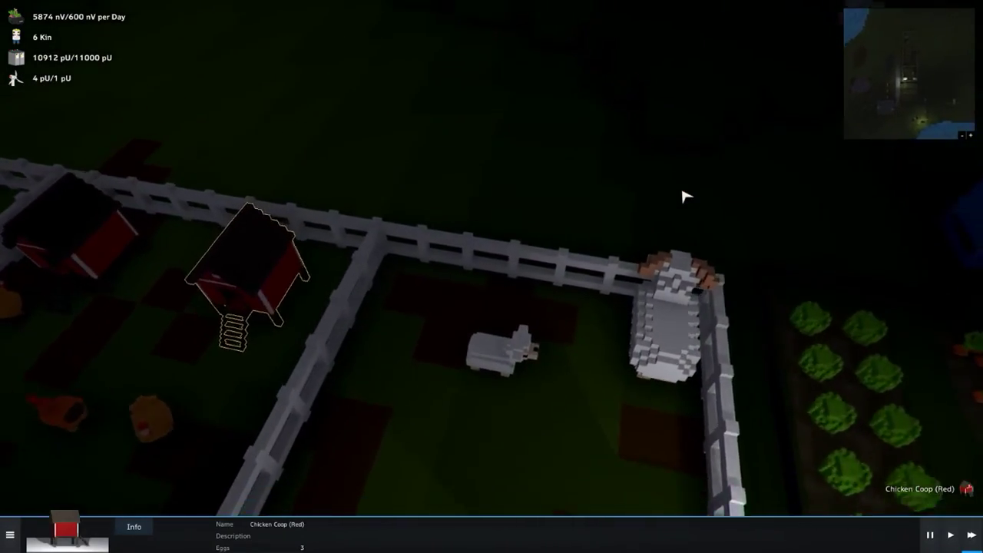
scroll(685, 196, "down", 3)
scroll(676, 231, "down", 3)
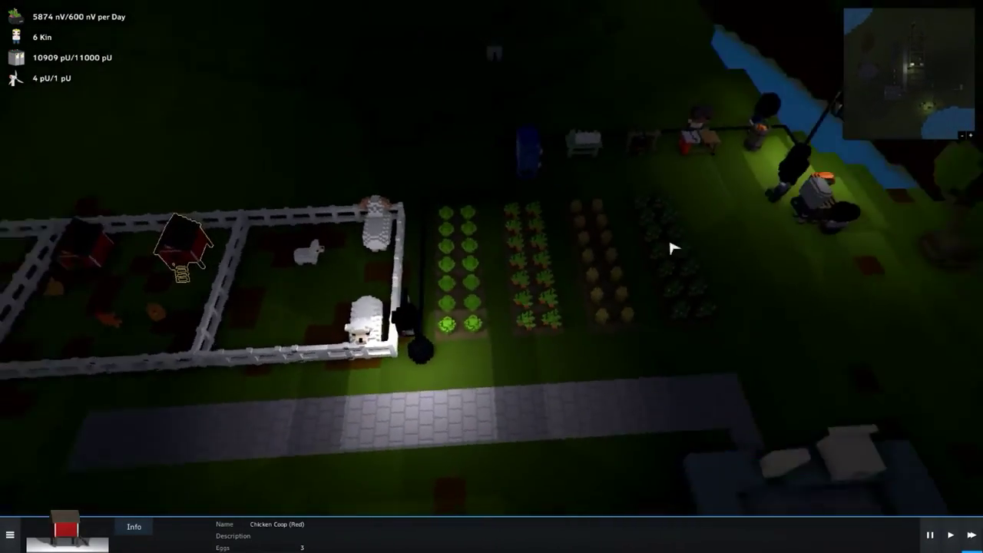
left_click_drag(673, 248, 647, 216)
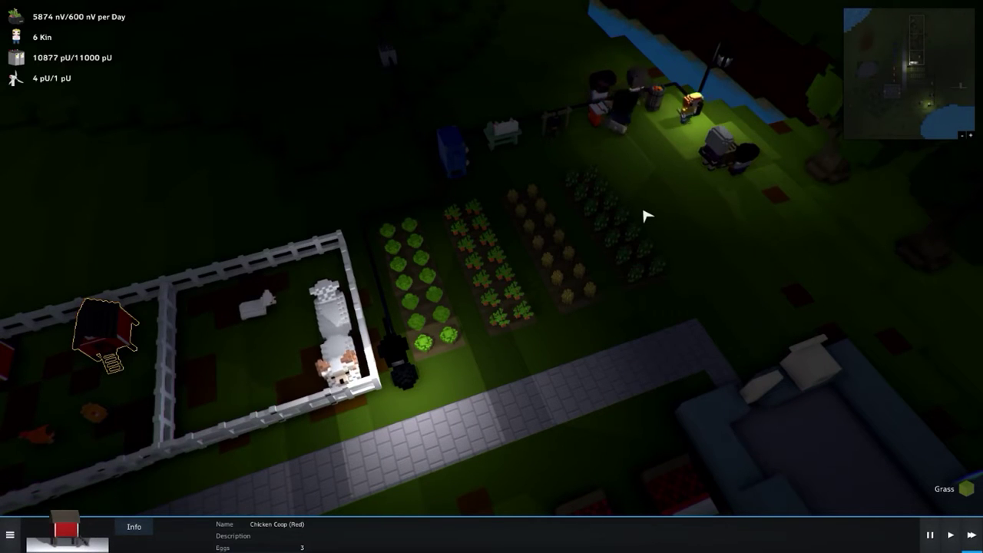
scroll(384, 292, "up", 5)
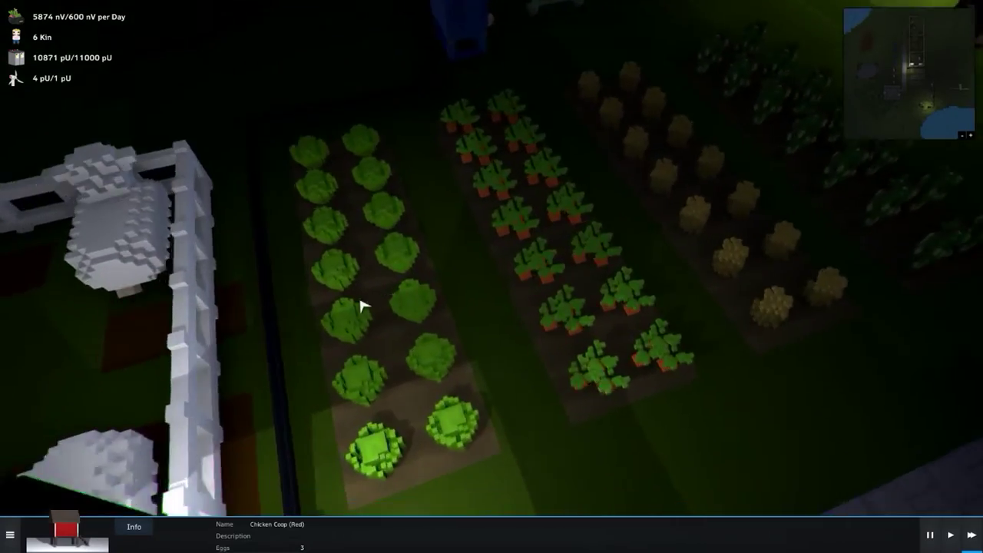
right_click(384, 272)
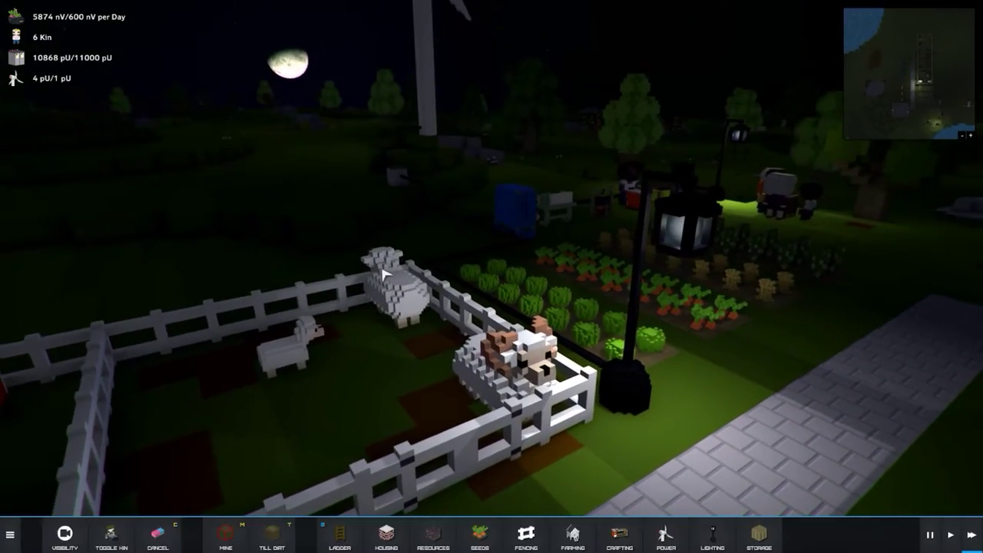
left_click(535, 349)
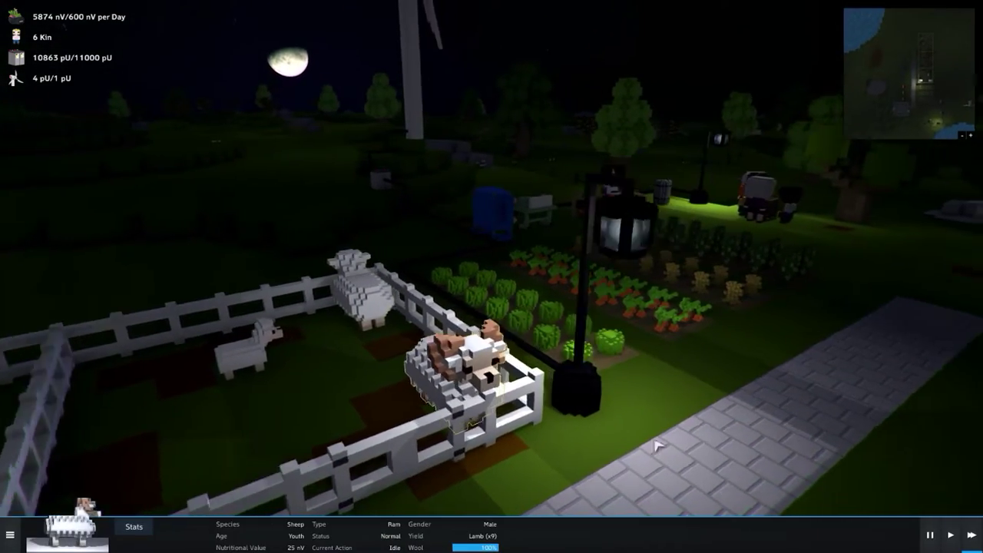
mouse_move(649, 275)
left_mouse_down()
mouse_move(551, 394)
mouse_move(620, 363)
mouse_move(510, 392)
mouse_move(540, 374)
left_mouse_up()
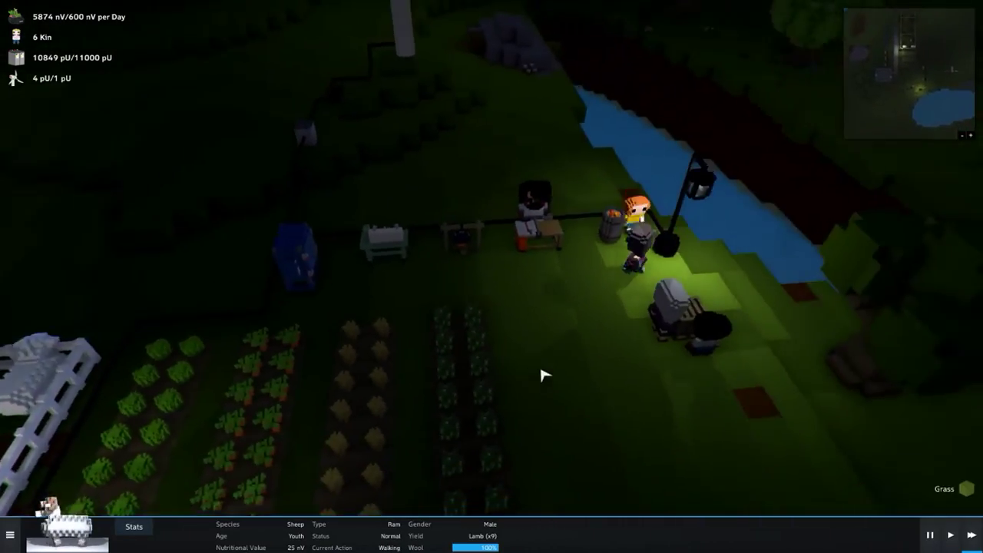
scroll(540, 374, "up", 5)
scroll(476, 330, "up", 4)
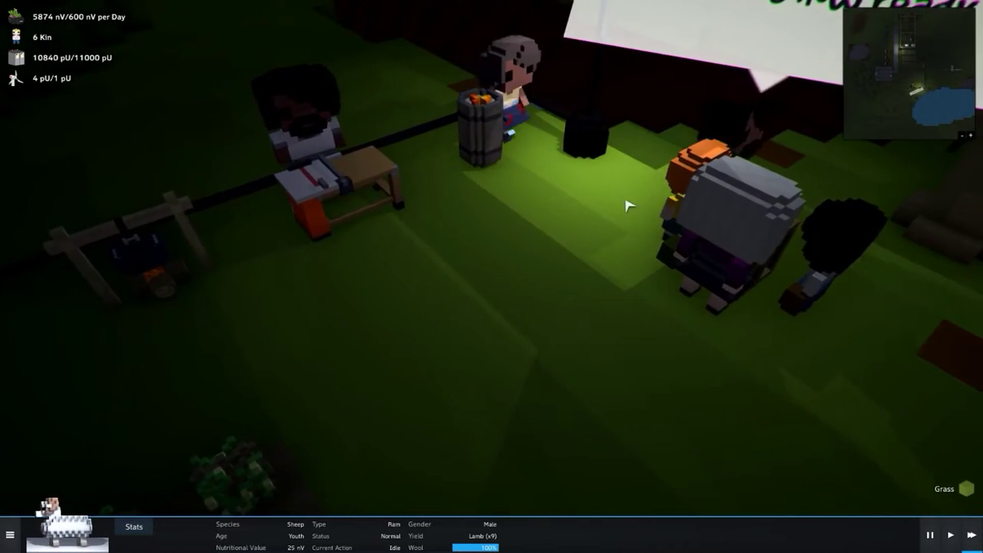
scroll(606, 287, "down", 3)
scroll(652, 230, "down", 2)
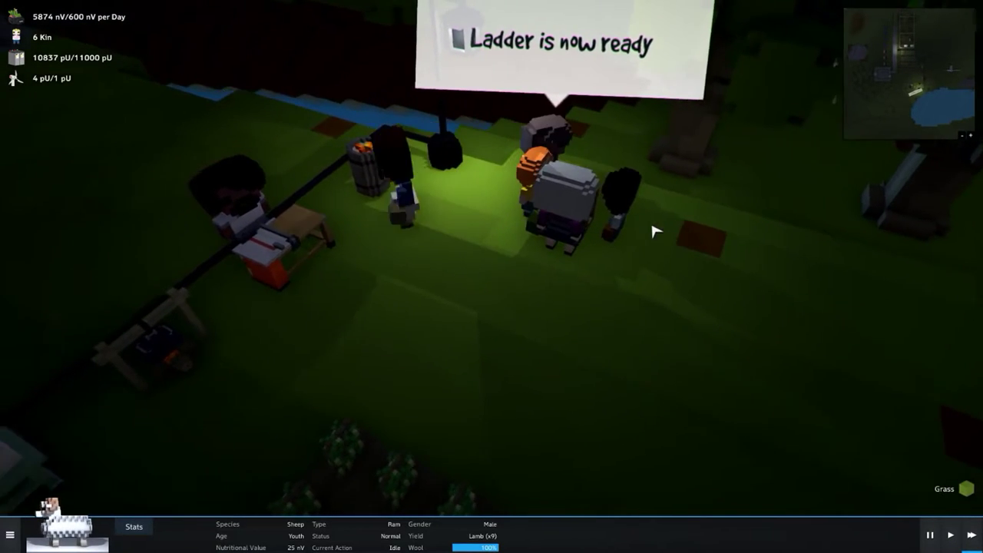
left_click_drag(653, 230, 351, 230)
Close the ram's stats and queue one Weatherboard Blue at the crafting bench.
key("Escape")
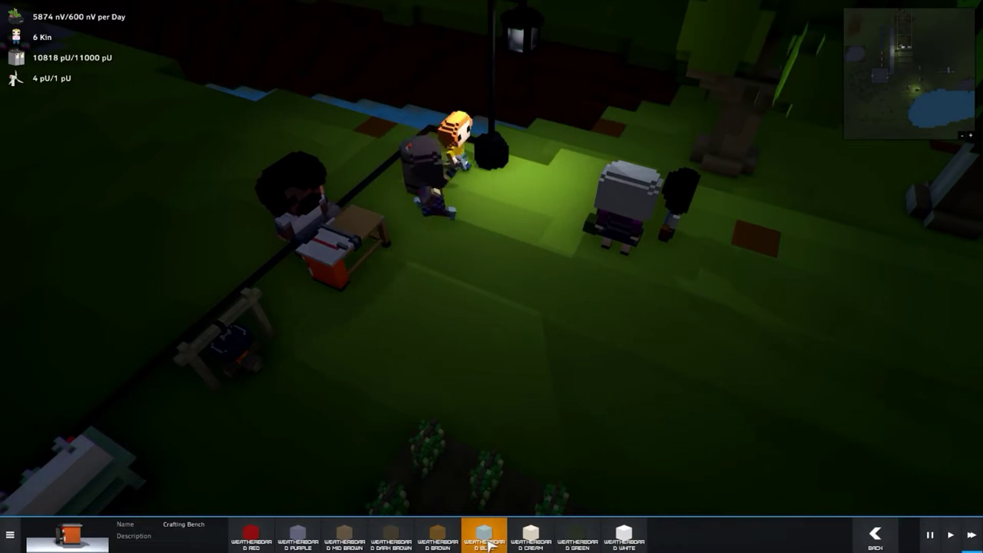
left_click(484, 535)
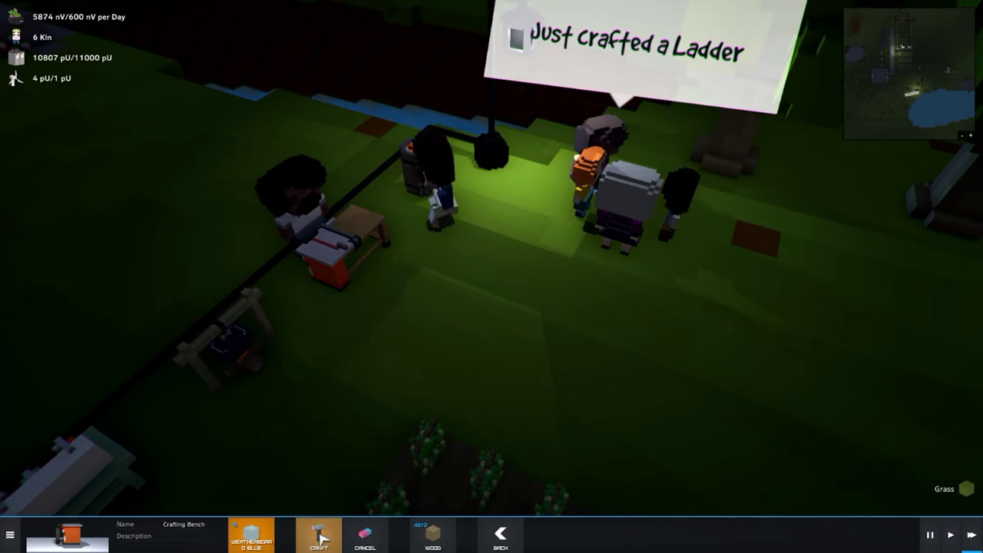
left_click(321, 537)
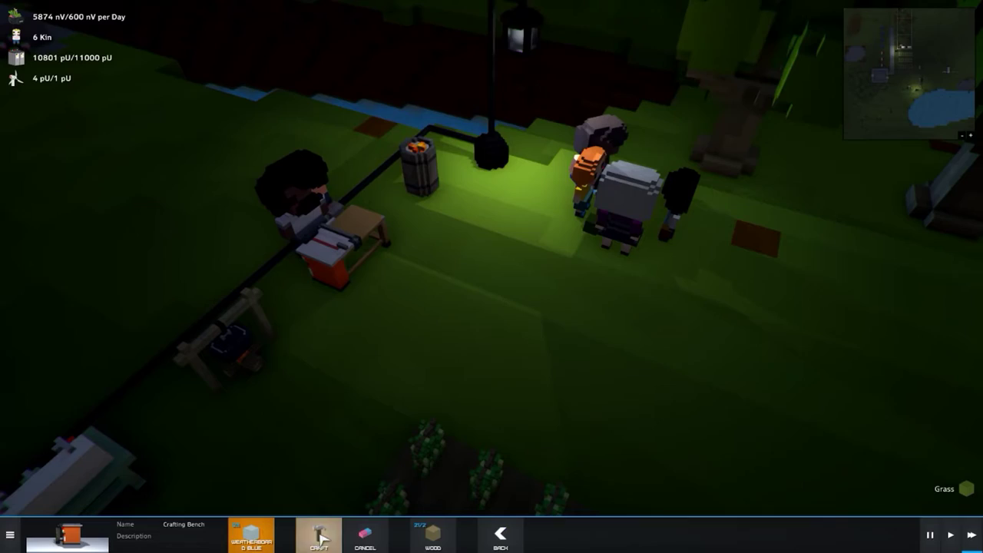
Leave the bench menu, orbit toward the blue house and select a nearby tree.
right_click(473, 330)
scroll(473, 331, "down", 5)
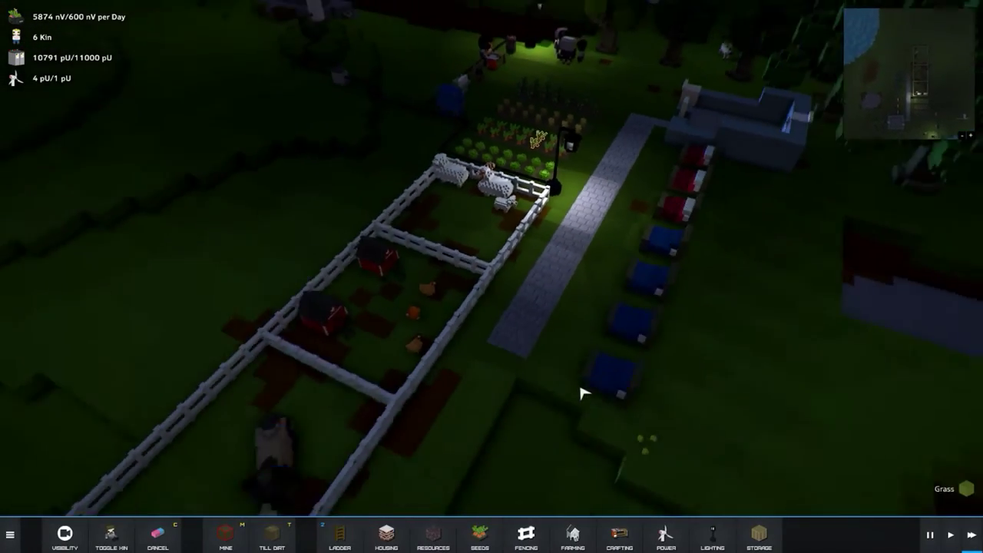
scroll(582, 393, "down", 5)
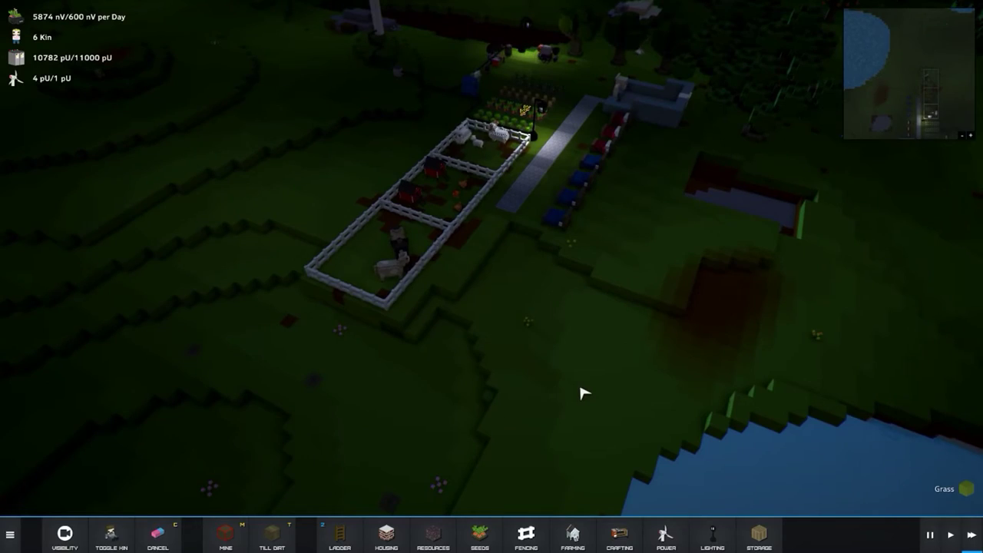
left_click_drag(582, 393, 522, 353)
scroll(523, 353, "up", 5)
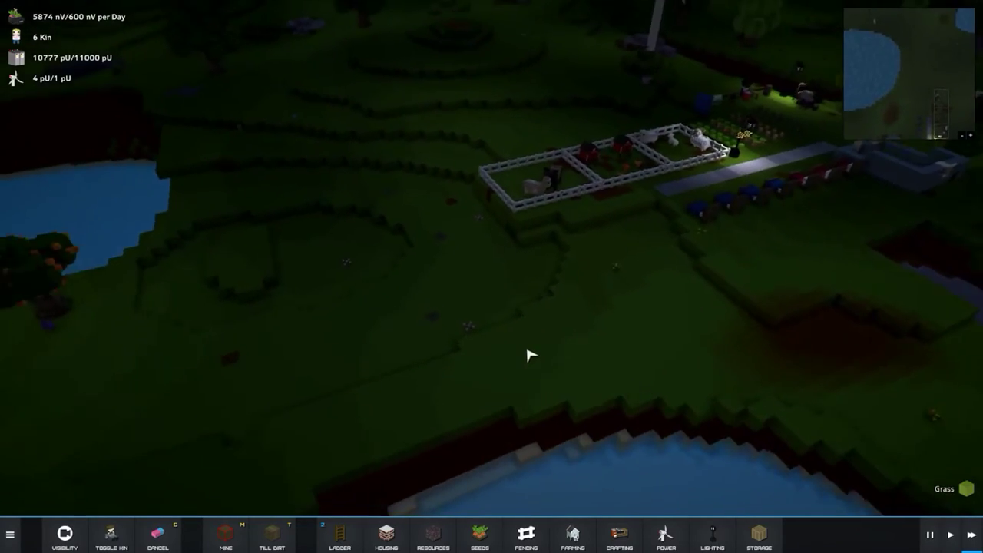
scroll(522, 353, "down", 5)
mouse_move(645, 299)
left_mouse_down()
mouse_move(495, 139)
mouse_move(269, 281)
left_mouse_up()
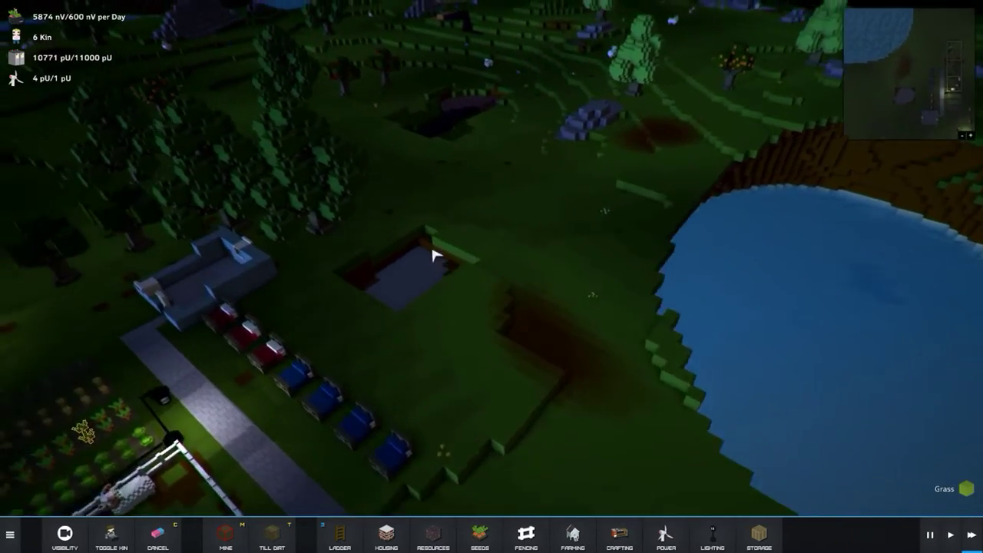
scroll(495, 140, "up", 2)
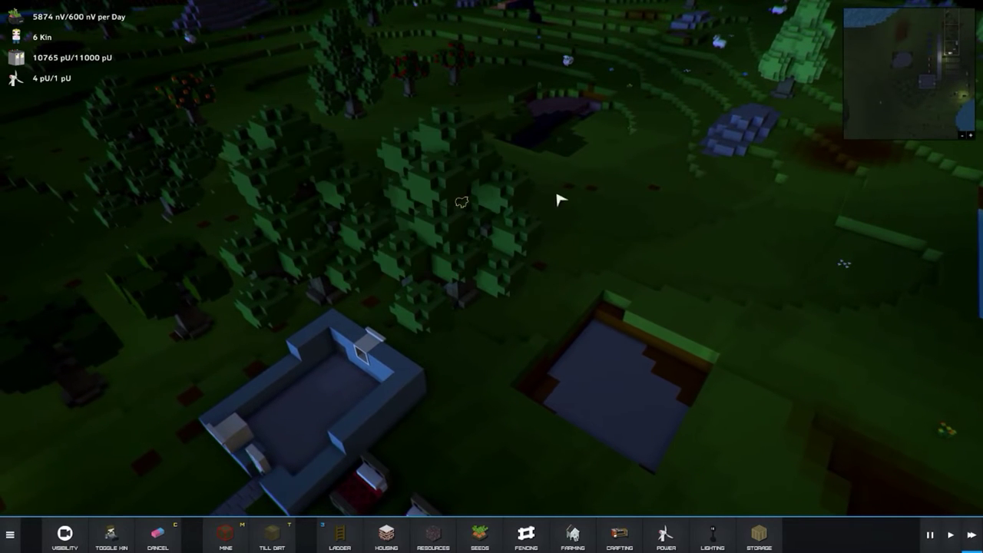
left_click(444, 285)
left_click(441, 268)
left_click_drag(441, 269, 379, 263)
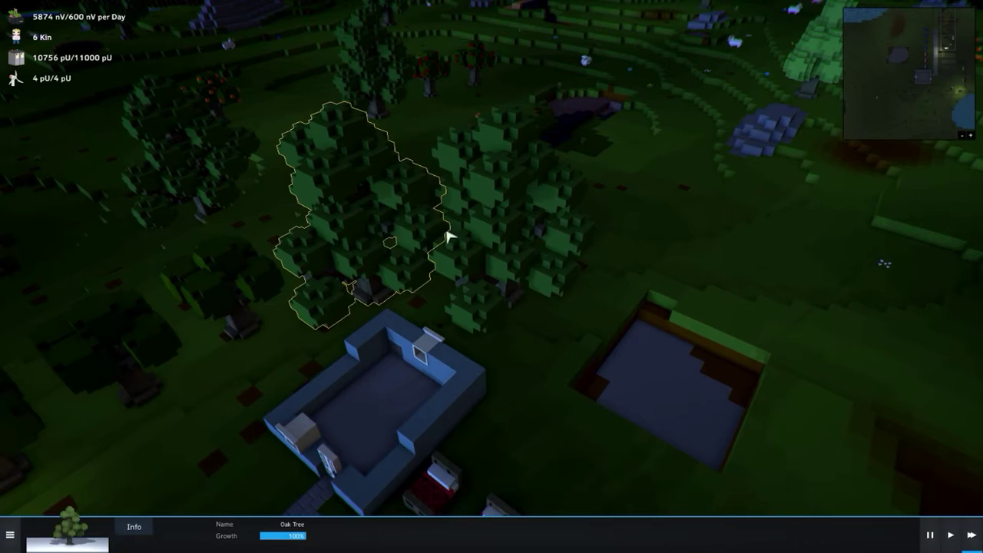
left_click_drag(618, 247, 430, 230)
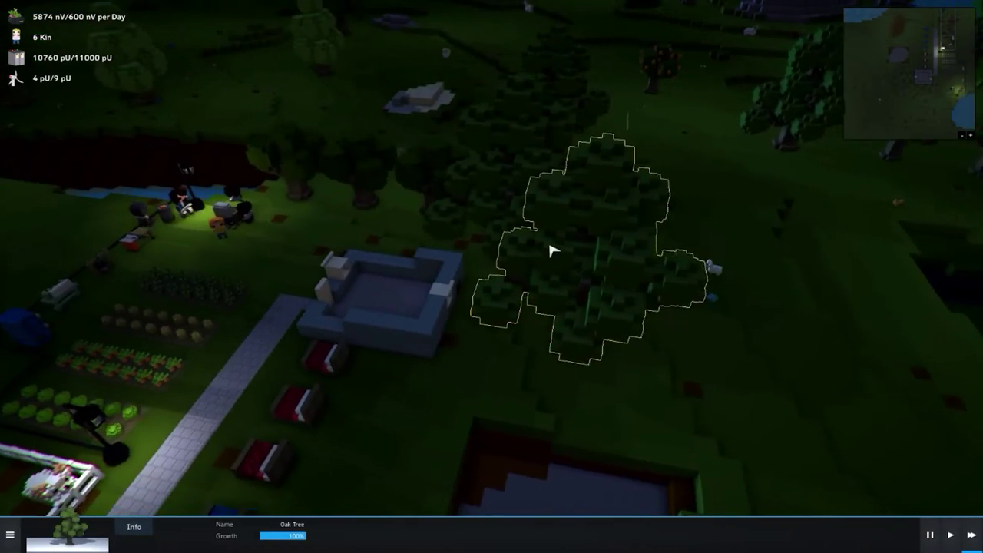
scroll(430, 222, "up", 4)
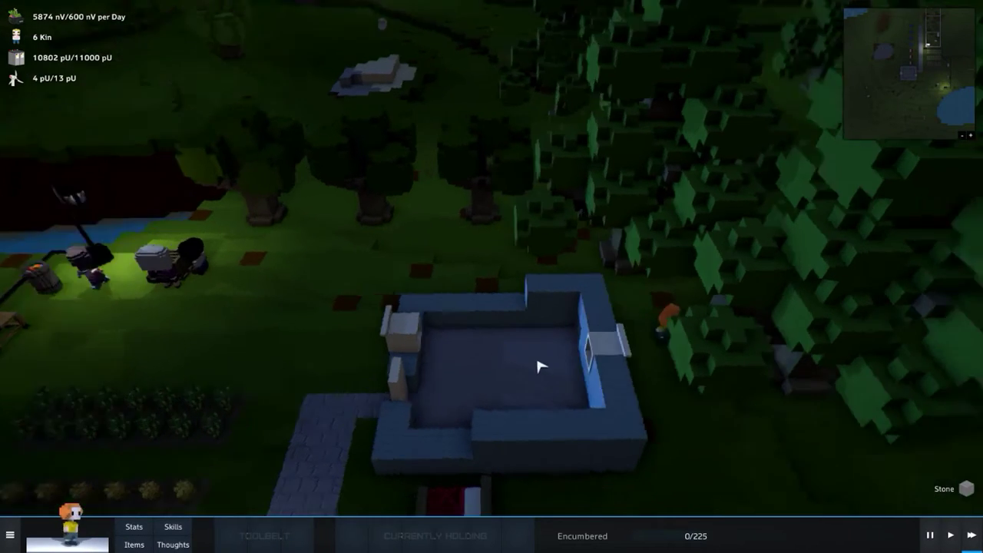
mouse_move(538, 345)
left_mouse_down()
mouse_move(476, 322)
mouse_move(537, 353)
left_mouse_up()
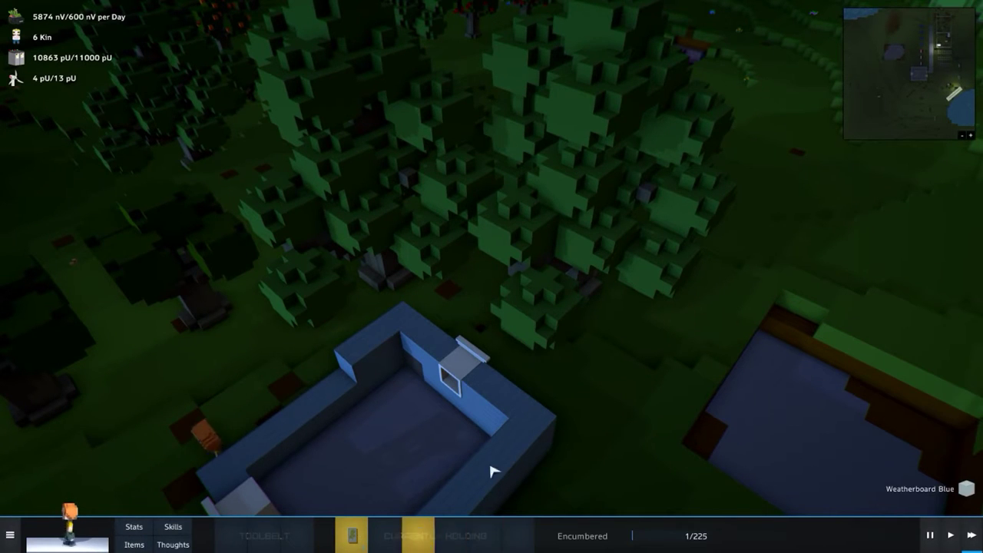
scroll(530, 383, "down", 3)
Bring up the Chop/Harvest actions for the oak tree above the house.
left_click(487, 208)
right_click(491, 207)
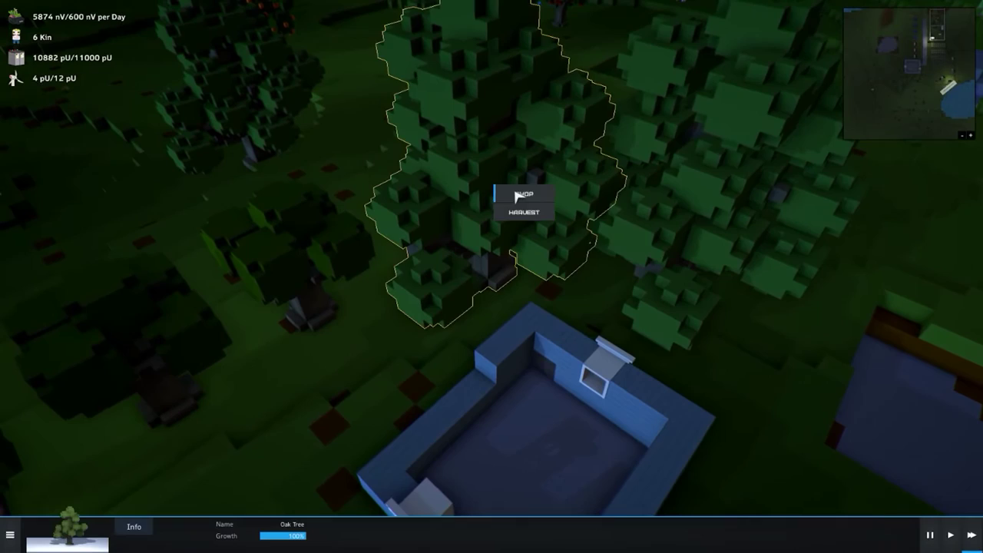
scroll(728, 148, "down", 5)
scroll(706, 231, "down", 3)
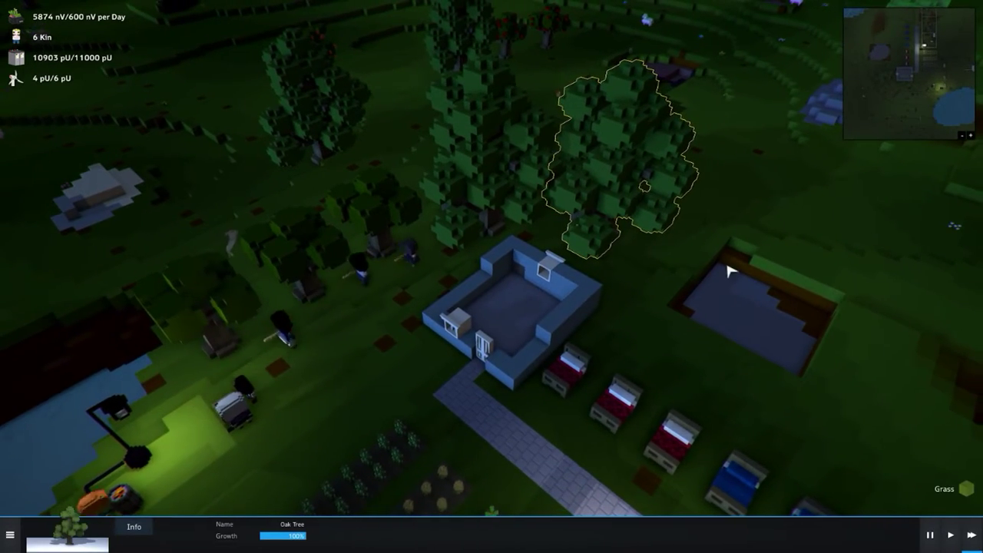
mouse_move(691, 281)
left_mouse_down()
mouse_move(739, 240)
mouse_move(426, 381)
left_mouse_up()
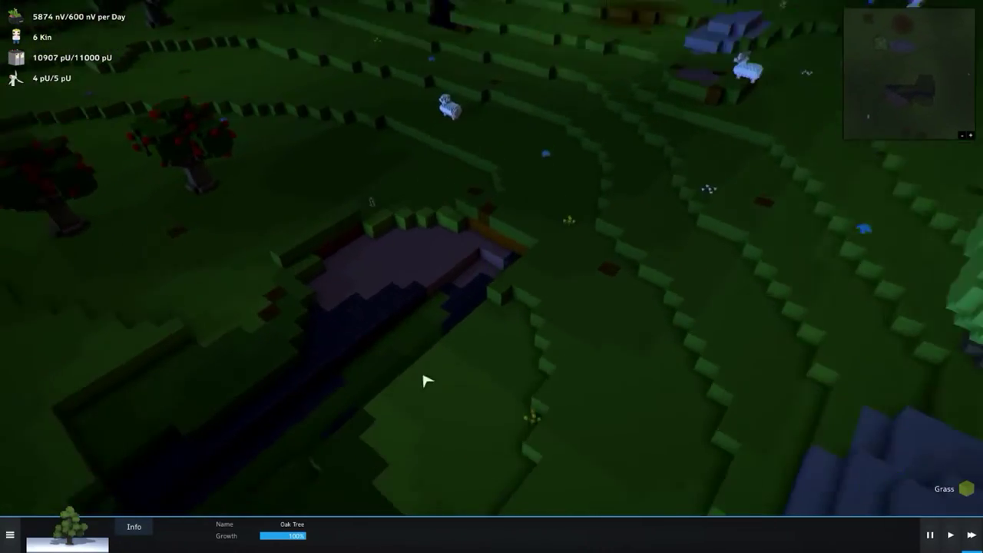
scroll(427, 381, "up", 3)
scroll(407, 399, "up", 3)
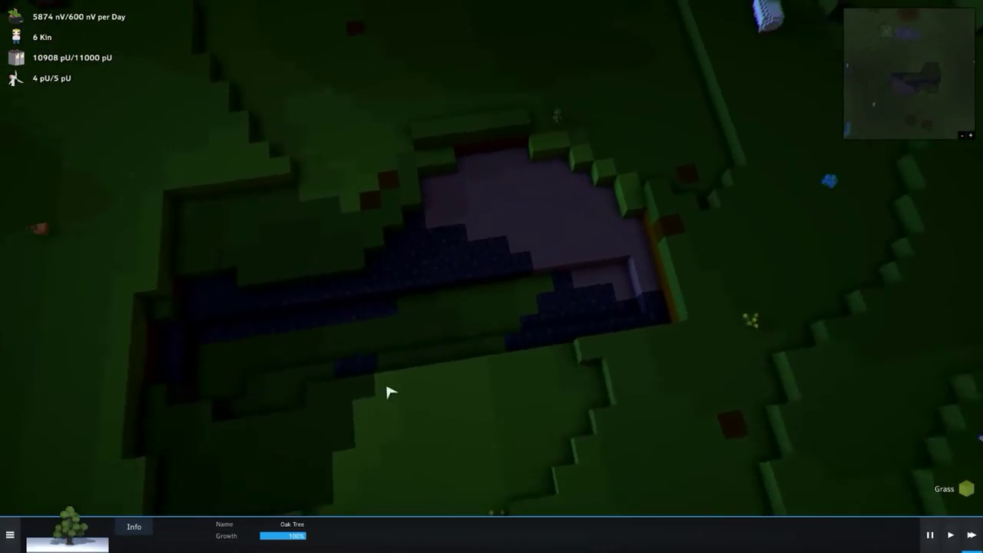
scroll(391, 384, "up", 3)
scroll(460, 380, "up", 3)
scroll(399, 359, "down", 3)
scroll(384, 322, "down", 3)
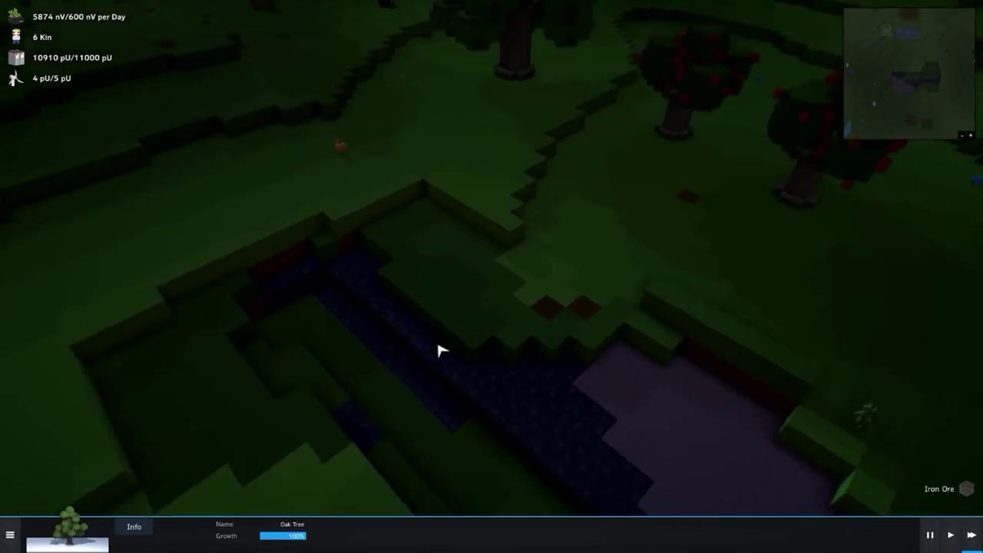
scroll(442, 345, "down", 2)
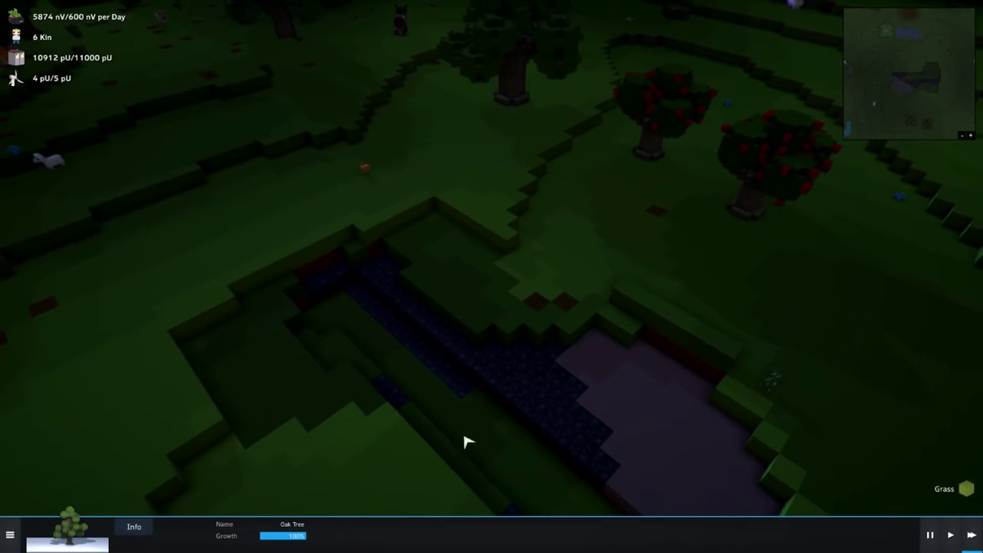
scroll(568, 292, "down", 3)
scroll(568, 299, "down", 3)
scroll(568, 303, "down", 2)
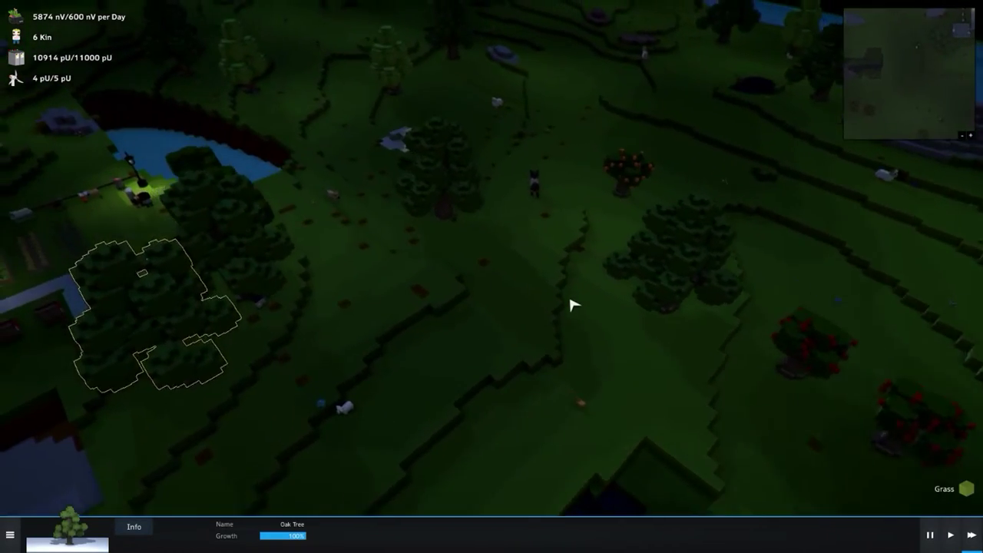
scroll(584, 307, "down", 2)
left_click_drag(593, 307, 530, 347)
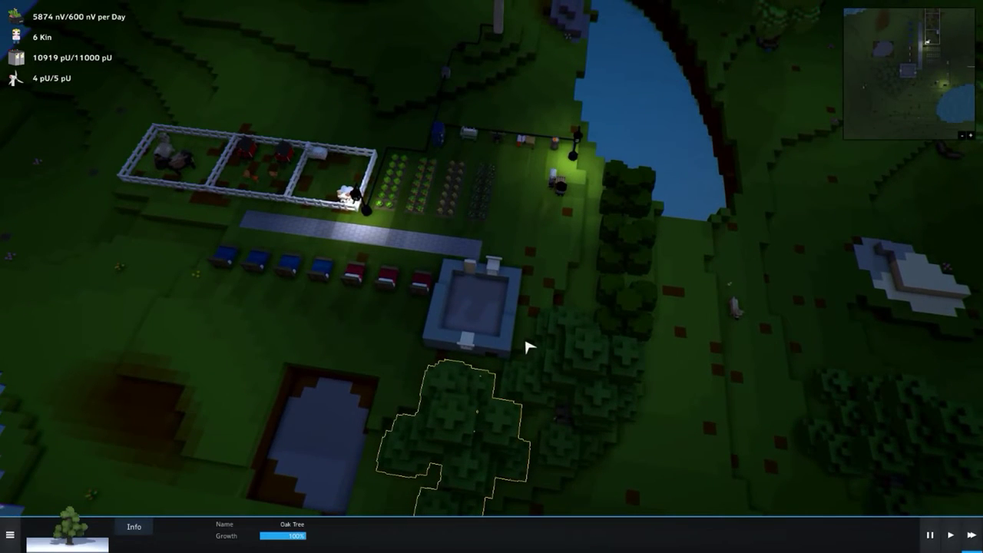
scroll(529, 346, "up", 3)
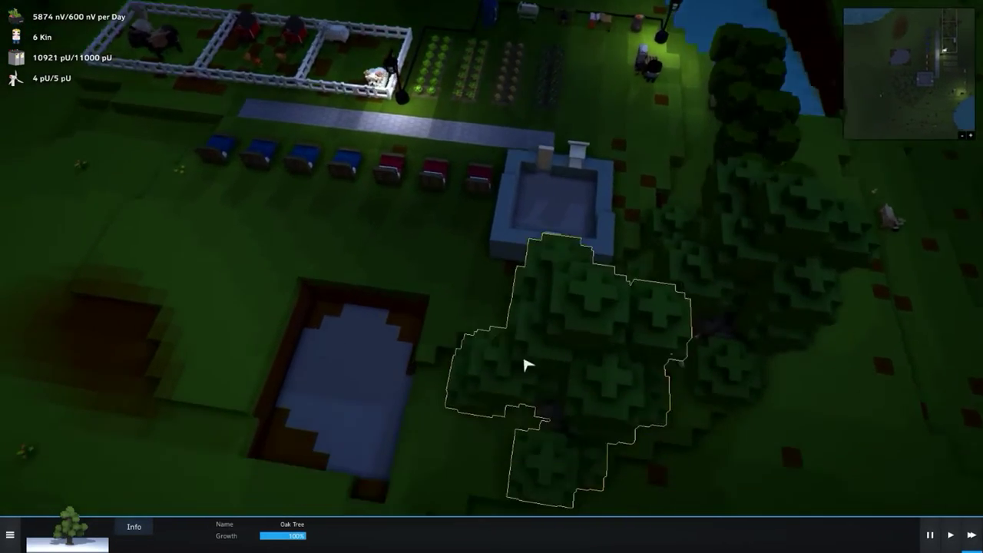
Inspect the oak clusters and pond-side fruit tree, then open the building options.
mouse_move(528, 346)
left_mouse_down()
mouse_move(675, 265)
mouse_move(629, 269)
mouse_move(612, 216)
left_mouse_up()
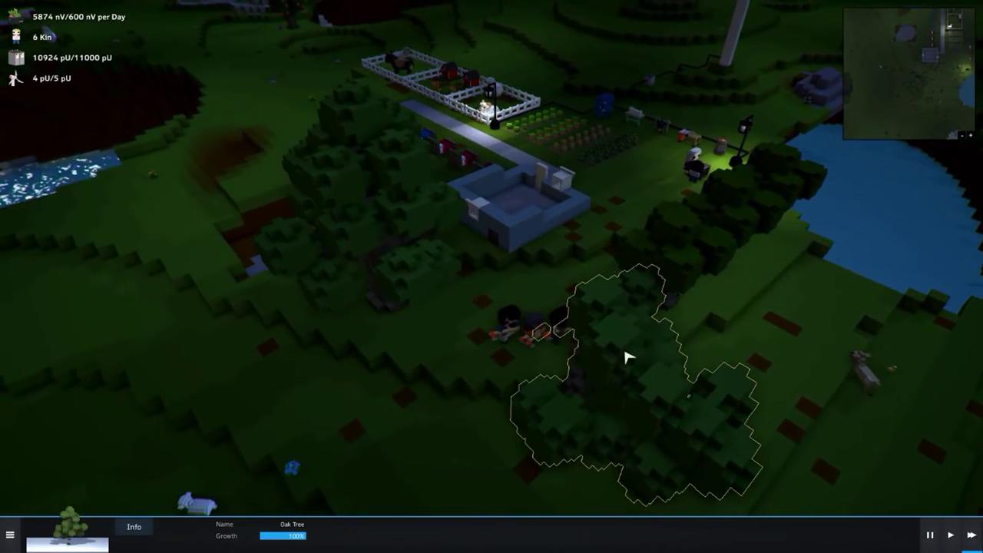
scroll(668, 242, "down", 5)
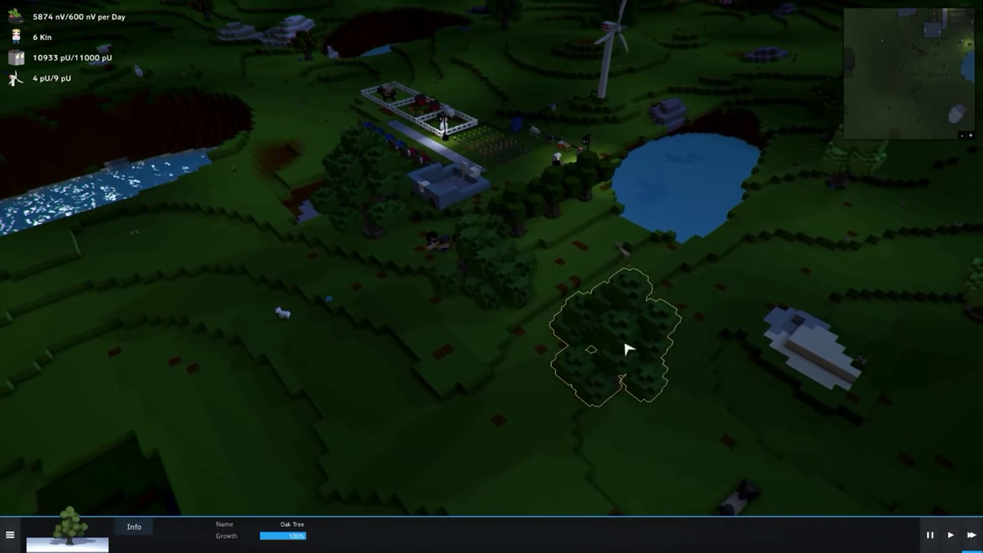
scroll(626, 349, "up", 2)
left_click(580, 223)
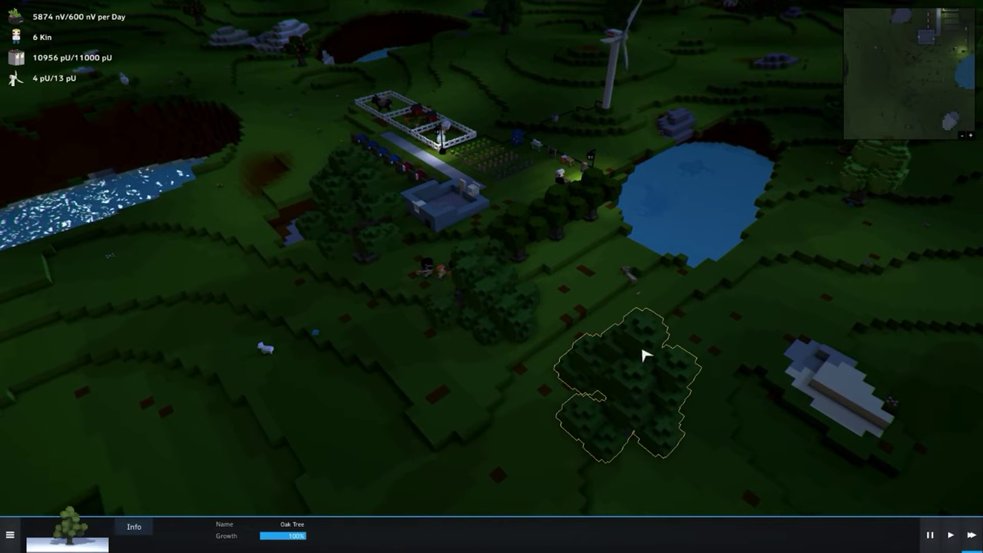
left_click(522, 227)
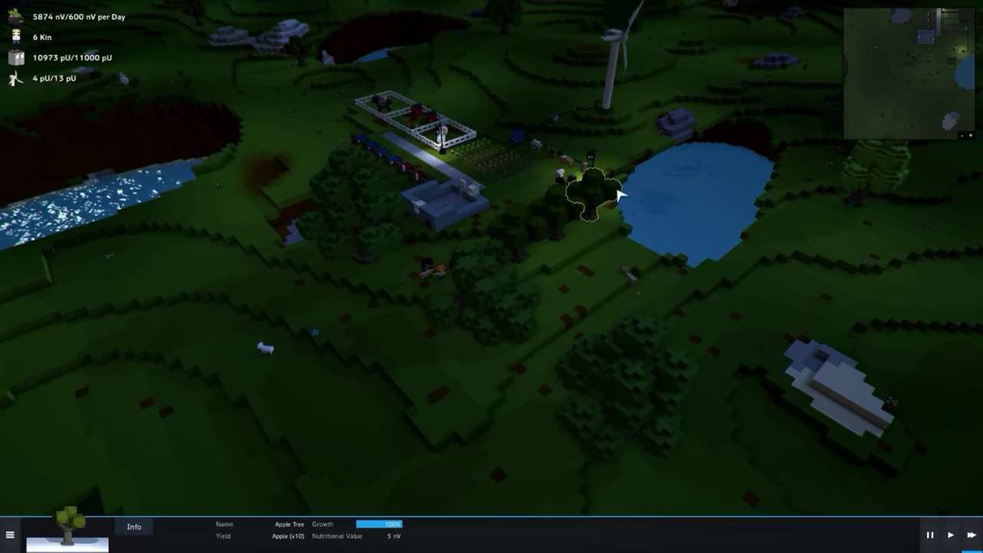
scroll(618, 194, "up", 3)
left_click(714, 393)
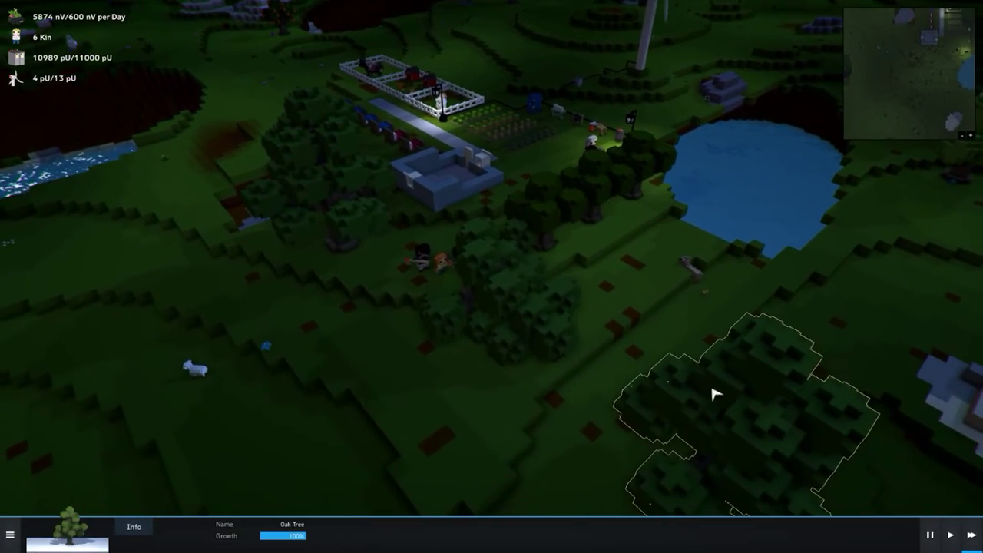
scroll(709, 376, "down", 1)
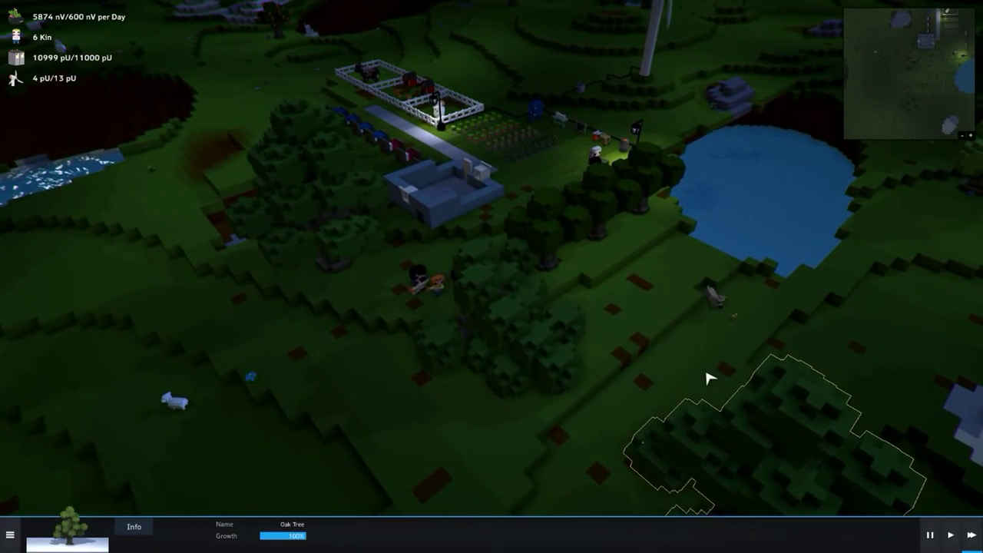
scroll(710, 377, "up", 2)
scroll(625, 340, "up", 2)
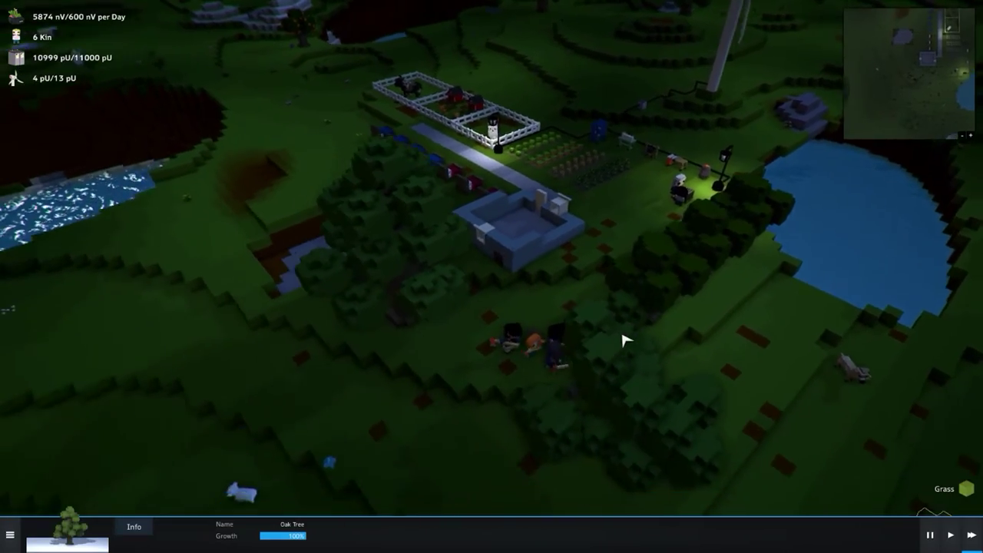
scroll(625, 340, "up", 3)
key("Escape")
scroll(538, 430, "up", 2)
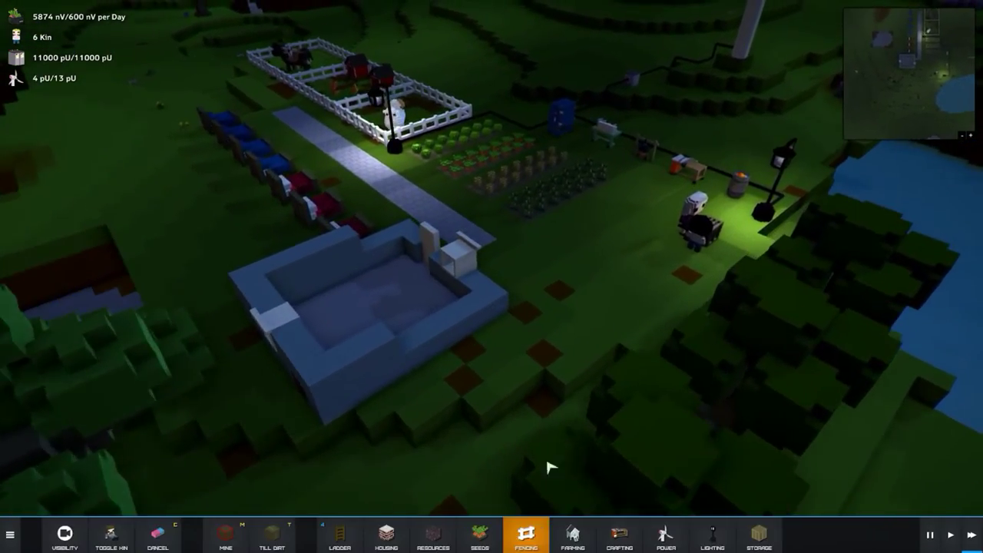
scroll(549, 467, "up", 3)
Plan Weatherboard Blue walls from Housing > Planks, starting with the house's left gap.
left_click(386, 535)
left_click(432, 535)
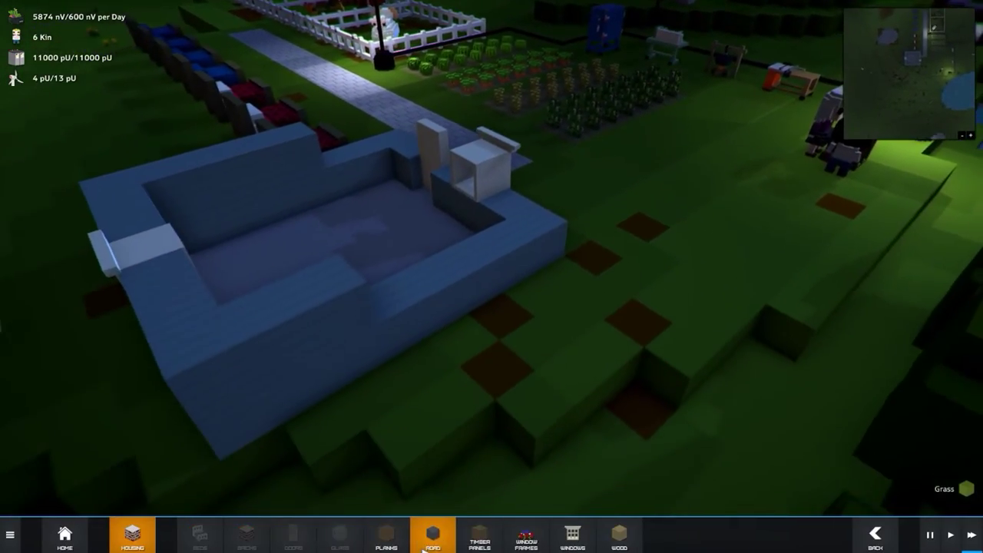
left_click(199, 535)
scroll(537, 307, "up", 3)
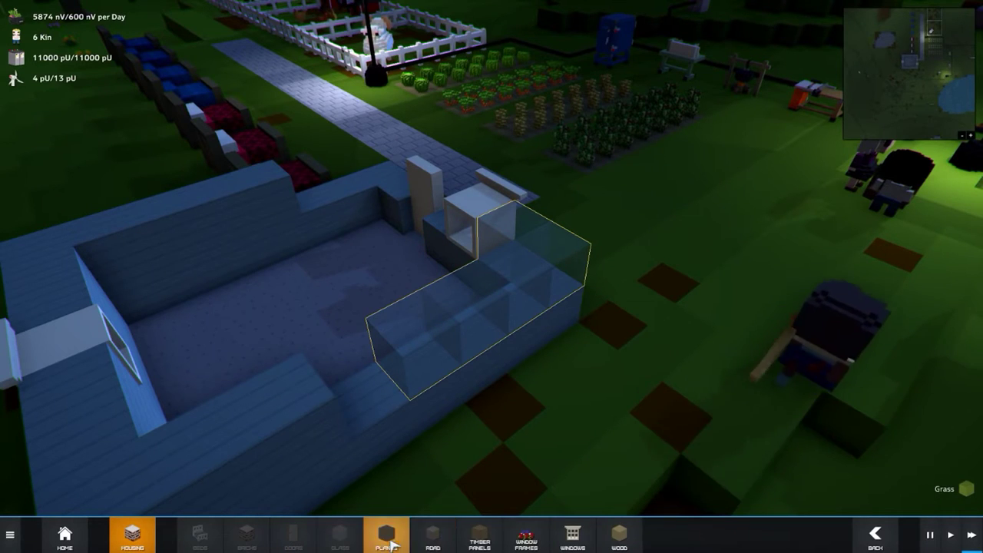
left_click(386, 535)
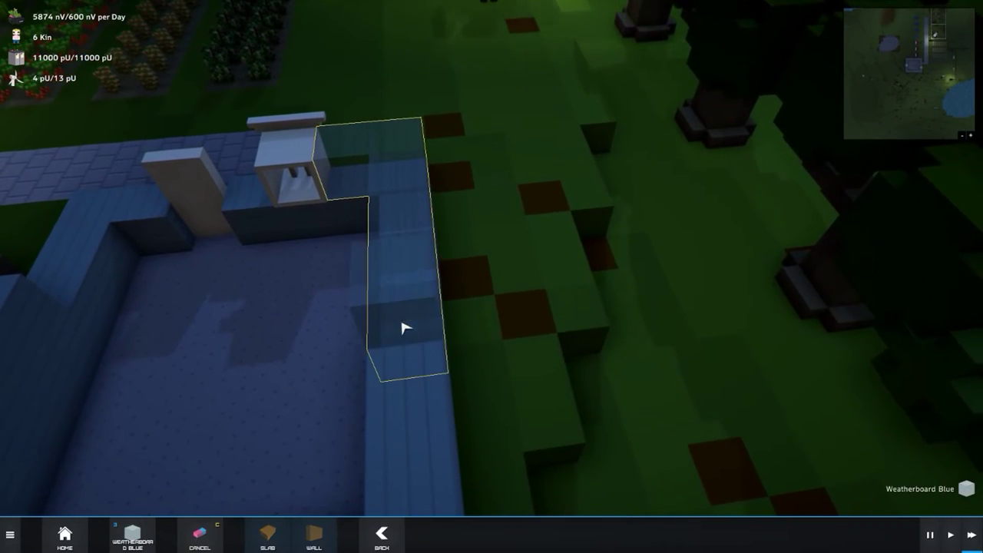
left_click_drag(405, 328, 399, 207)
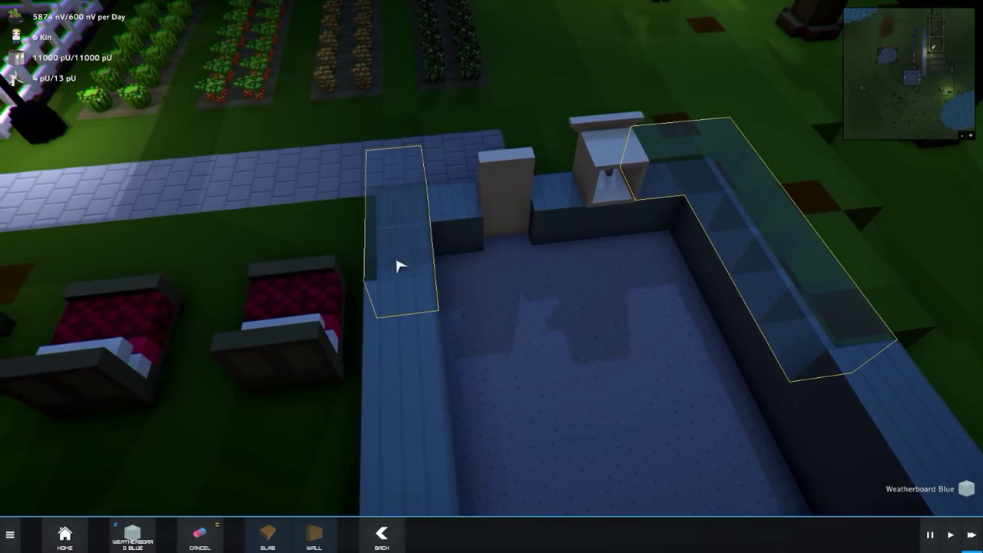
left_click_drag(572, 265, 516, 254)
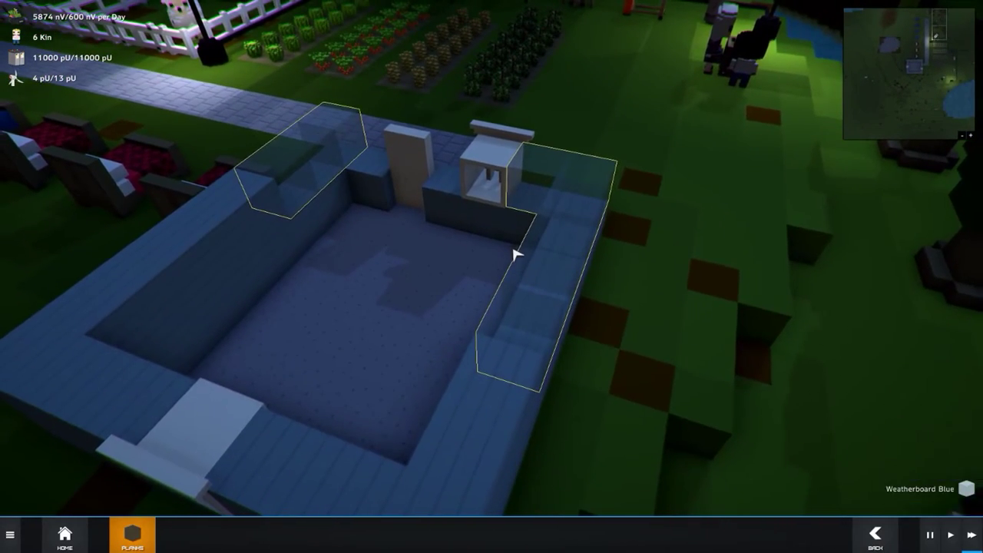
mouse_move(515, 253)
left_mouse_down()
mouse_move(435, 247)
mouse_move(404, 288)
left_mouse_up()
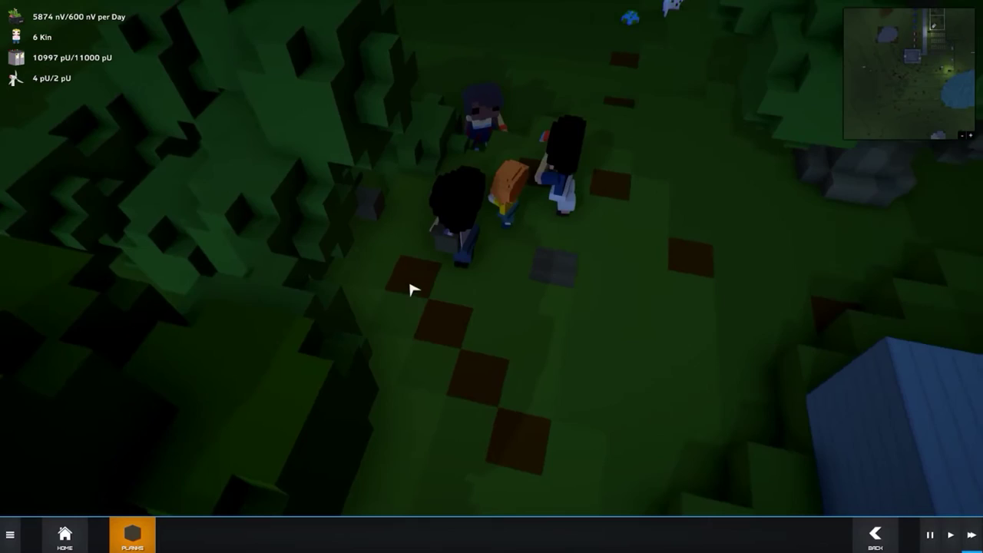
scroll(403, 289, "down", 5)
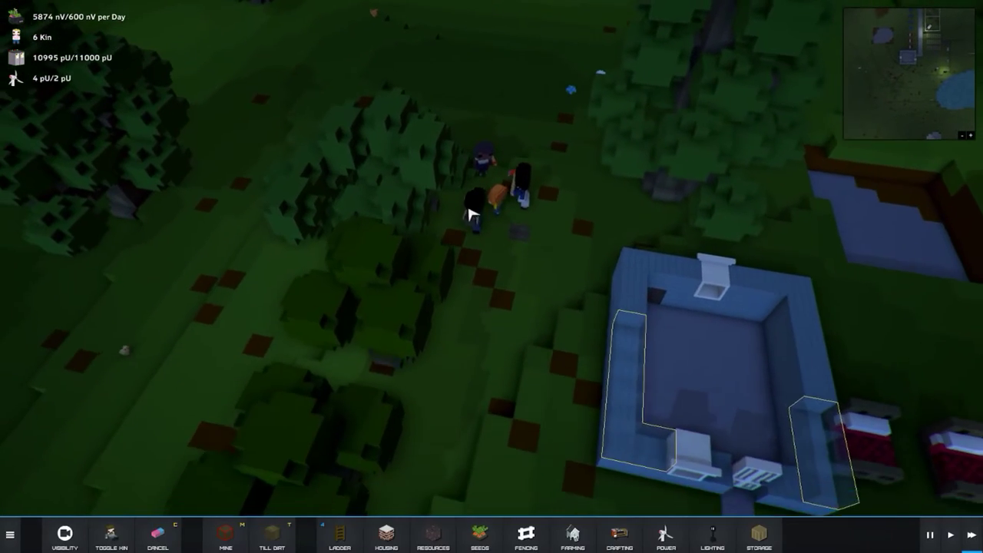
Select a kin from the group and inspect one of their carried items.
left_click(470, 213)
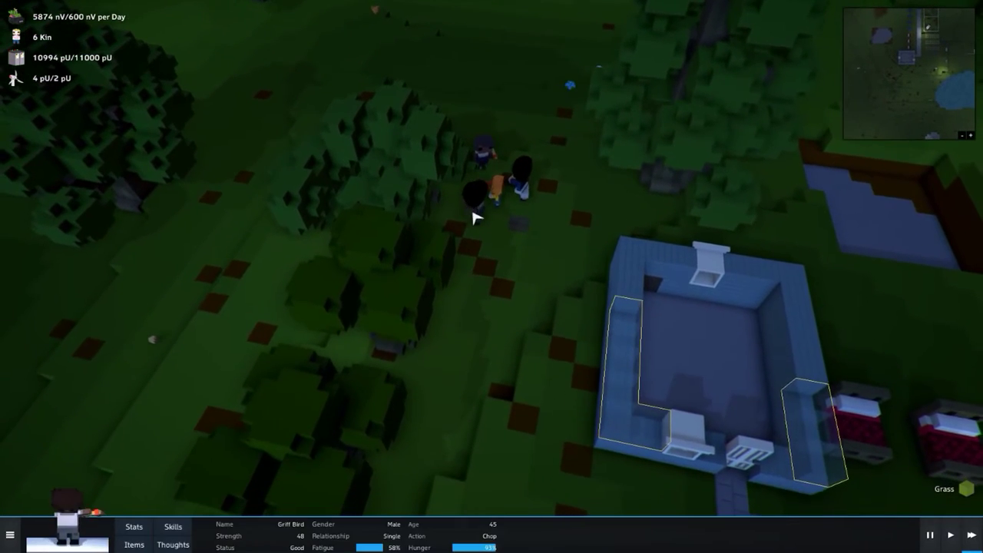
scroll(410, 333, "up", 5)
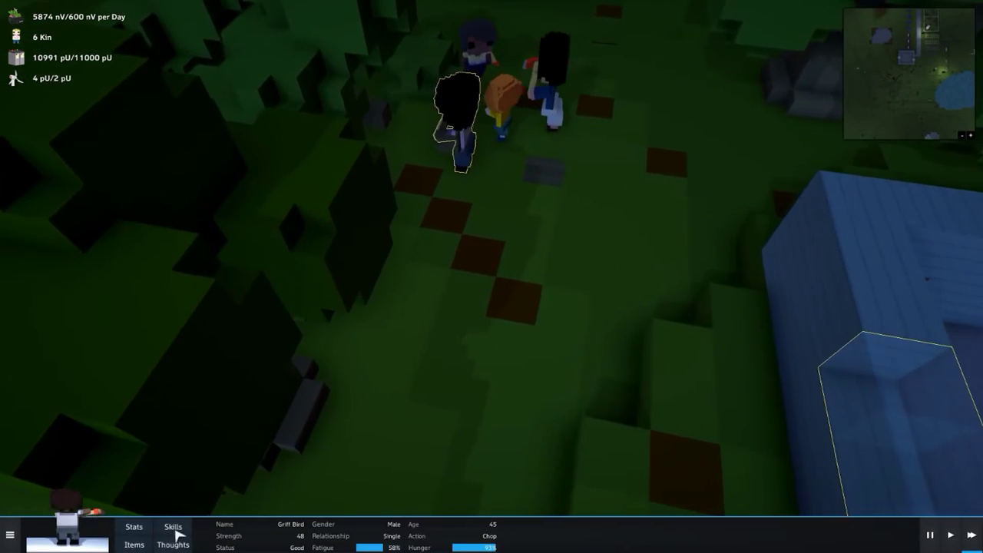
scroll(422, 461, "down", 2)
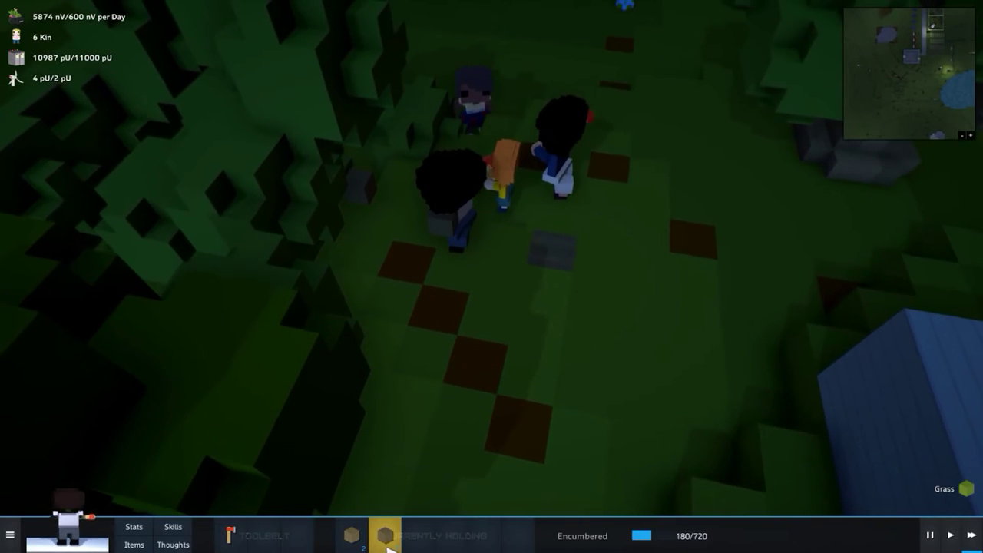
left_click(134, 544)
scroll(503, 331, "up", 3)
left_click(419, 535)
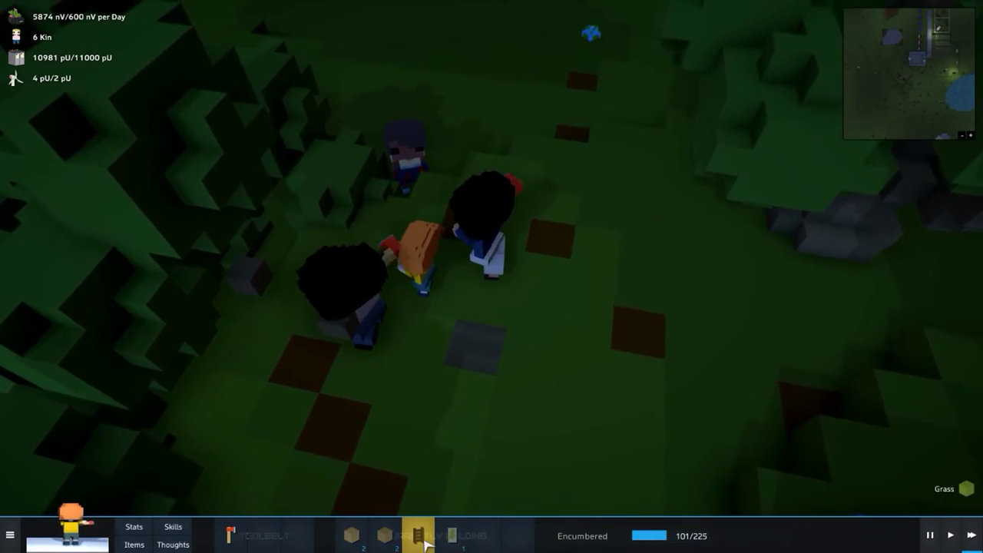
Check the black-haired kin's stats and items, carrying nothing of 120 capacity.
left_click(482, 246)
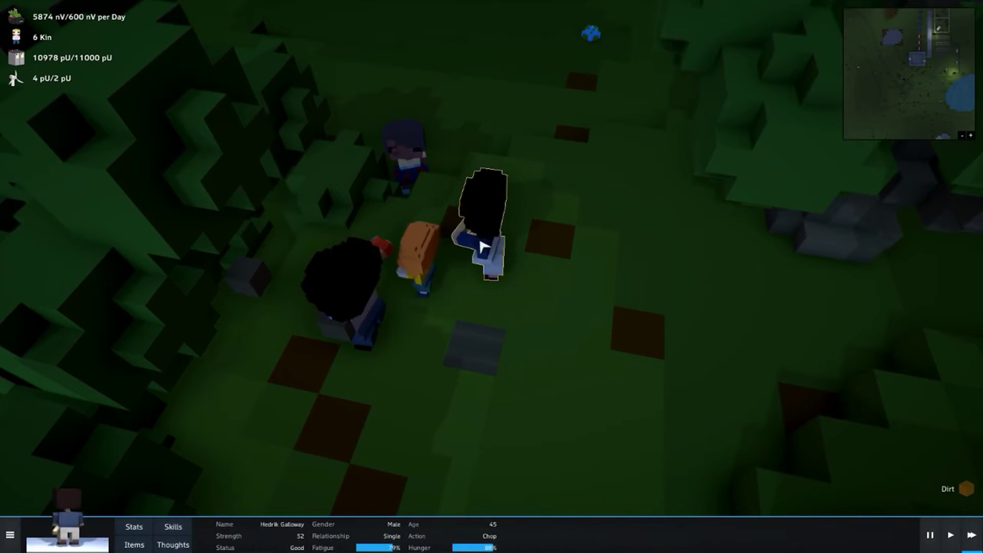
left_click(137, 544)
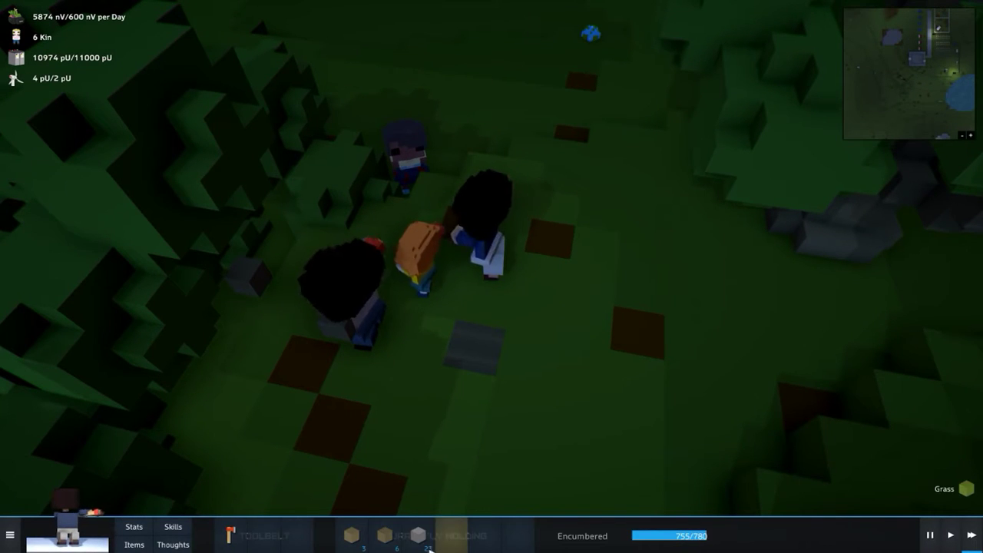
key("w")
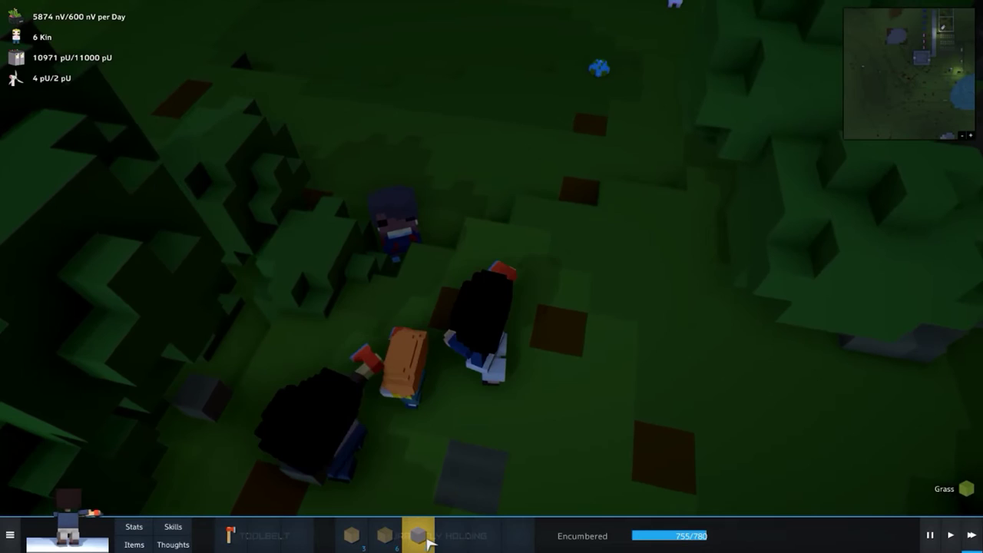
left_click(137, 527)
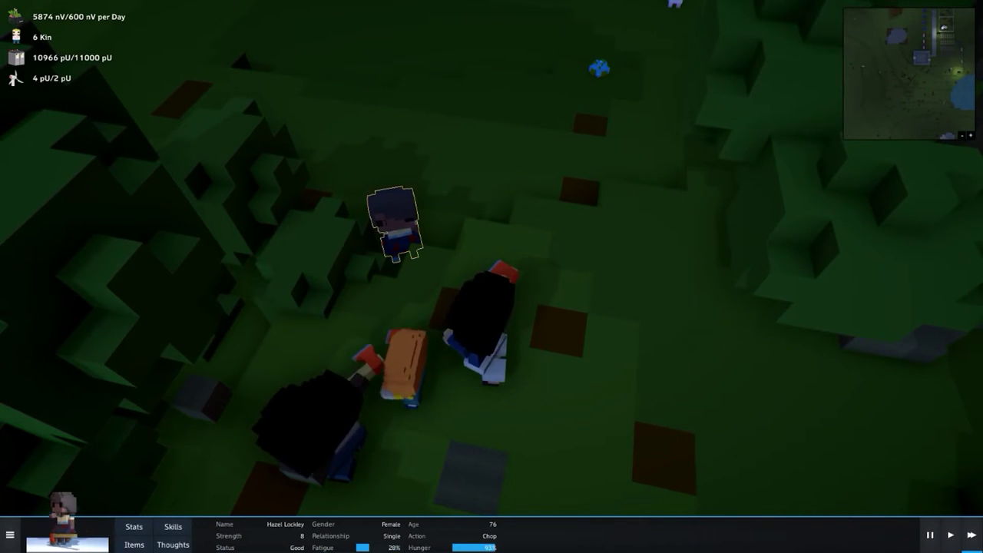
left_click(134, 545)
scroll(460, 461, "down", 3)
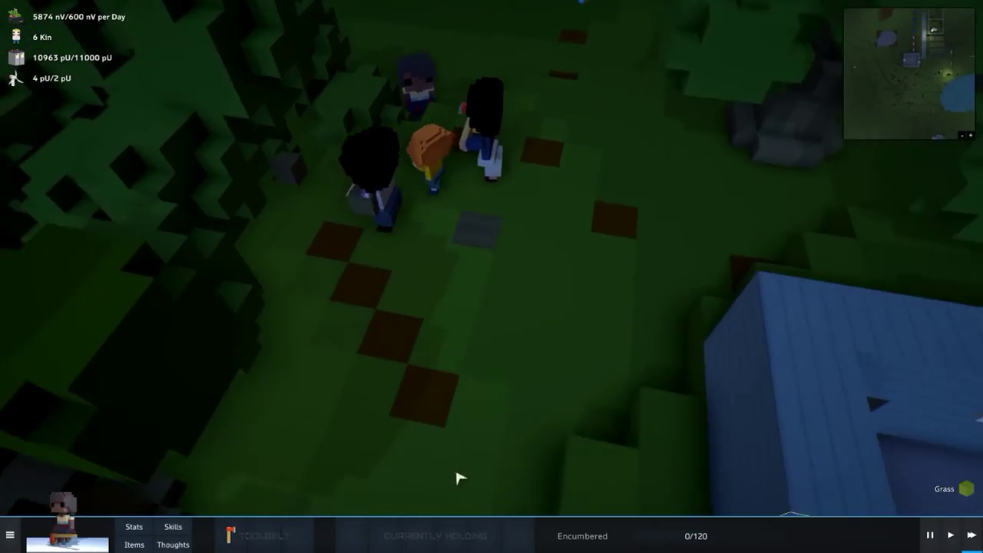
scroll(549, 283, "up", 3)
left_click_drag(549, 282, 413, 293)
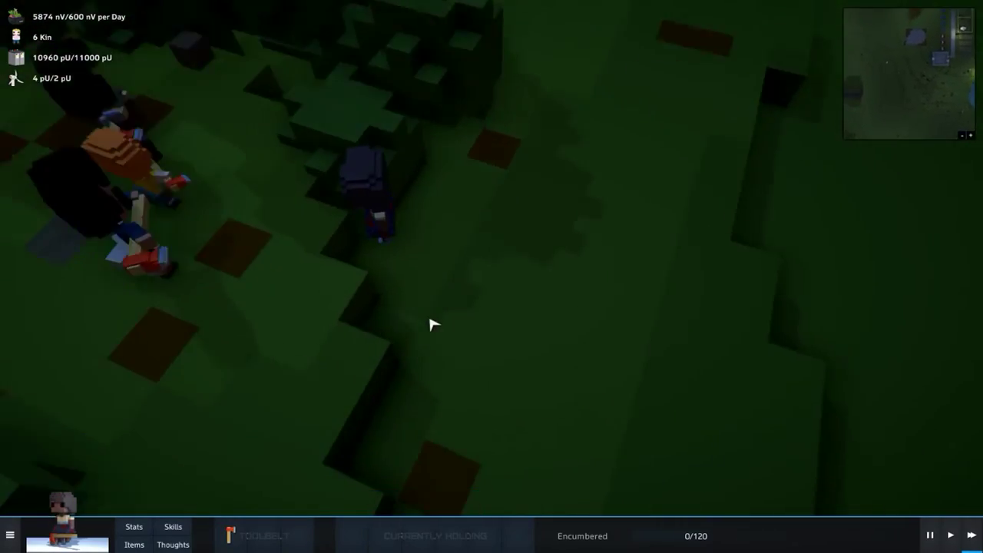
scroll(414, 293, "down", 3)
scroll(461, 293, "down", 3)
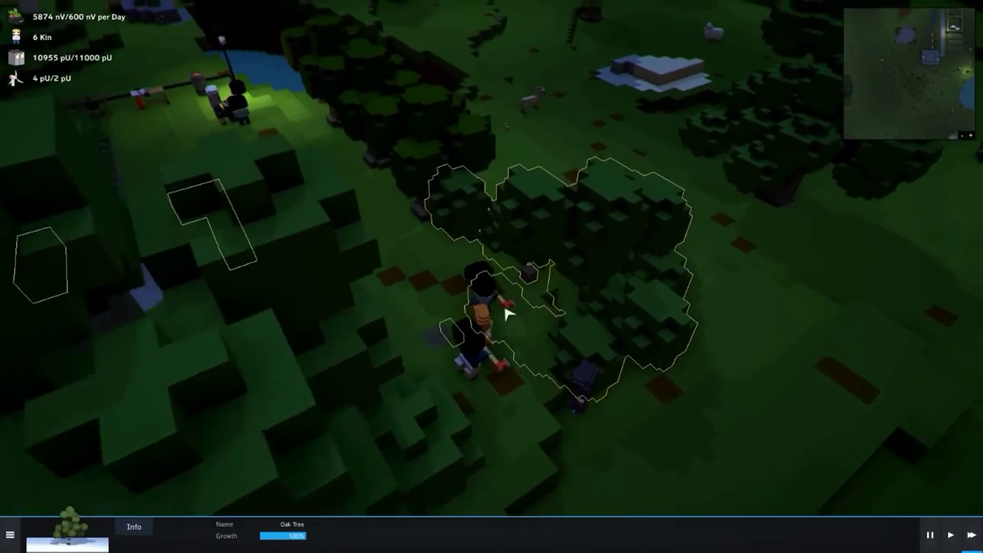
scroll(495, 294, "up", 4)
Pick orange seeds for planting near the kin.
left_click_drag(495, 294, 336, 359)
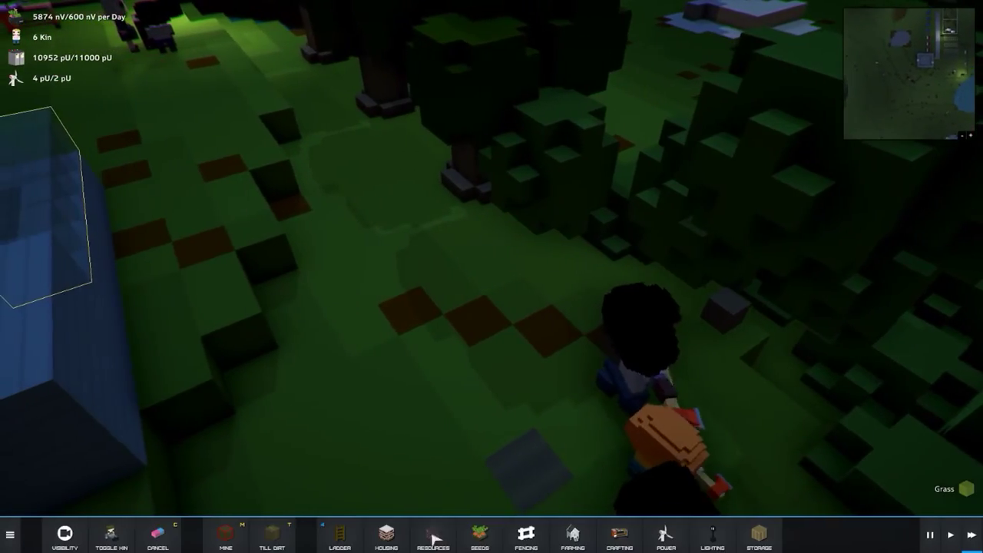
left_click(479, 534)
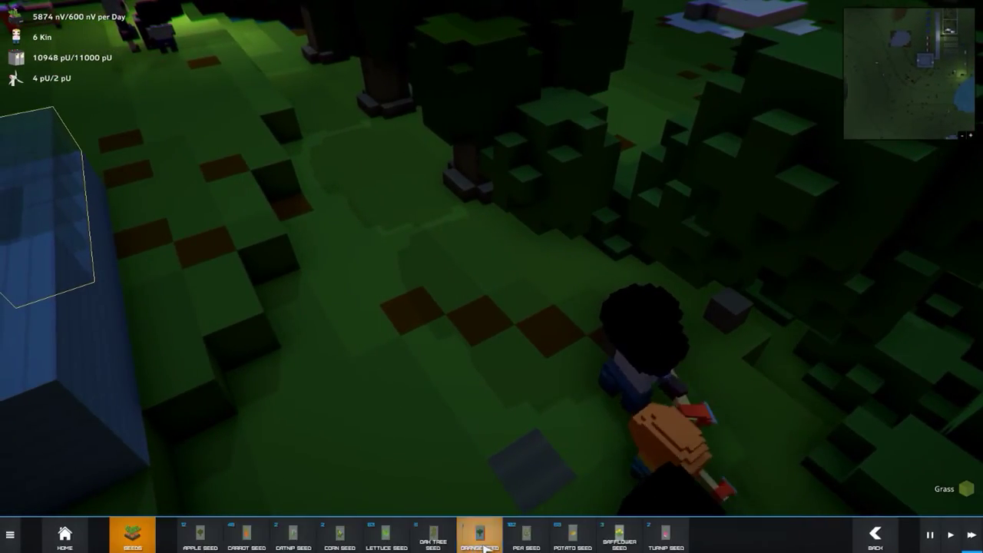
left_click(480, 533)
left_click_drag(468, 402, 583, 384)
scroll(576, 353, "down", 5)
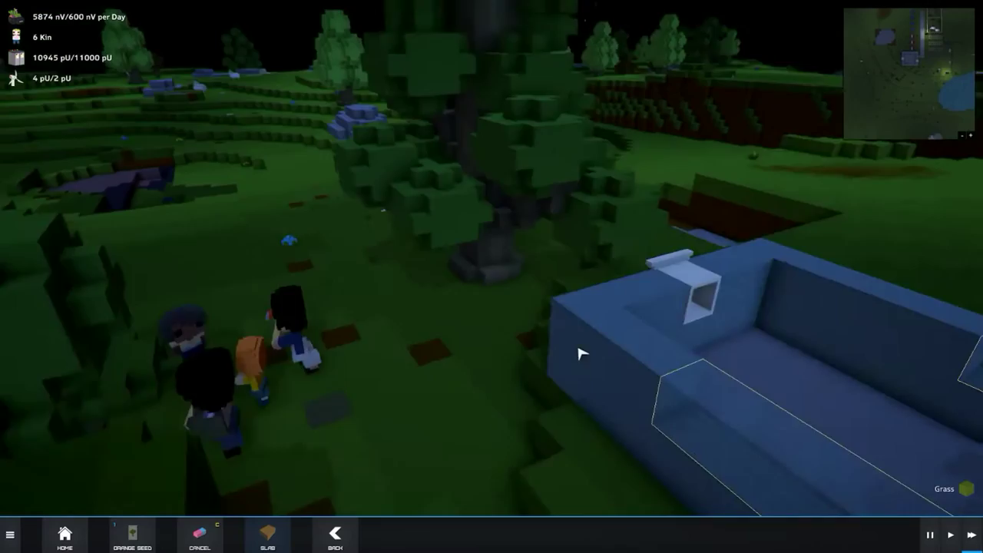
scroll(476, 322, "up", 5)
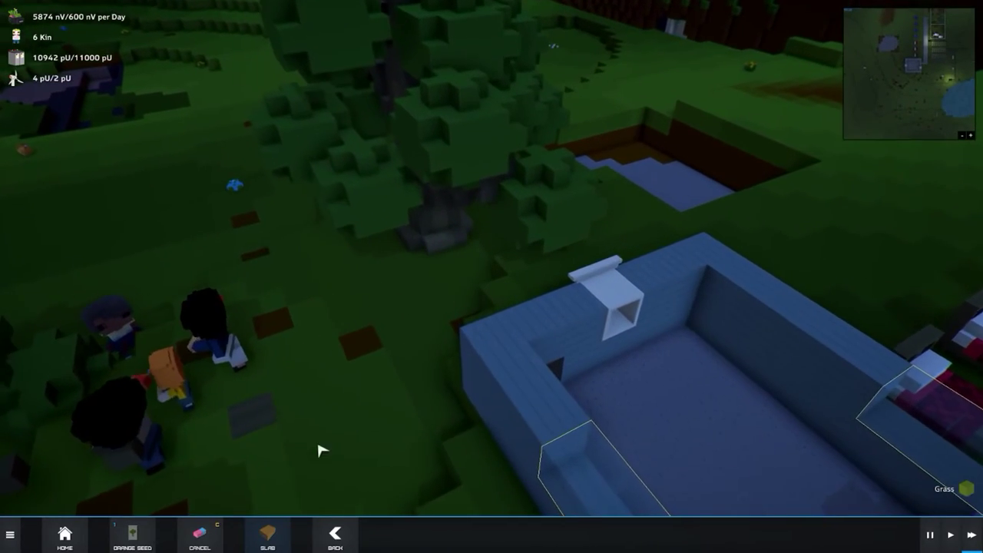
Choose oak tree seeds from the full seed list, then inspect and dismiss a grown oak.
left_click(132, 534)
left_click(435, 533)
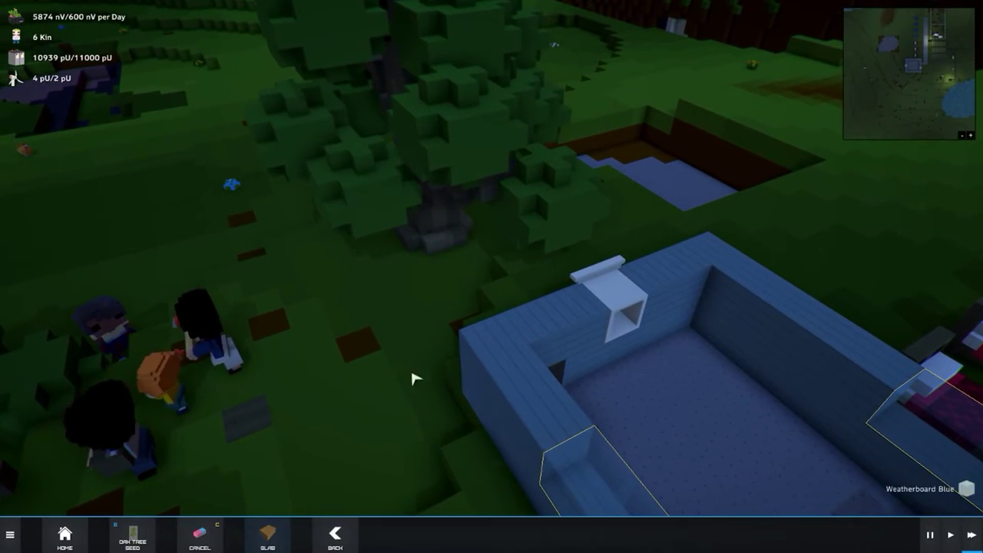
scroll(346, 376, "down", 5)
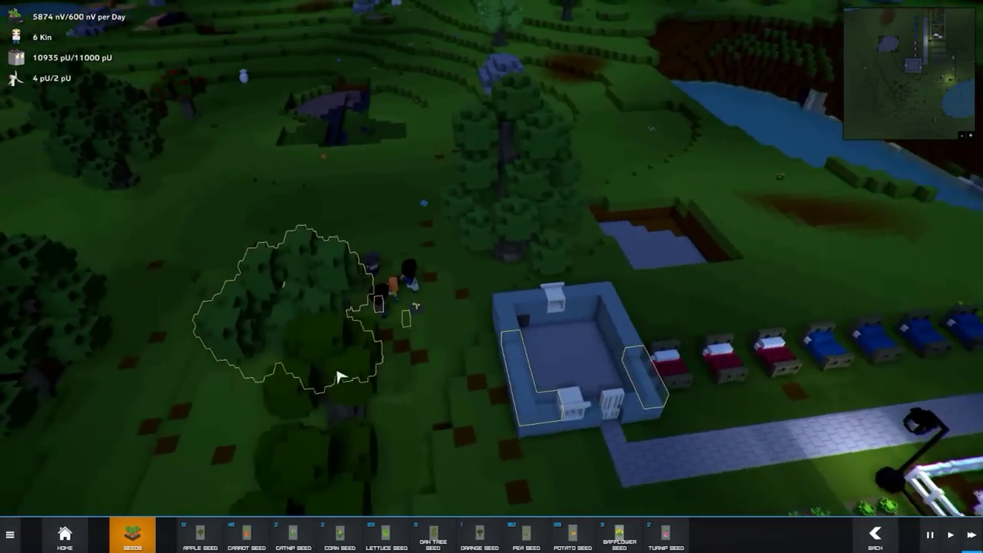
left_click(338, 338)
scroll(338, 338, "up", 5)
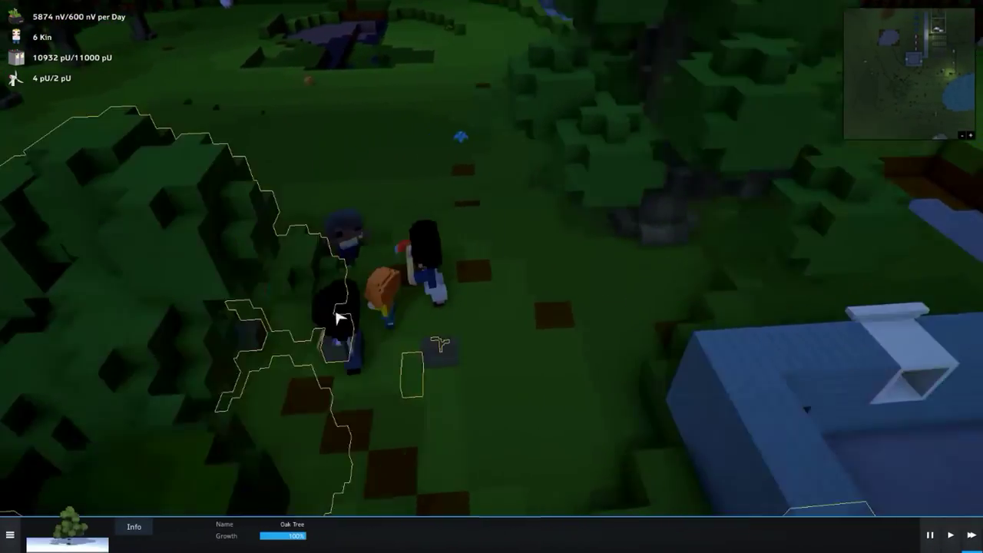
mouse_move(230, 275)
left_mouse_down()
mouse_move(397, 327)
mouse_move(647, 280)
mouse_move(641, 313)
mouse_move(653, 319)
left_mouse_up()
scroll(647, 279, "down", 5)
left_click(641, 314)
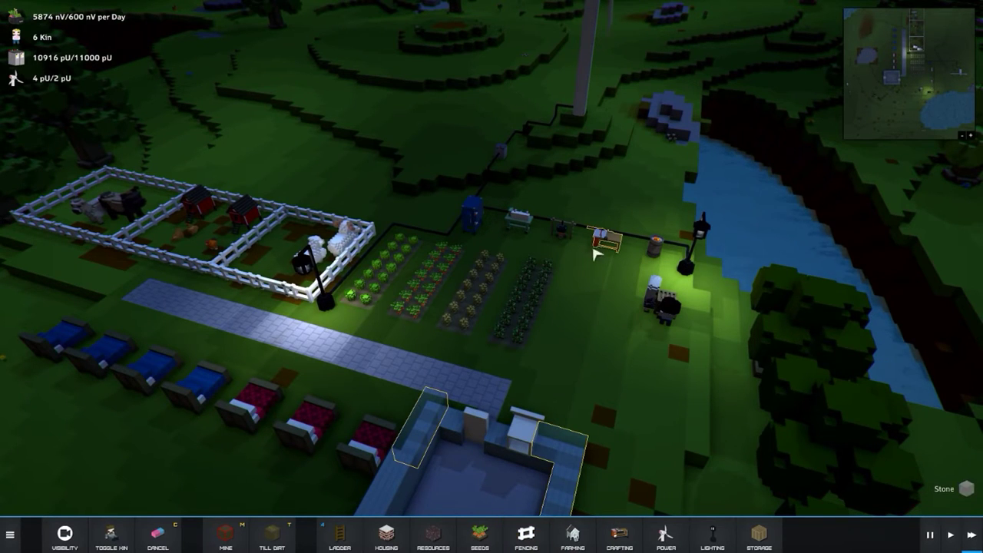
left_click(609, 251)
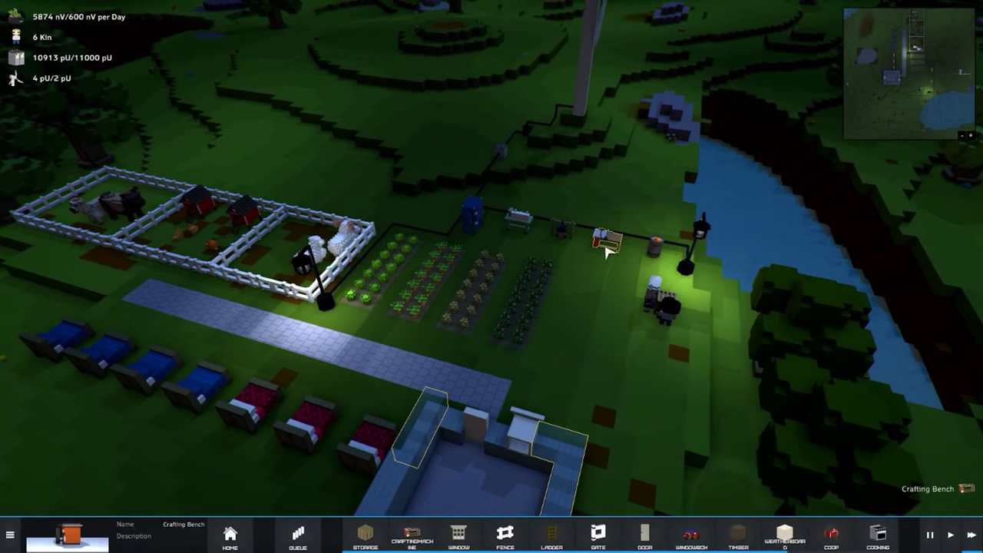
scroll(826, 544, "down", 2)
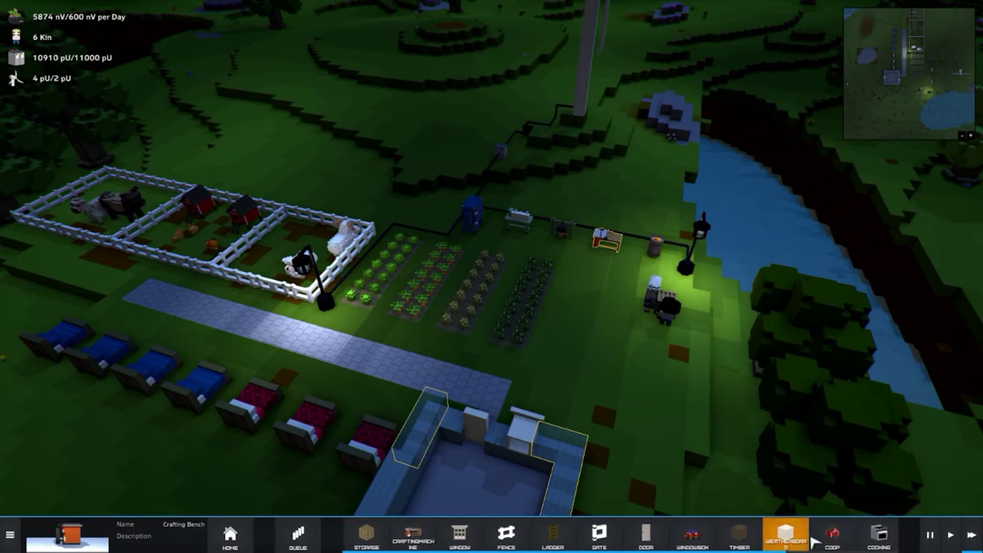
scroll(821, 542, "down", 2)
left_click(835, 533)
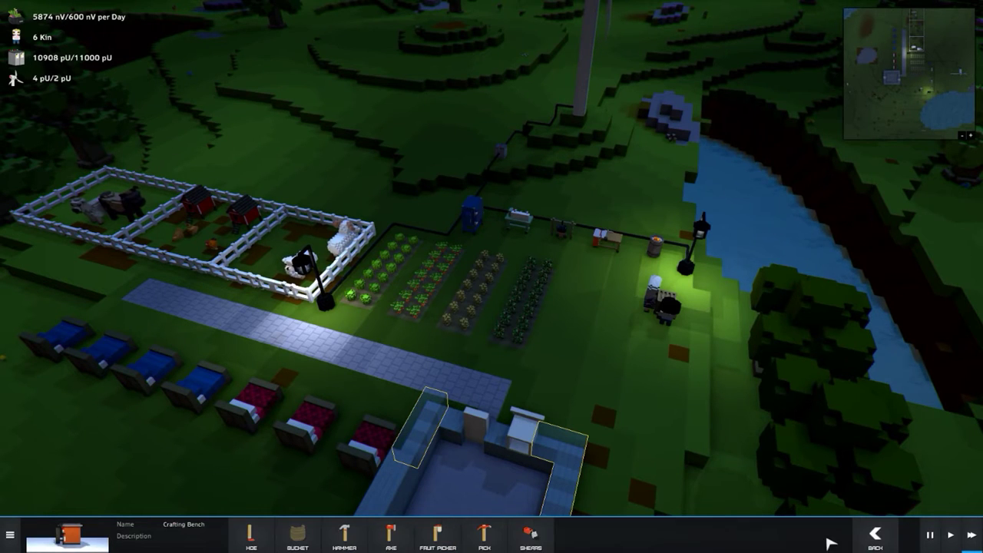
left_click(393, 536)
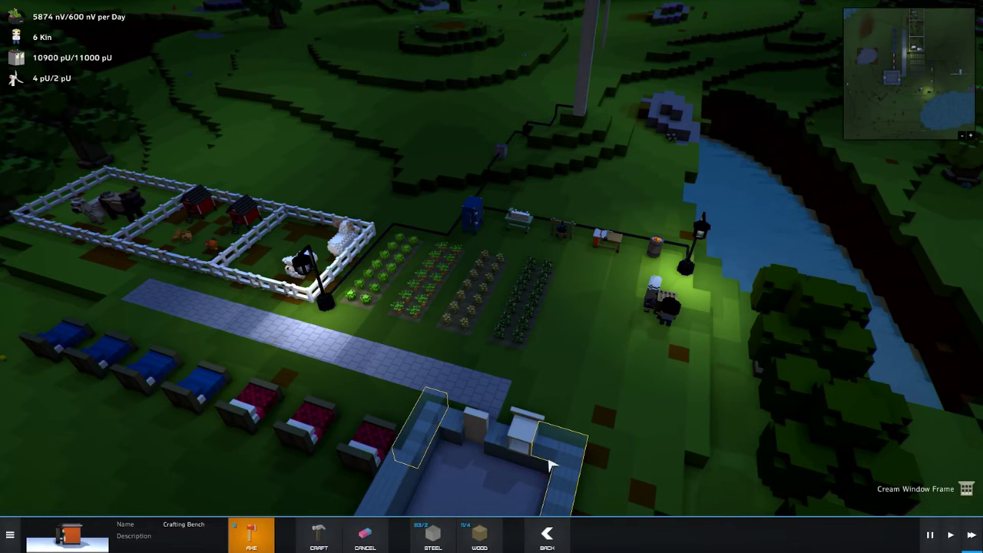
right_click(560, 442)
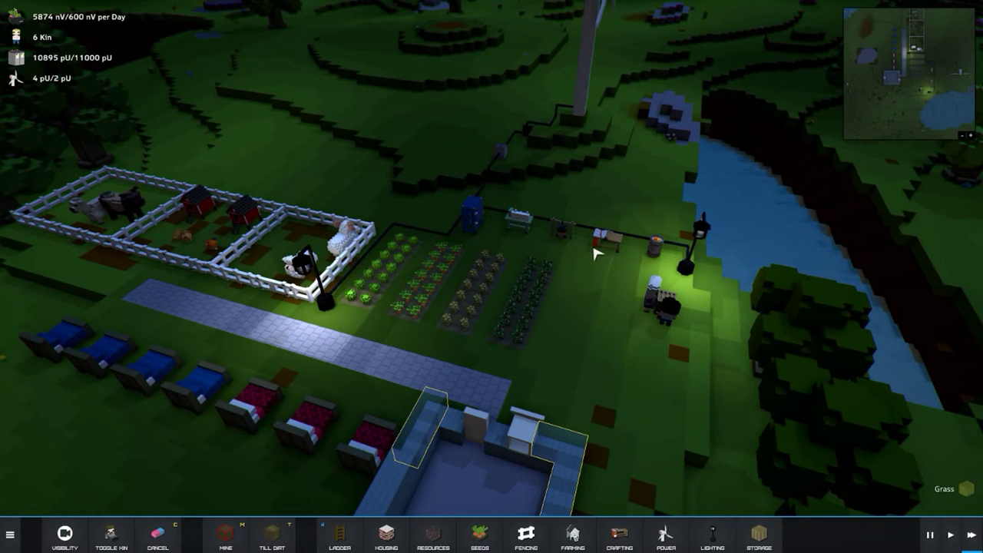
left_click(657, 307)
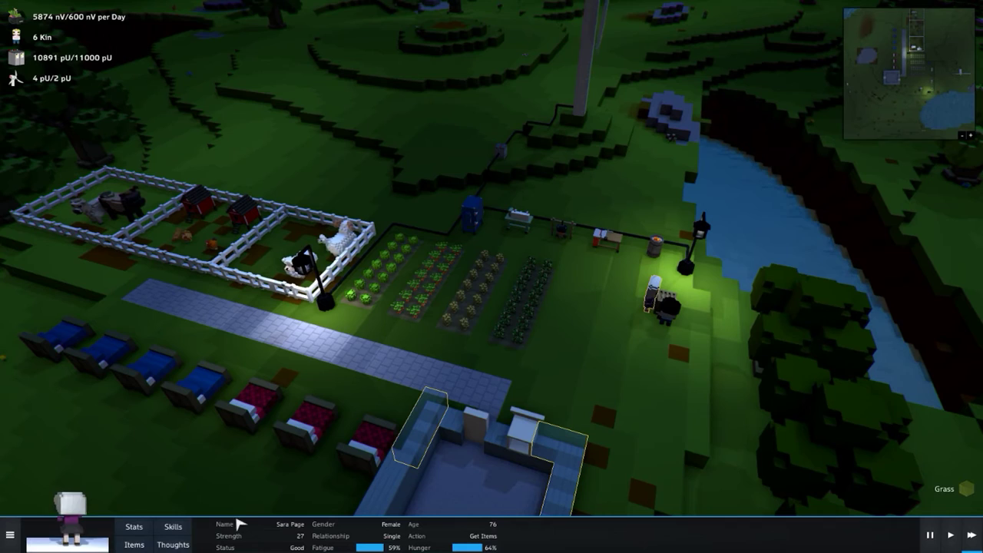
scroll(614, 329, "up", 3)
Remove the ladder and three Weatherboard Blue entries from the crafting bench queue.
right_click(614, 328)
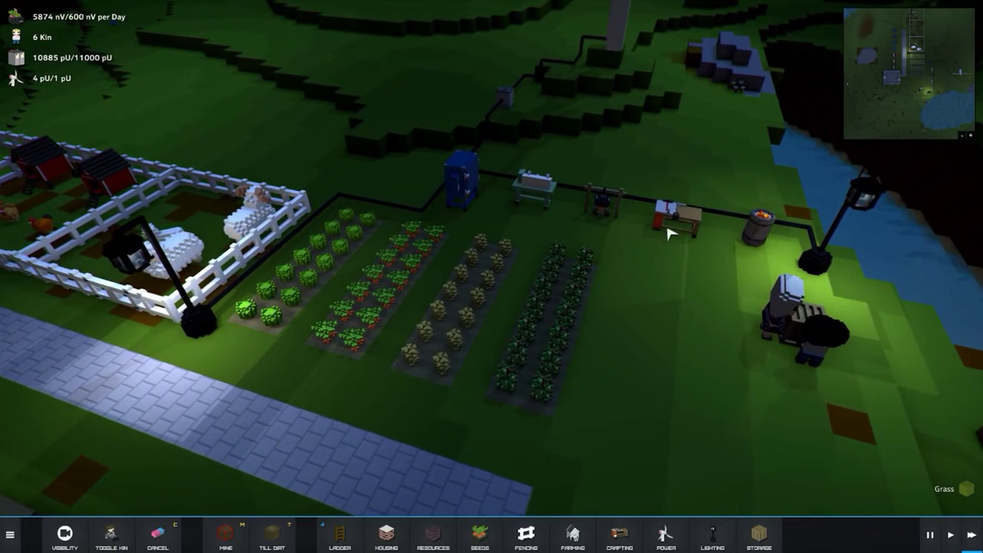
left_click(672, 231)
left_click(298, 534)
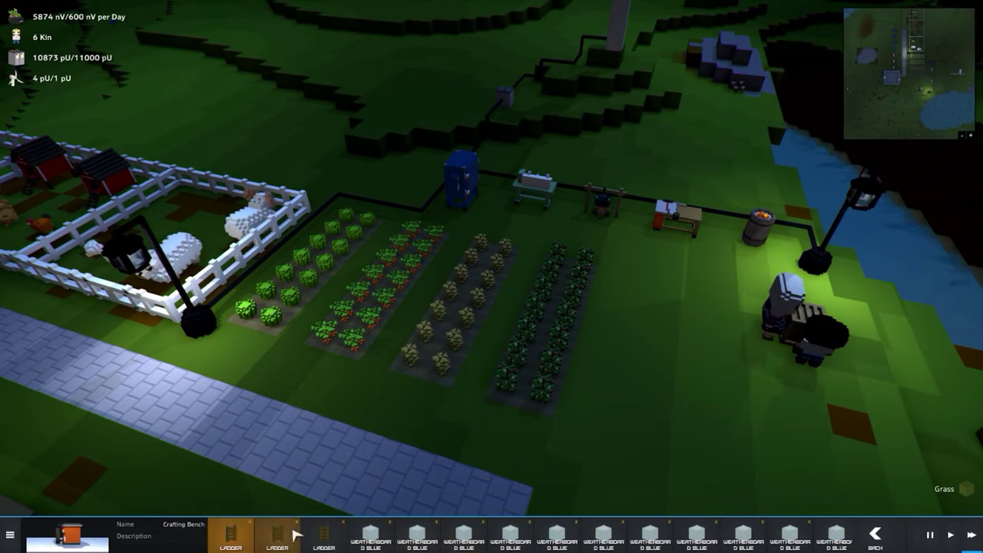
left_click(254, 526)
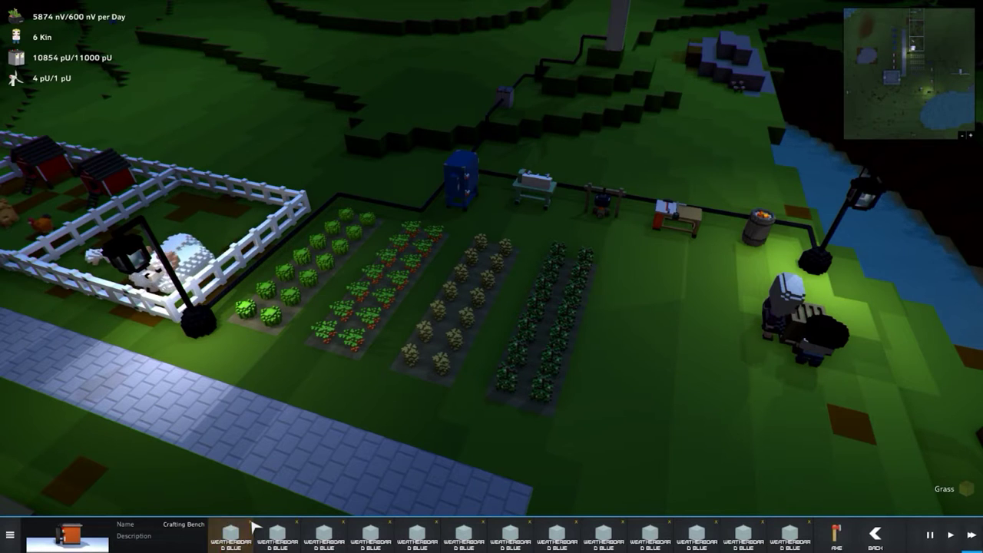
left_click(254, 526)
left_click(253, 525)
left_click(254, 525)
left_click(253, 526)
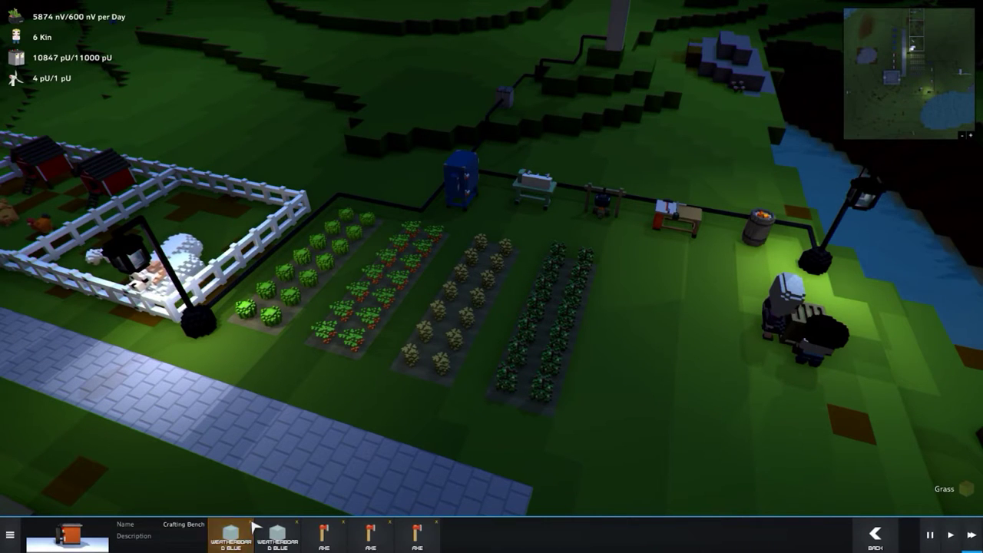
left_click(253, 526)
Close the queue and select the grey-haired kin by the work area.
left_click(874, 535)
left_click_drag(660, 406, 685, 394)
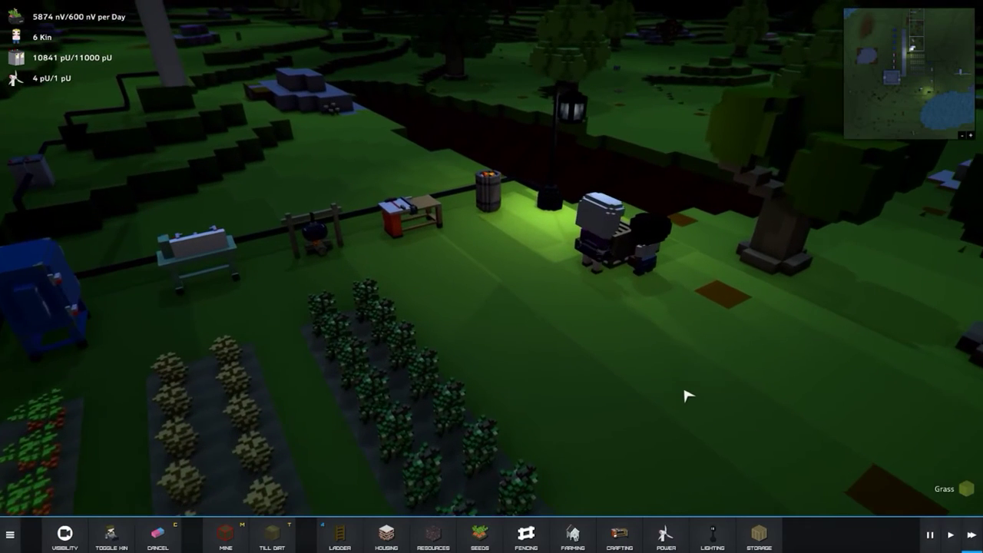
left_click(595, 234)
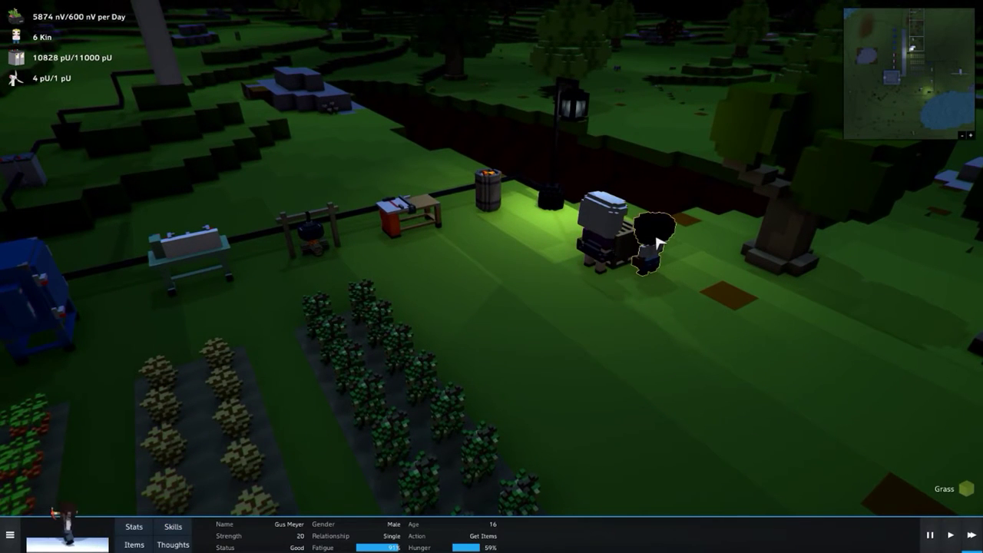
left_click(137, 544)
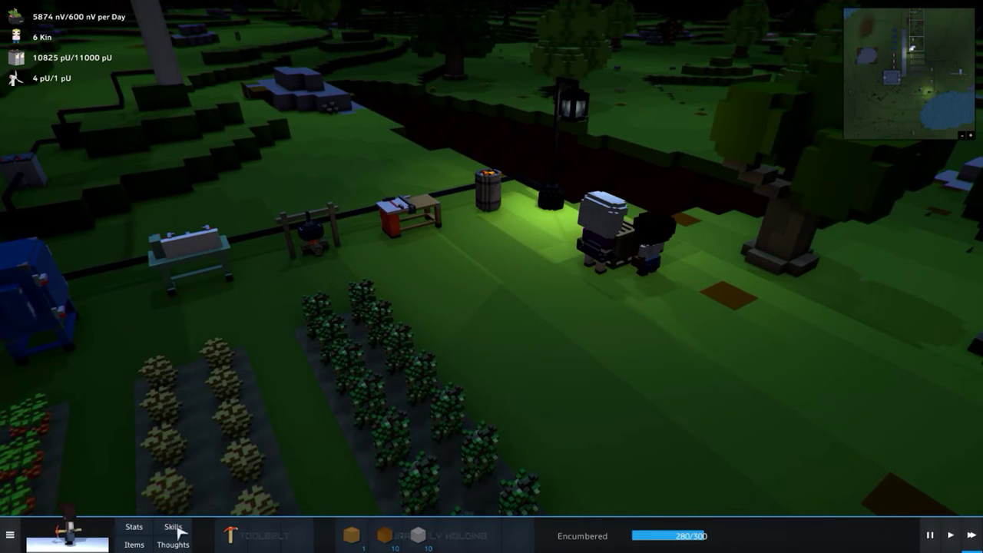
left_click(579, 330)
left_click(651, 249)
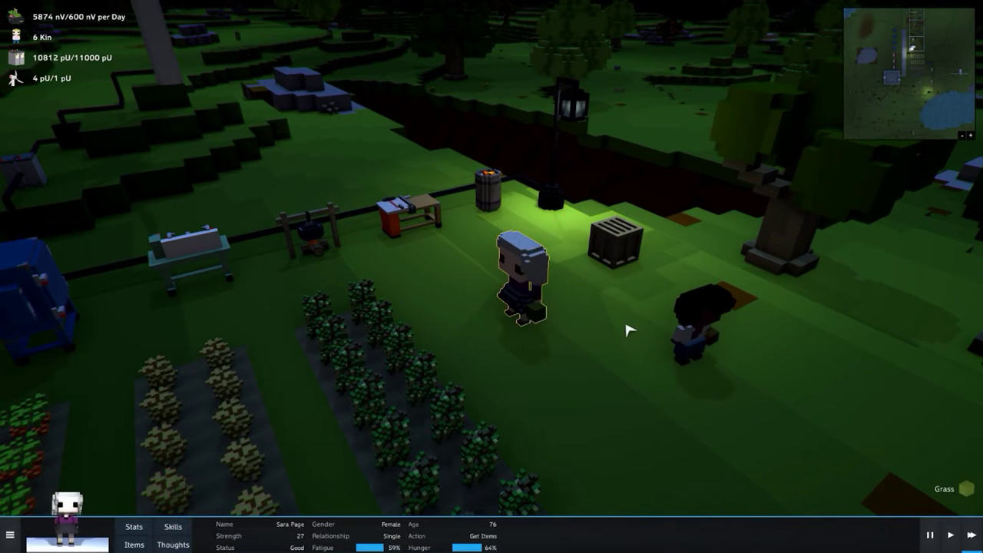
left_click(583, 366)
left_click(534, 280)
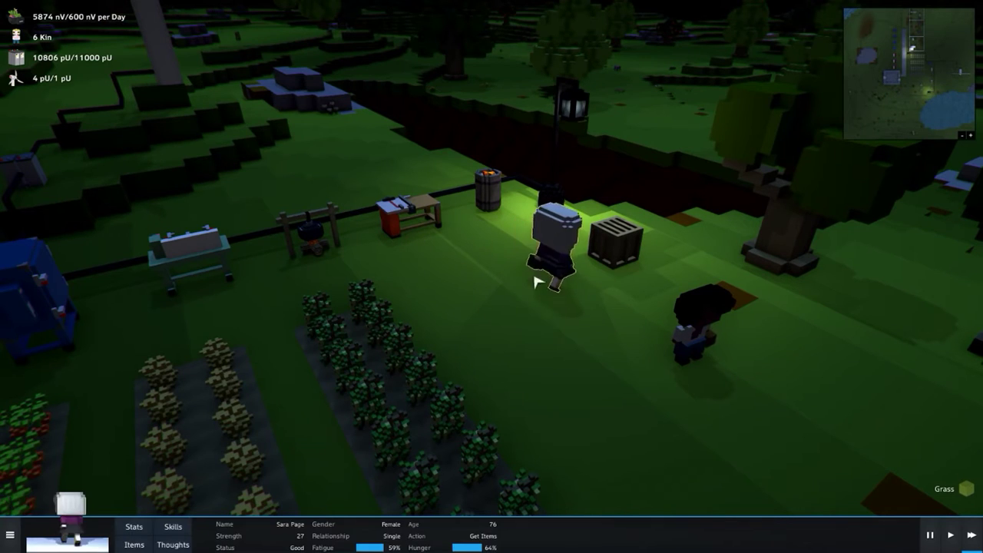
scroll(603, 276, "down", 3)
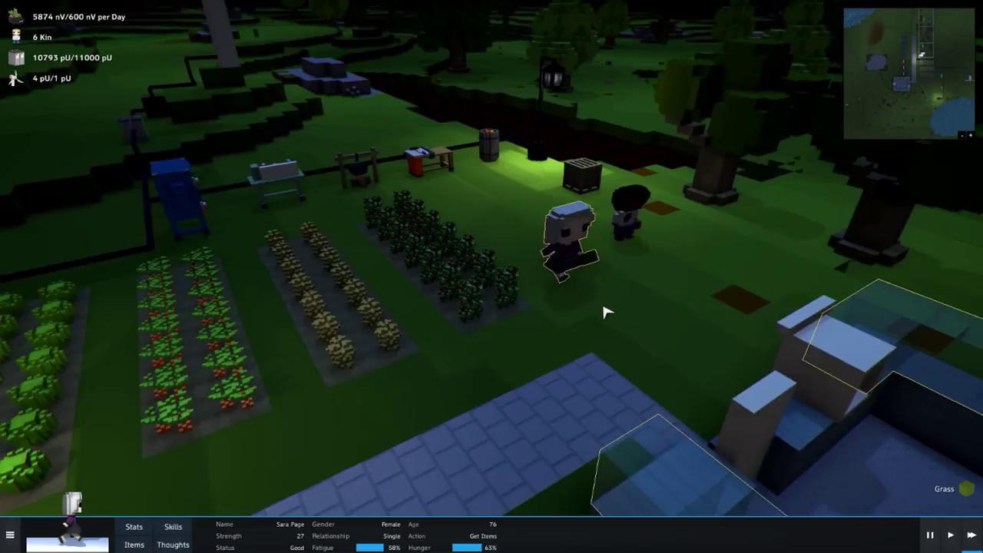
scroll(603, 305, "down", 5)
left_click_drag(603, 305, 686, 335)
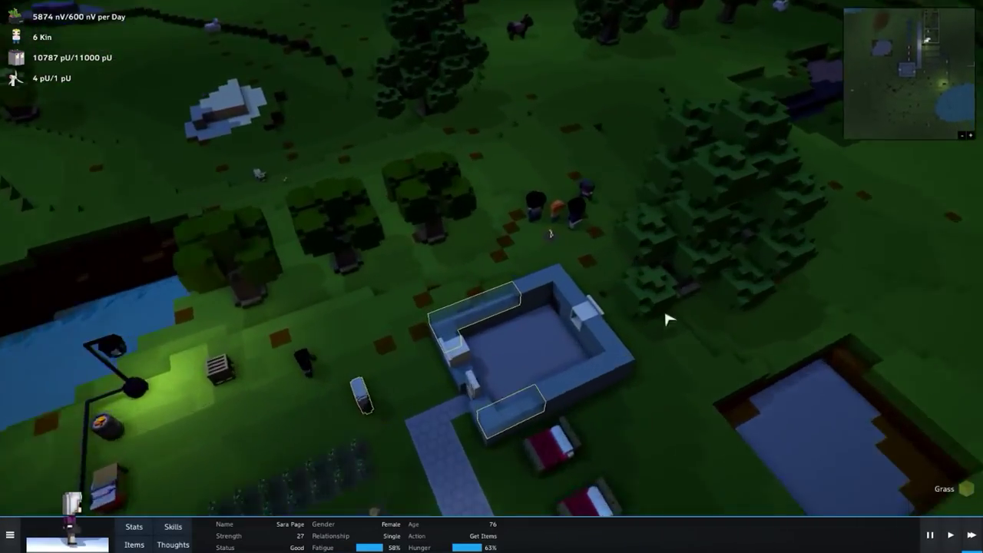
scroll(686, 335, "up", 5)
left_click_drag(598, 249, 414, 267)
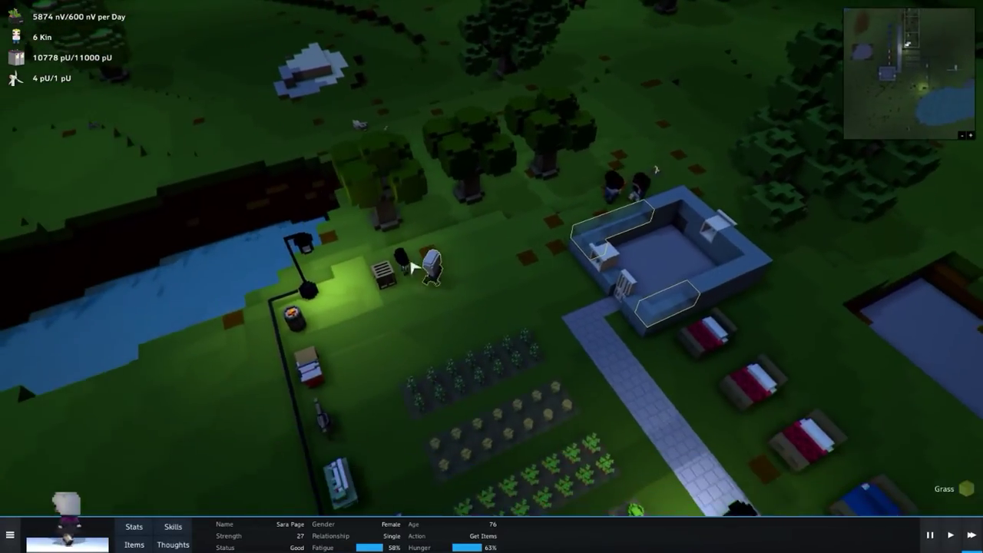
left_click(522, 288)
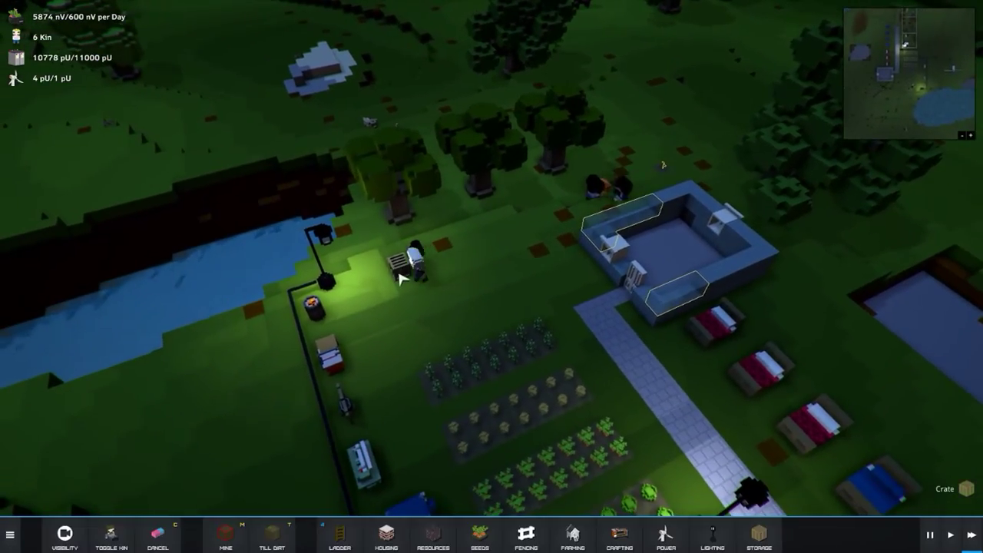
scroll(525, 288, "up", 4)
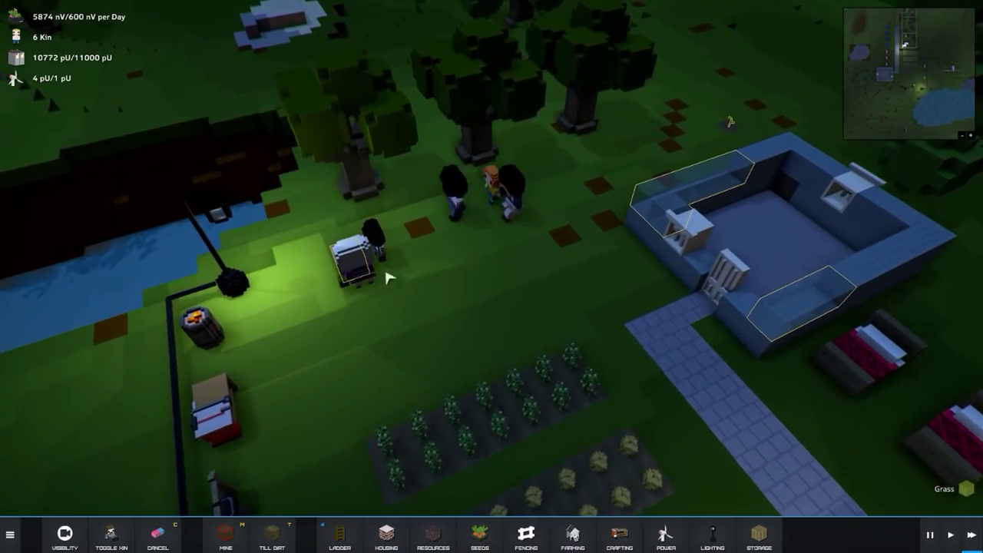
mouse_move(399, 284)
left_mouse_down()
mouse_move(484, 261)
mouse_move(400, 260)
mouse_move(357, 207)
left_mouse_up()
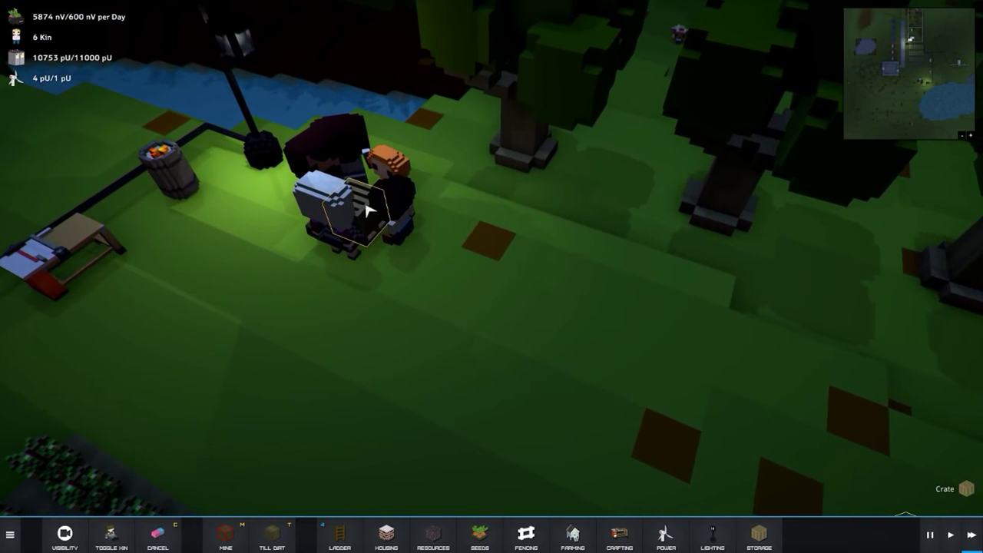
left_click(369, 209)
scroll(460, 292, "down", 1)
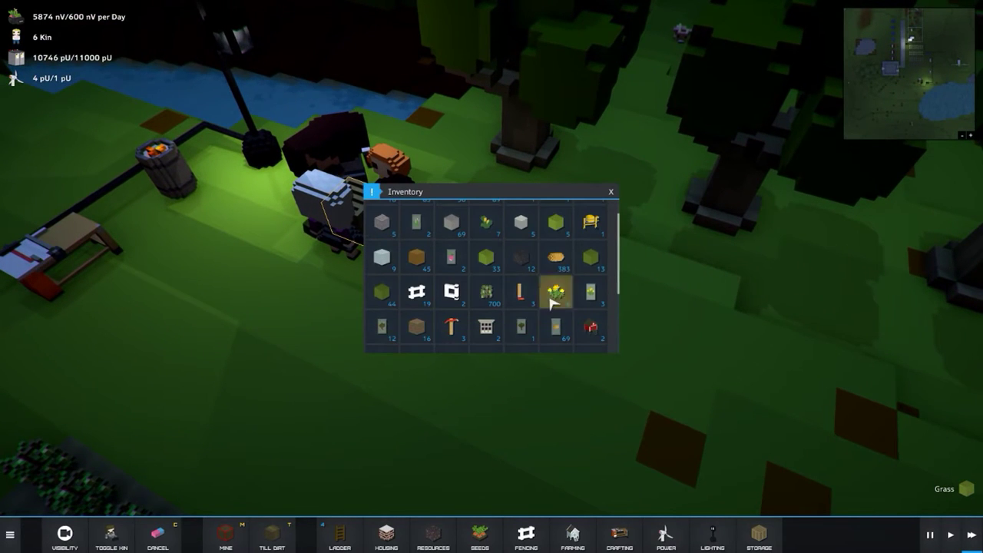
key("Escape")
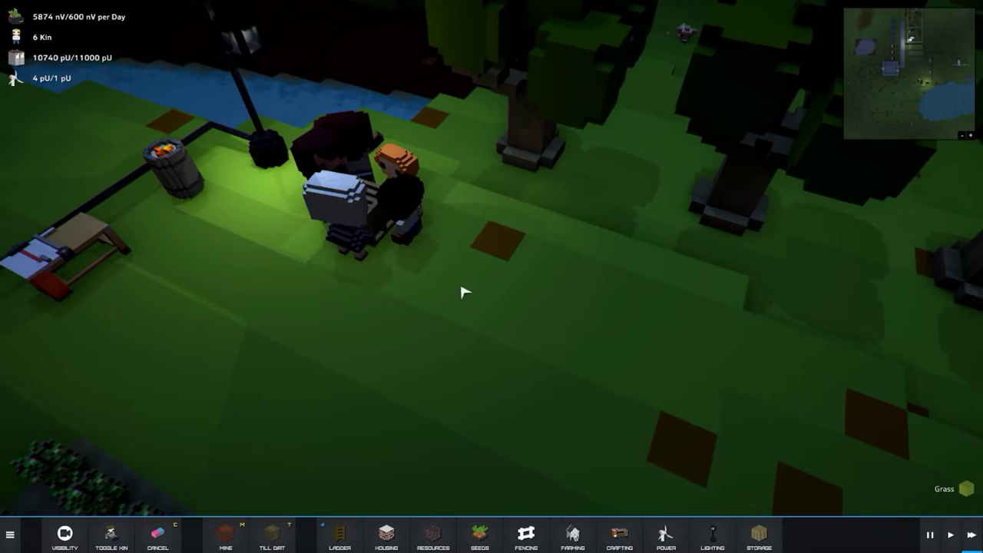
left_click_drag(468, 292, 237, 265)
left_click(236, 265)
left_click(297, 532)
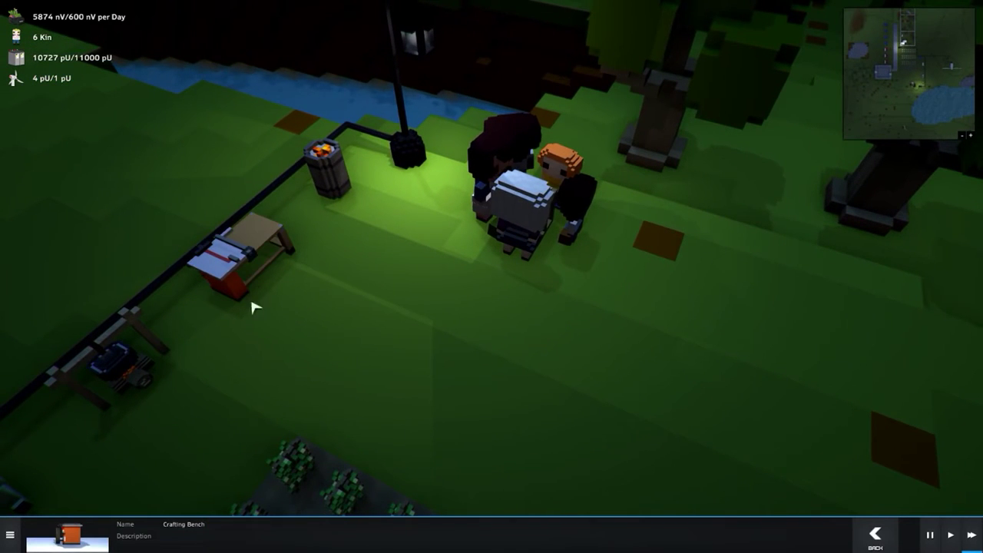
left_click(363, 535)
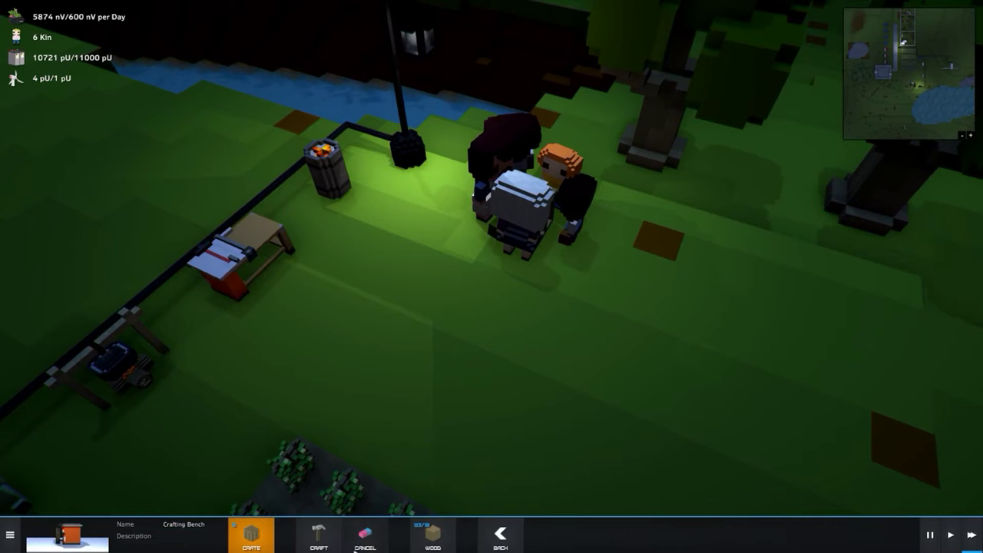
left_click(389, 361)
key("q")
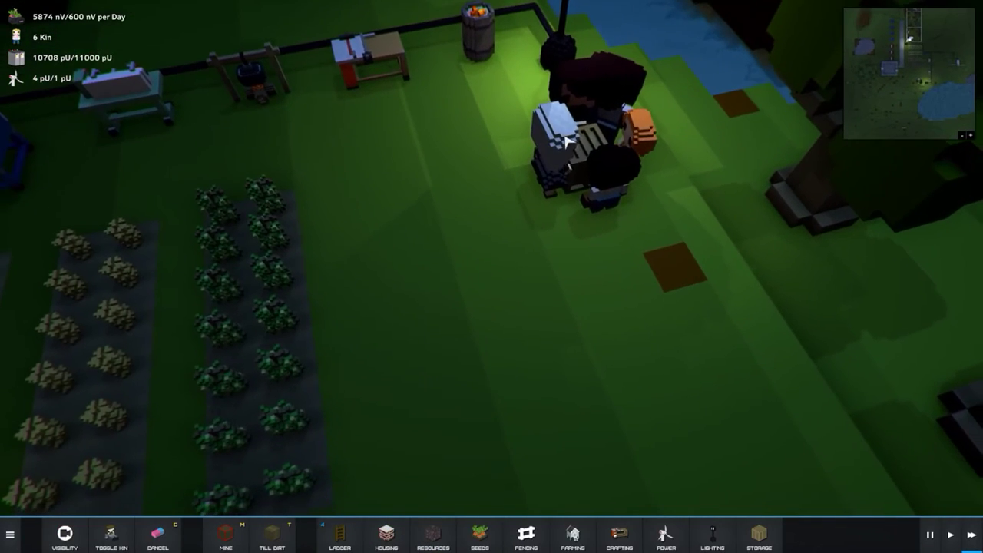
left_click(558, 114)
left_click(583, 245)
left_click(631, 154)
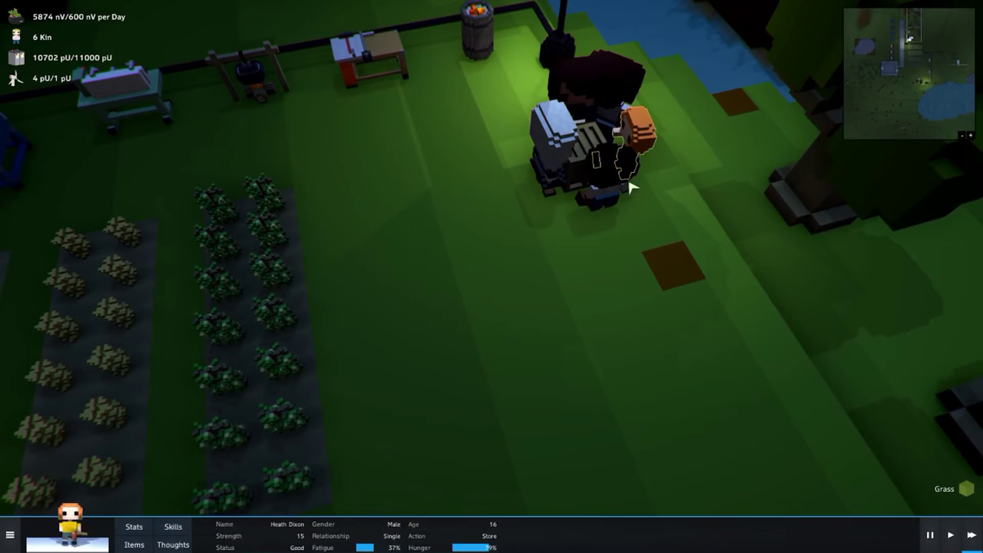
left_click(593, 144)
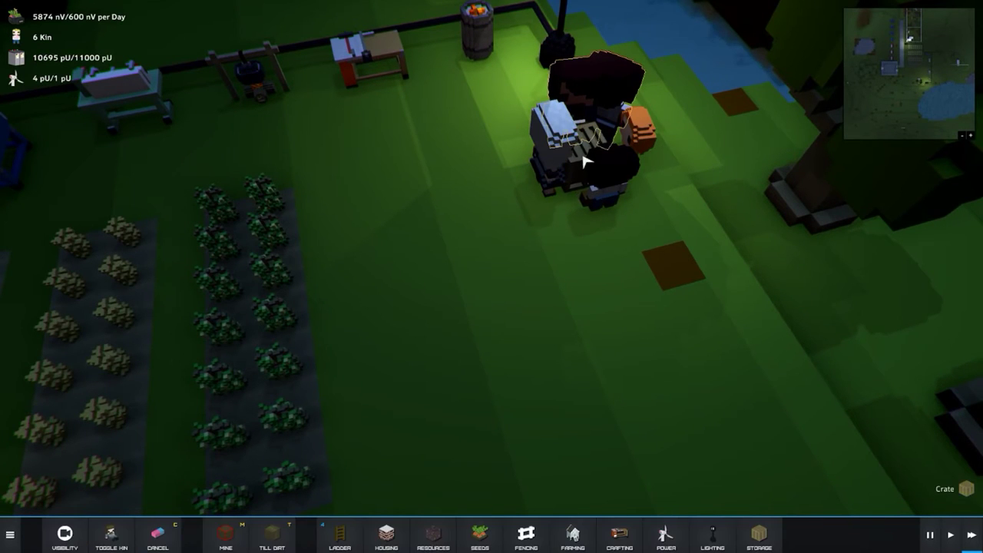
key("i")
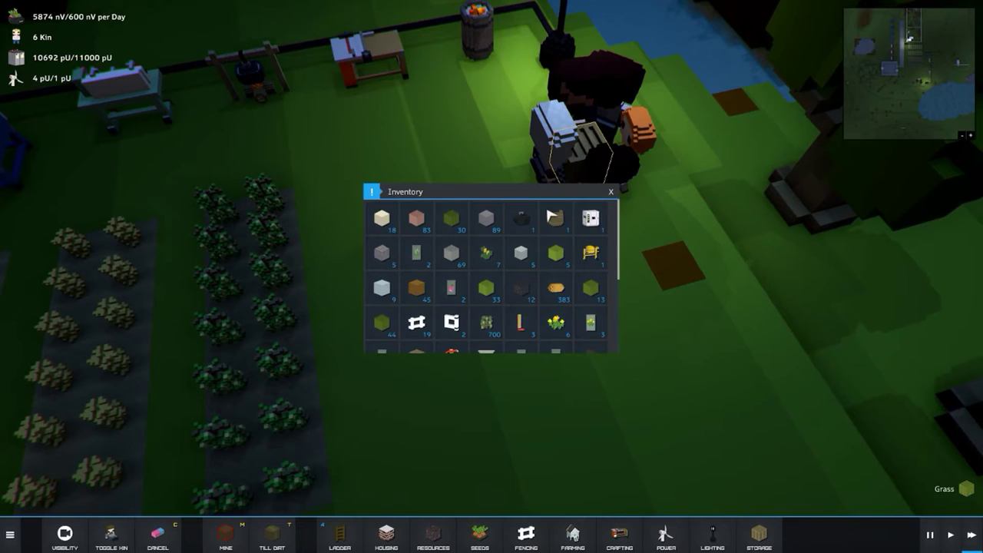
scroll(595, 255, "down", 1)
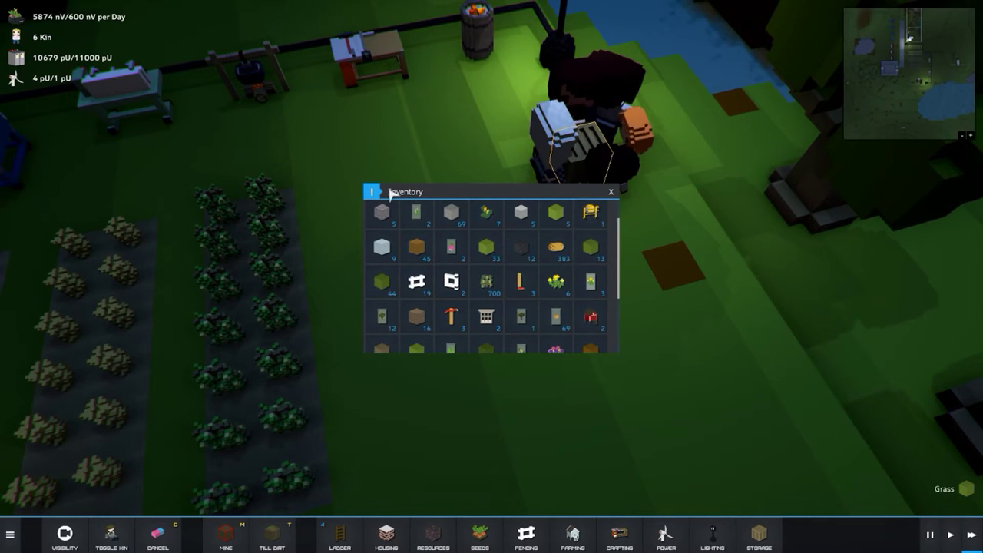
key("i")
scroll(511, 298, "down", 3)
left_click(530, 215)
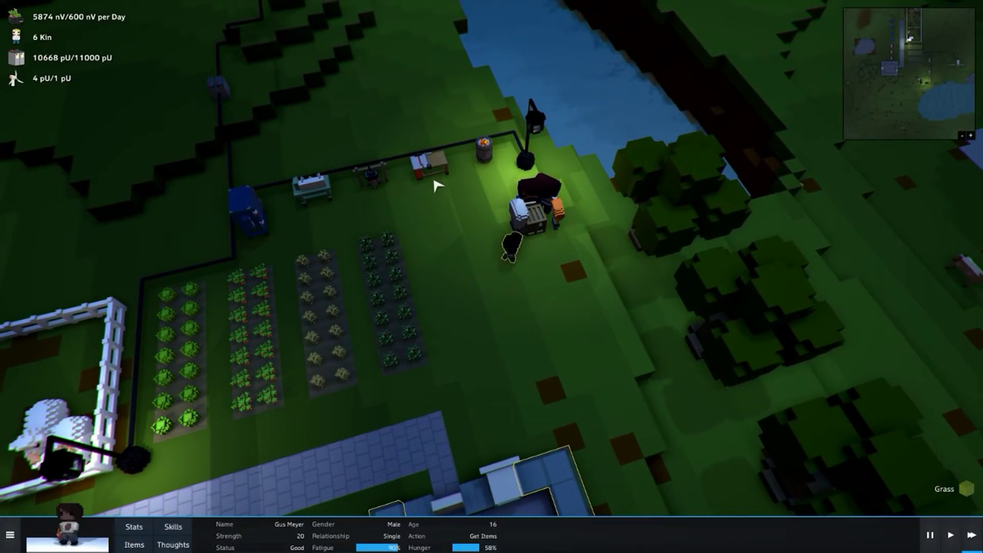
left_click(431, 175)
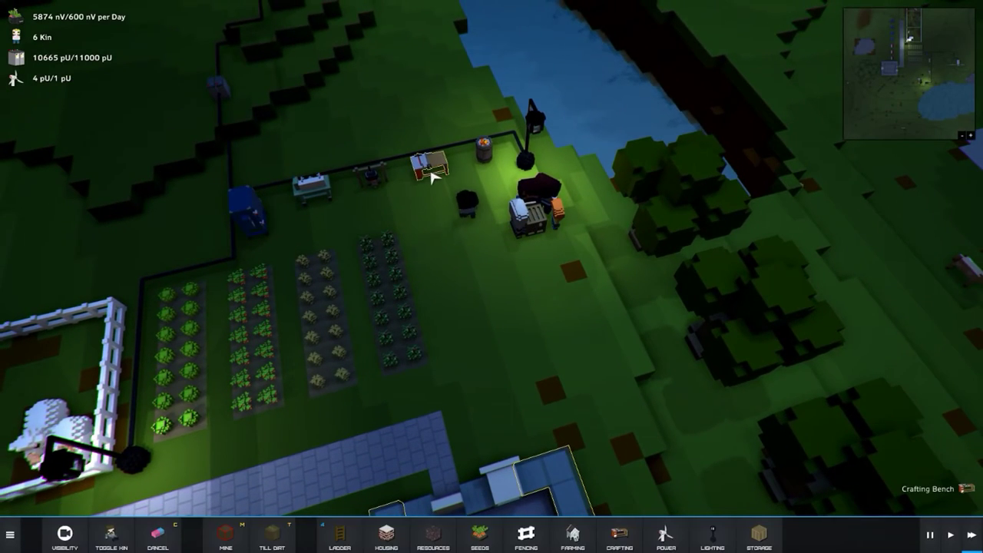
key("e")
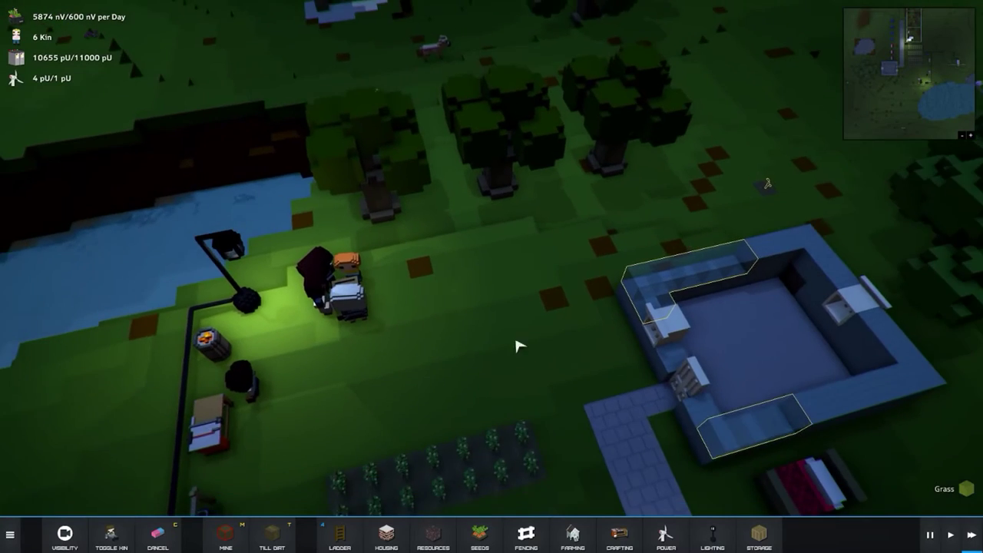
scroll(519, 346, "up", 2)
left_click(385, 536)
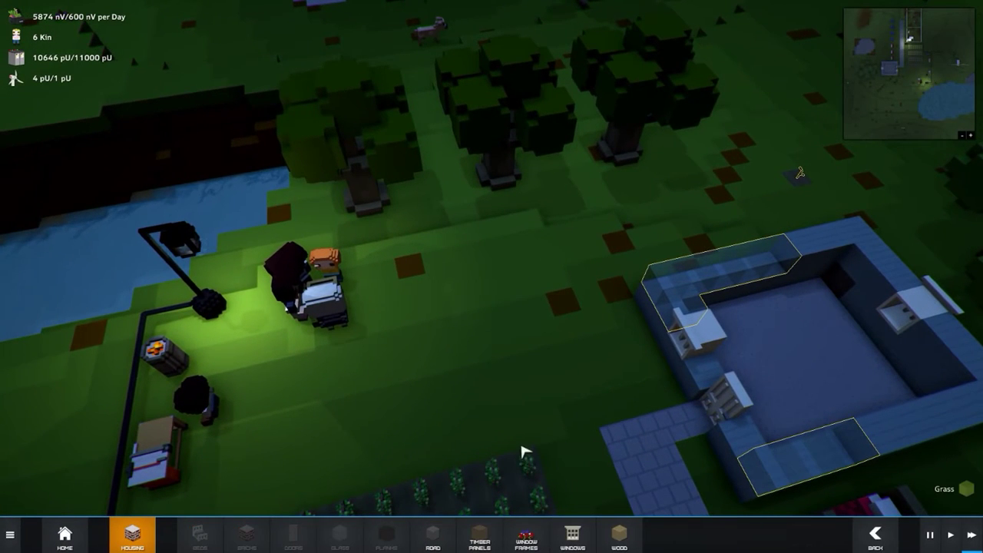
key("Escape")
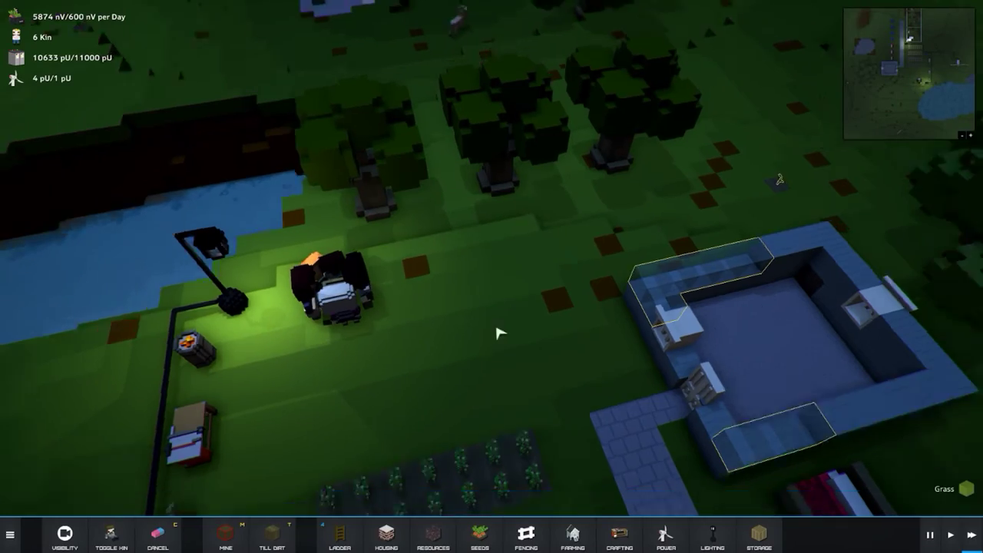
scroll(499, 323, "down", 5)
key("q")
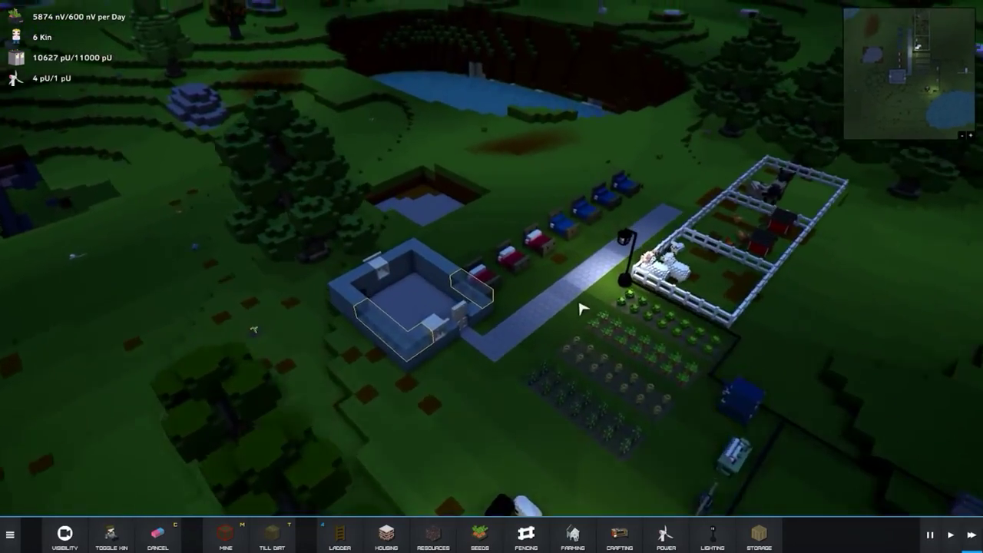
key("e")
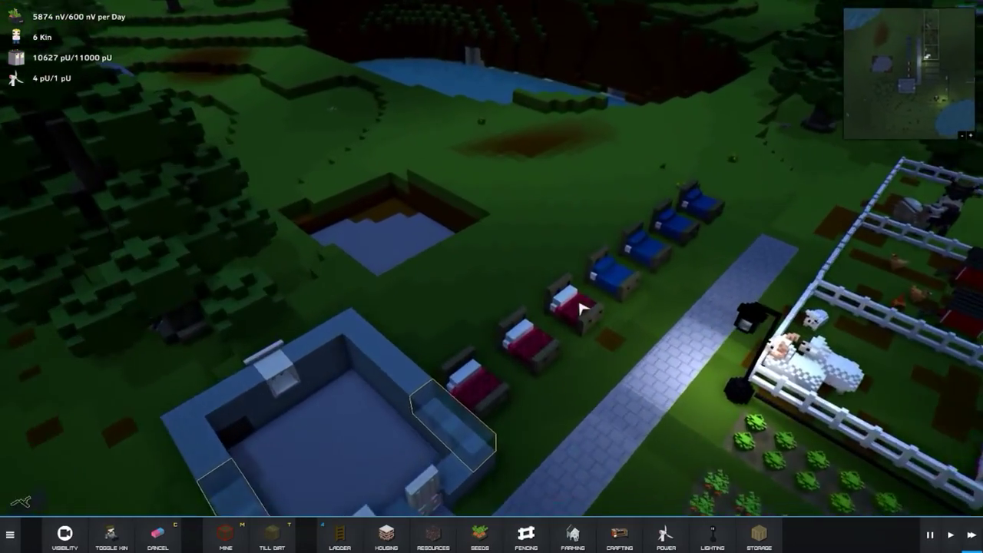
scroll(683, 355, "up", 4)
scroll(683, 355, "up", 4)
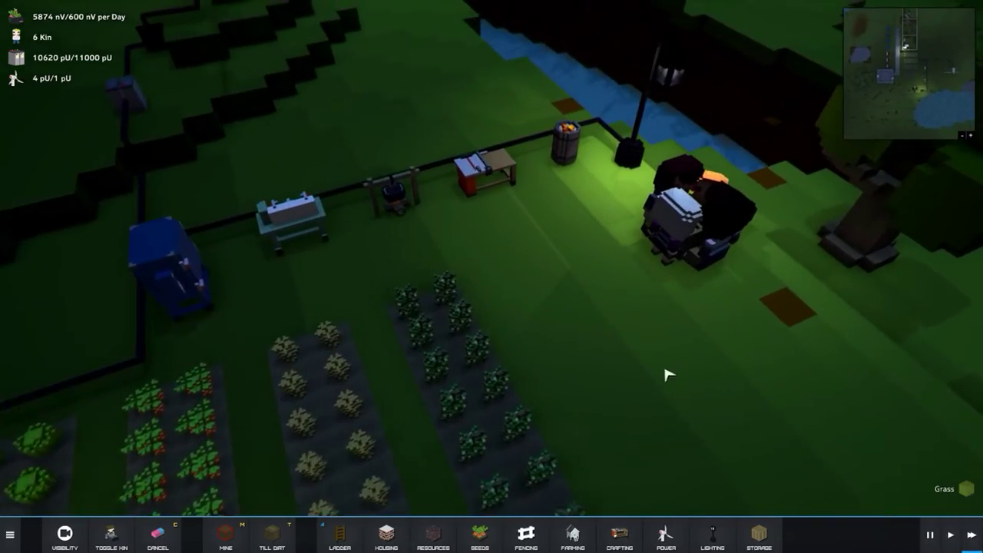
scroll(668, 338, "up", 4)
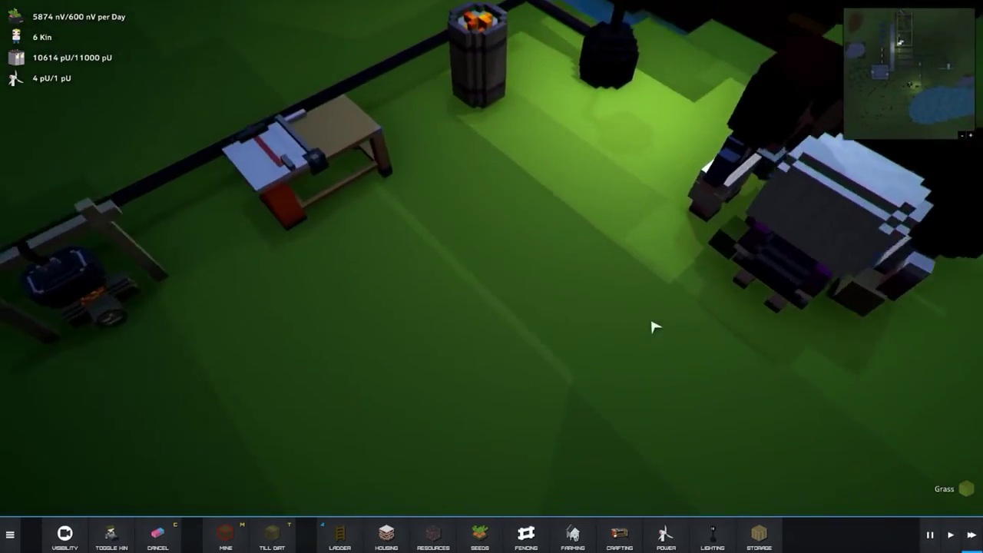
scroll(651, 326, "down", 6)
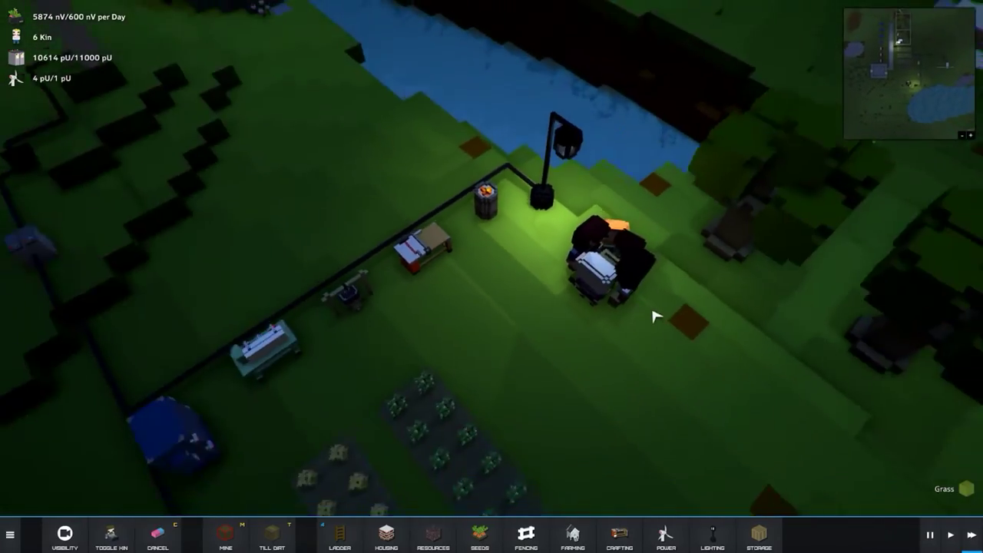
key("e")
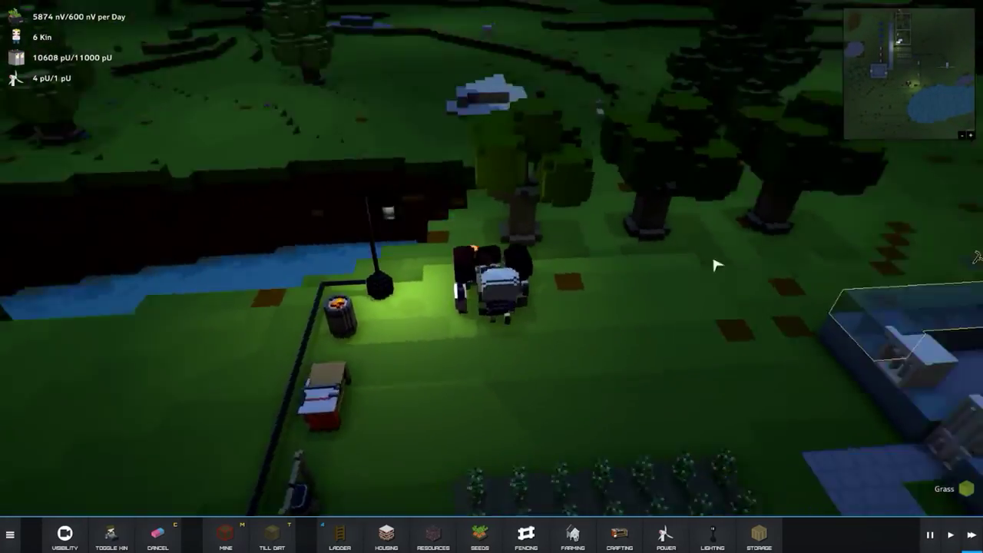
key("e")
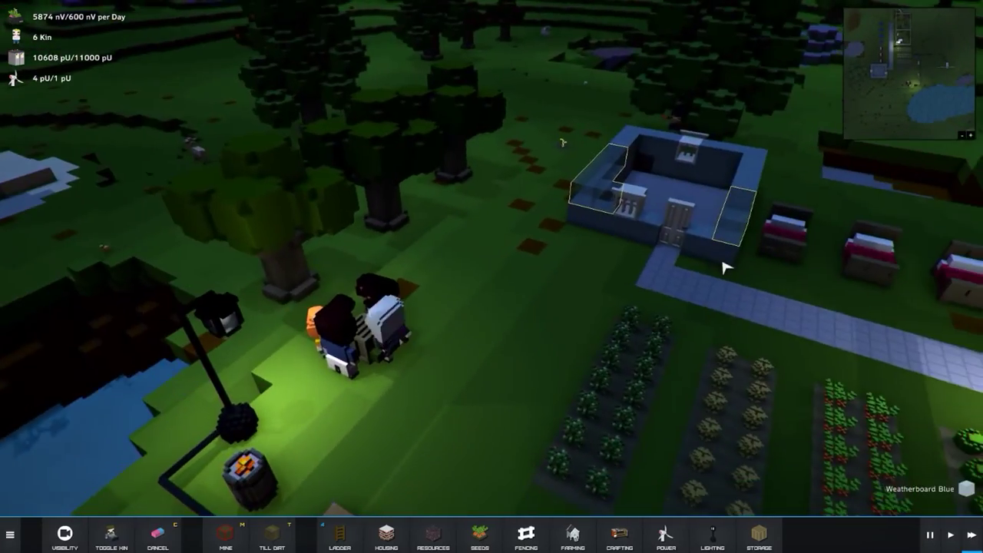
left_click(410, 334)
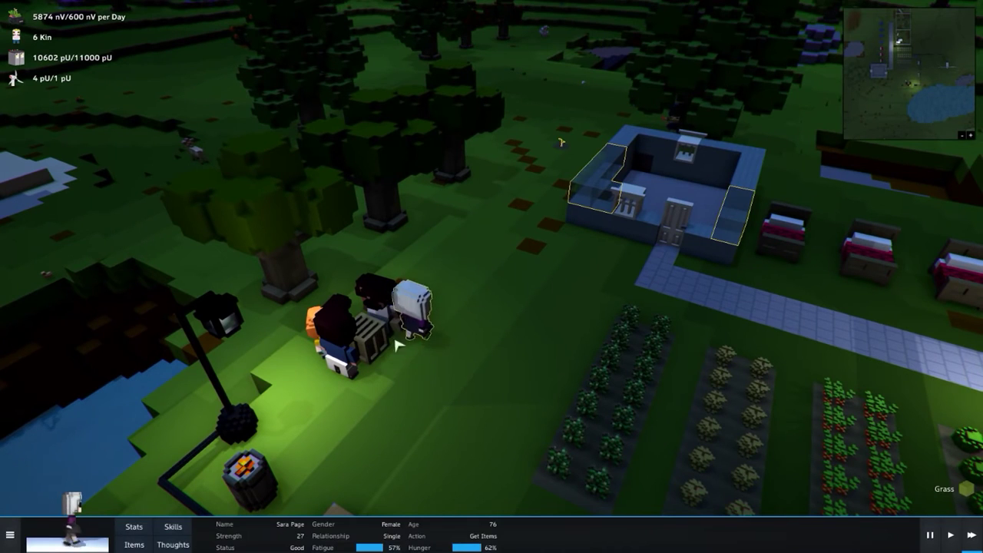
left_click(387, 419)
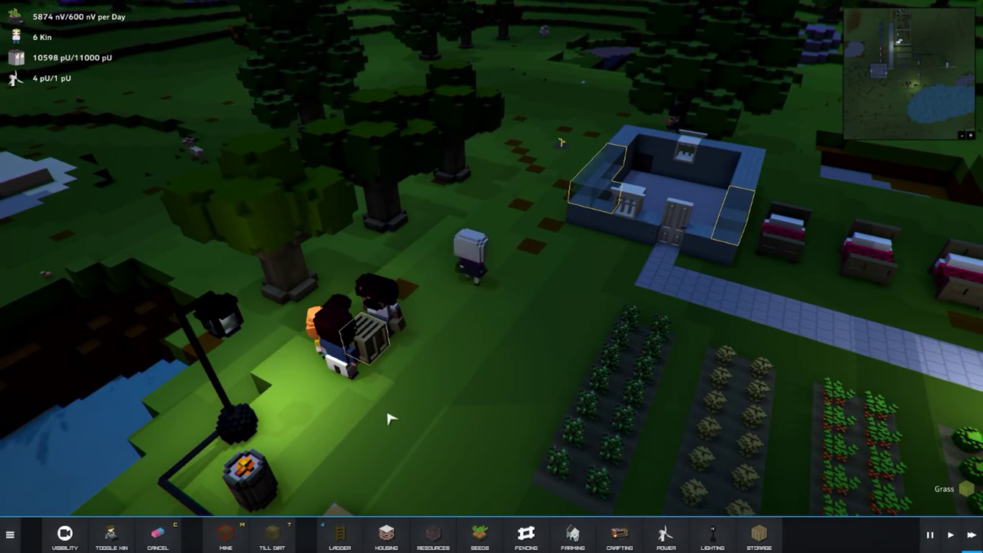
left_click(384, 350)
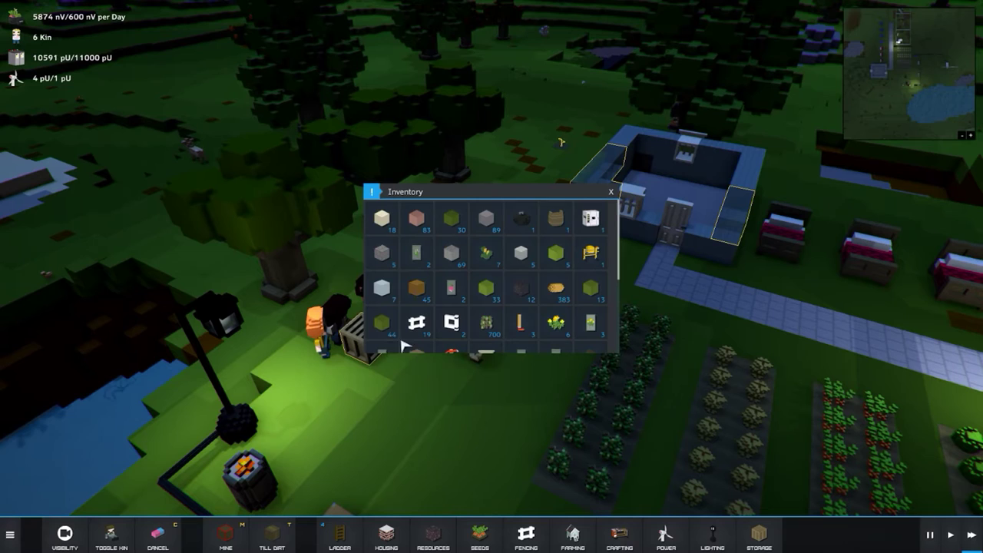
scroll(460, 323, "down", 1)
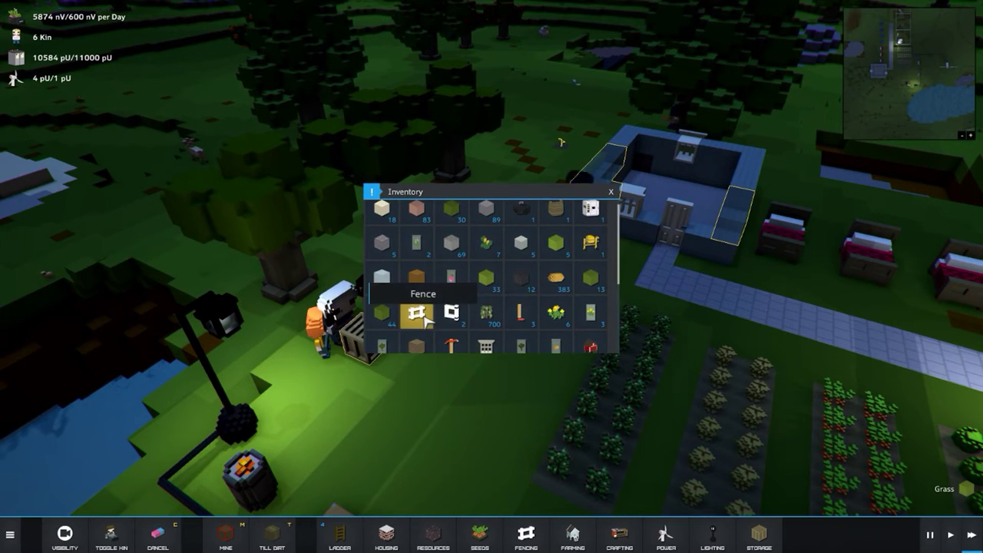
scroll(582, 324, "down", 3)
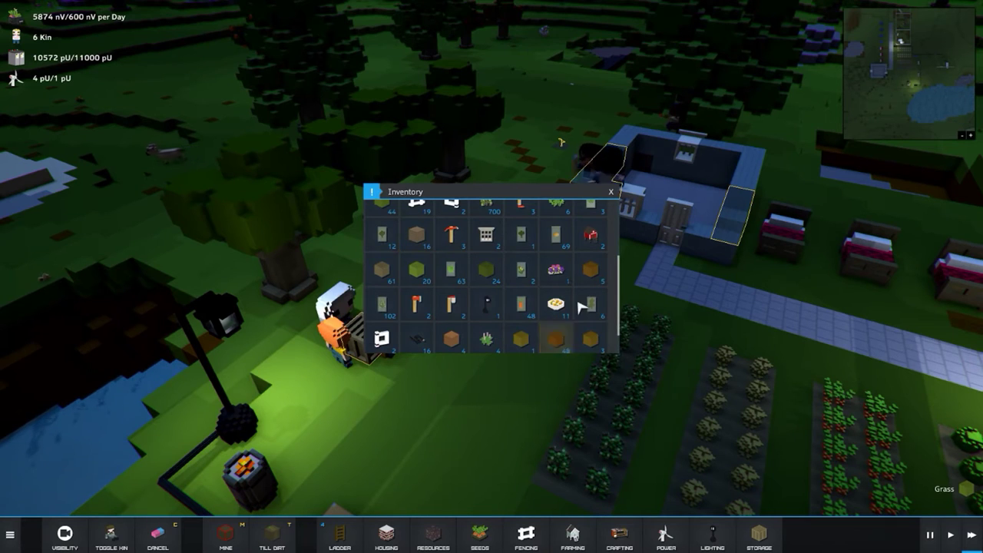
scroll(537, 322, "down", 1)
left_click(611, 192)
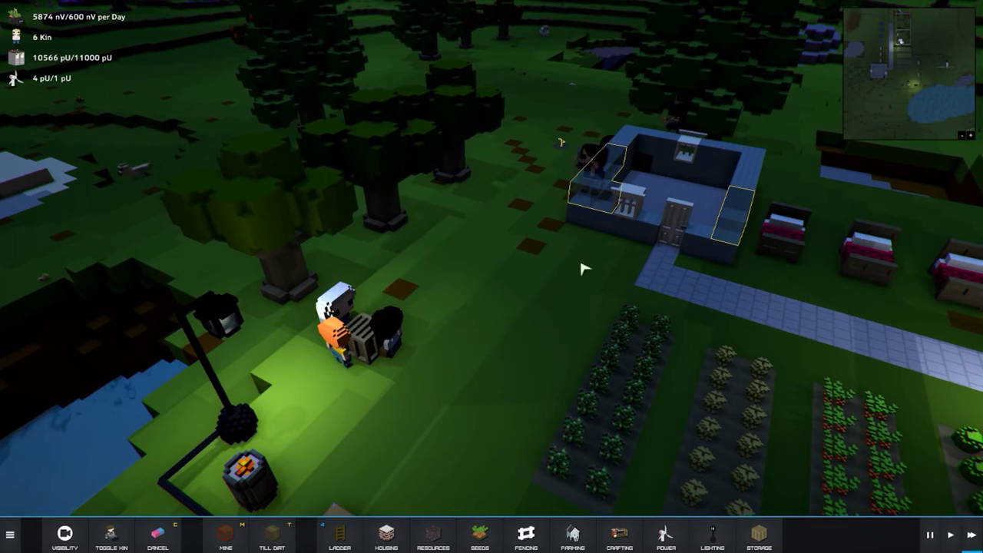
left_click(601, 163)
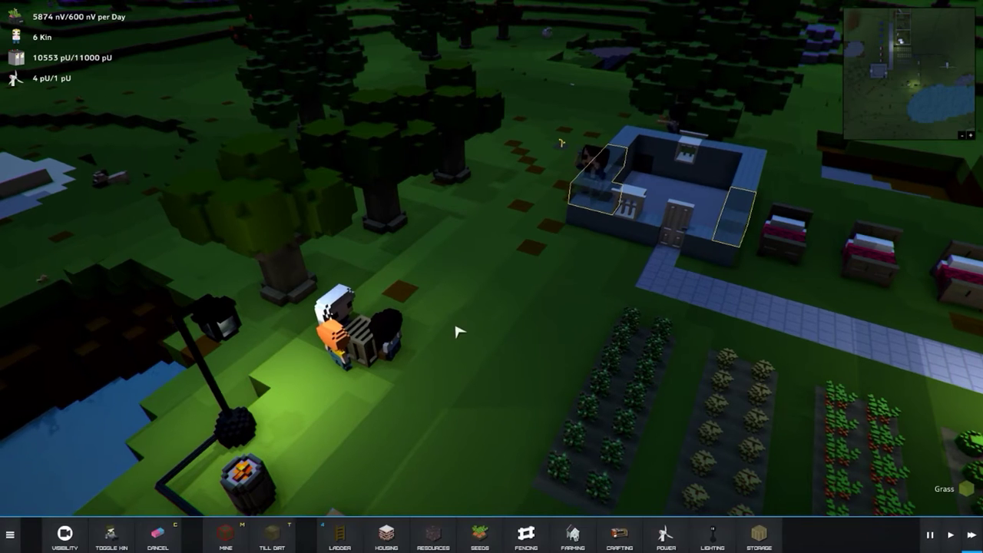
scroll(476, 338, "up", 4)
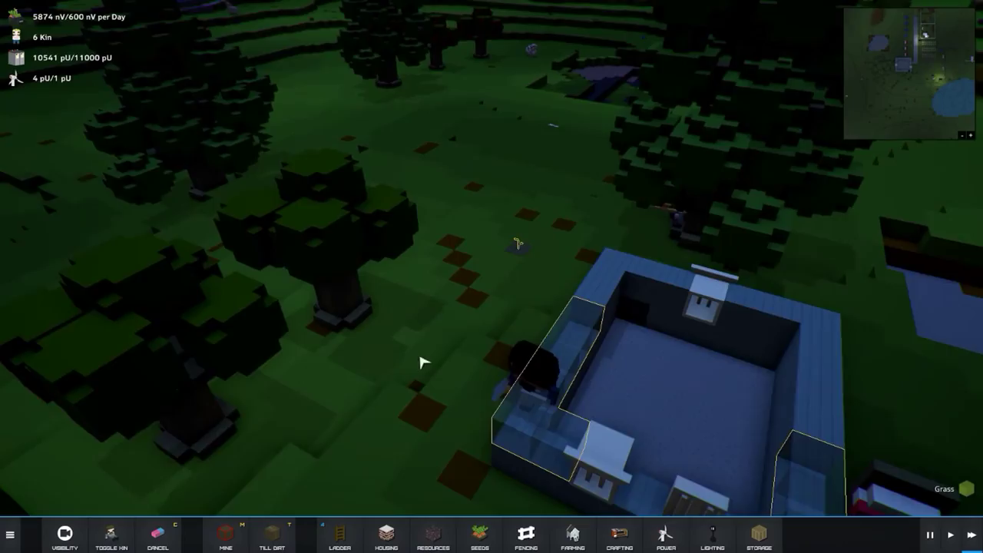
Select the colonist chopping by the tree and view their carried items.
left_click_drag(421, 363, 568, 361)
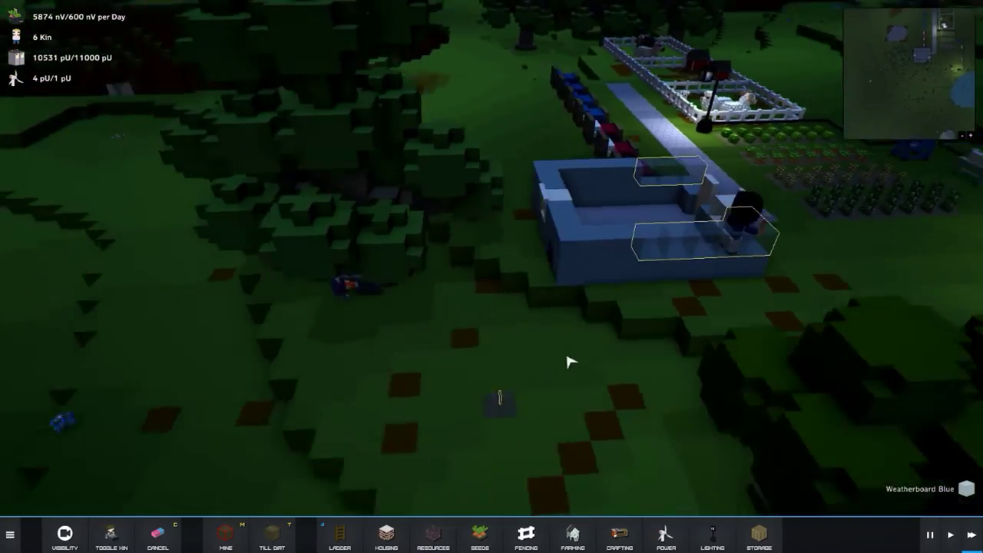
scroll(569, 361, "down", 4)
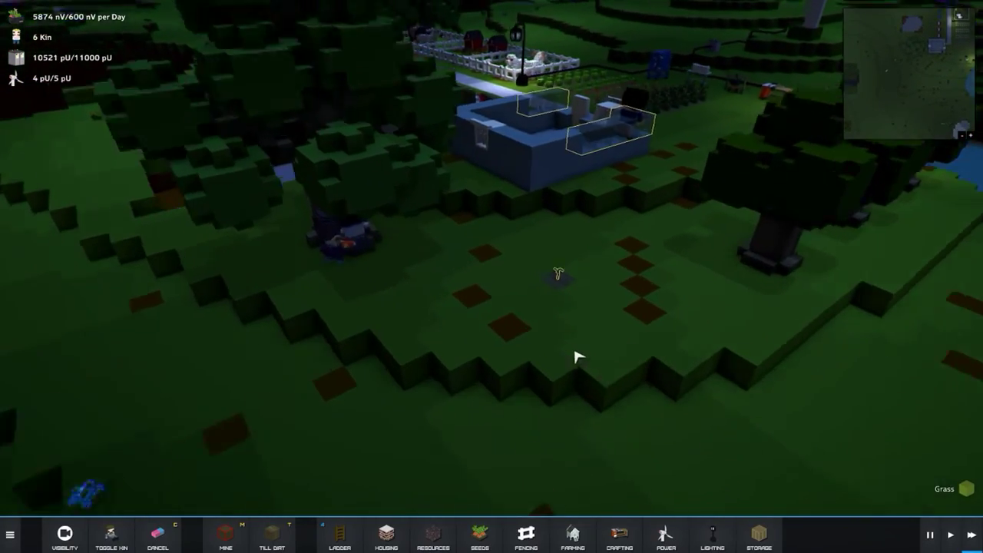
left_click_drag(577, 356, 537, 361)
scroll(553, 353, "up", 5)
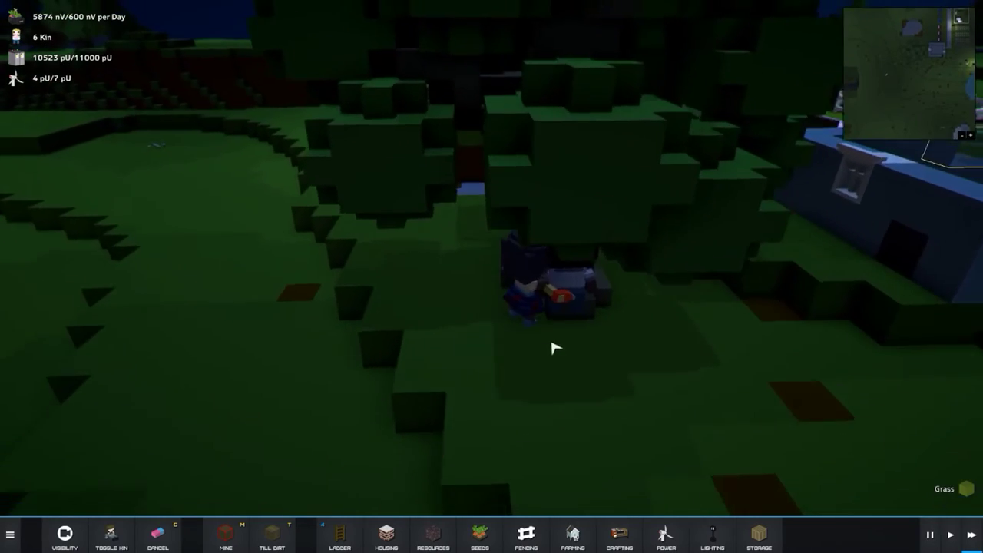
scroll(601, 352, "down", 5)
left_click_drag(560, 323, 519, 299)
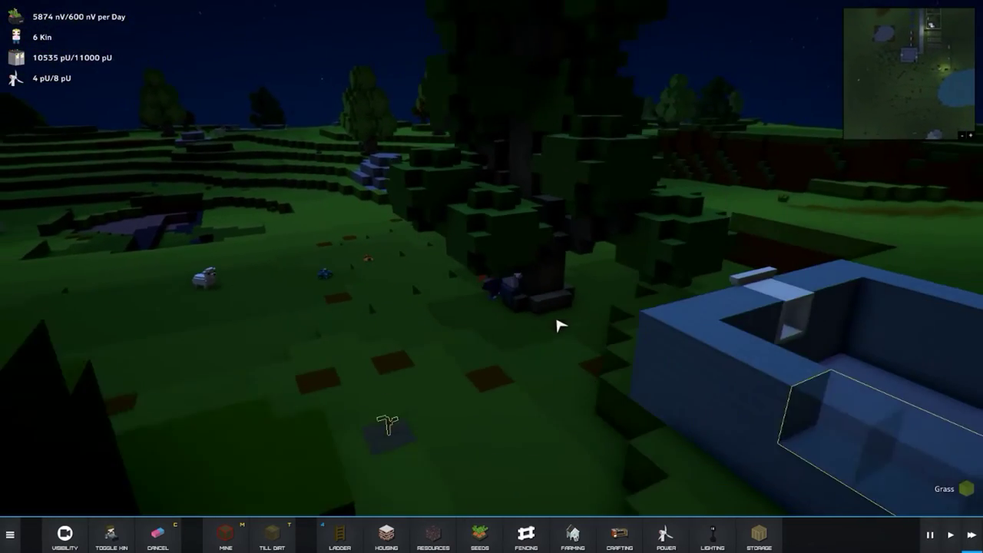
left_click(519, 299)
scroll(430, 430, "up", 4)
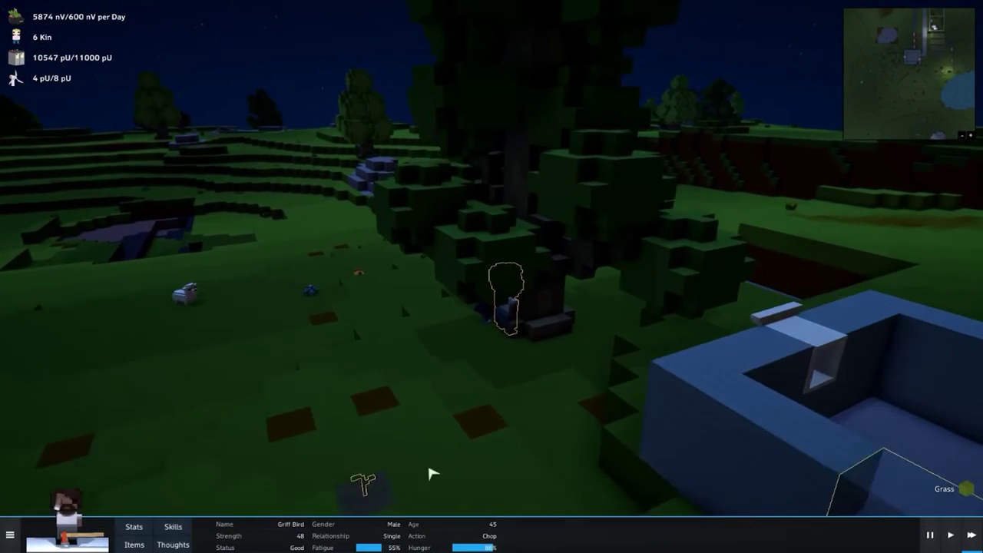
left_click(206, 540)
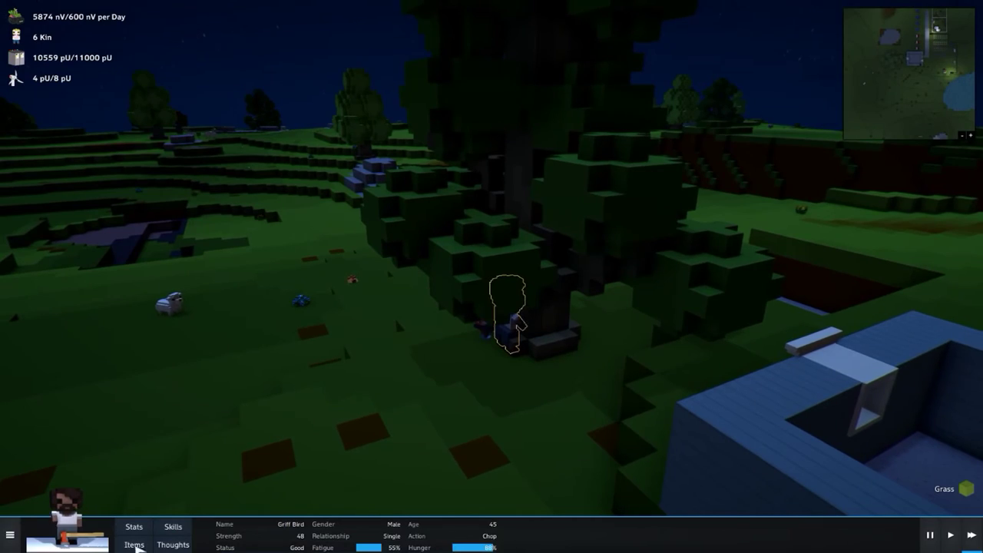
Select the white-haired colonist at the crate, then pan over the farm to the workshop.
left_click(353, 386)
left_click_drag(353, 386, 338, 376)
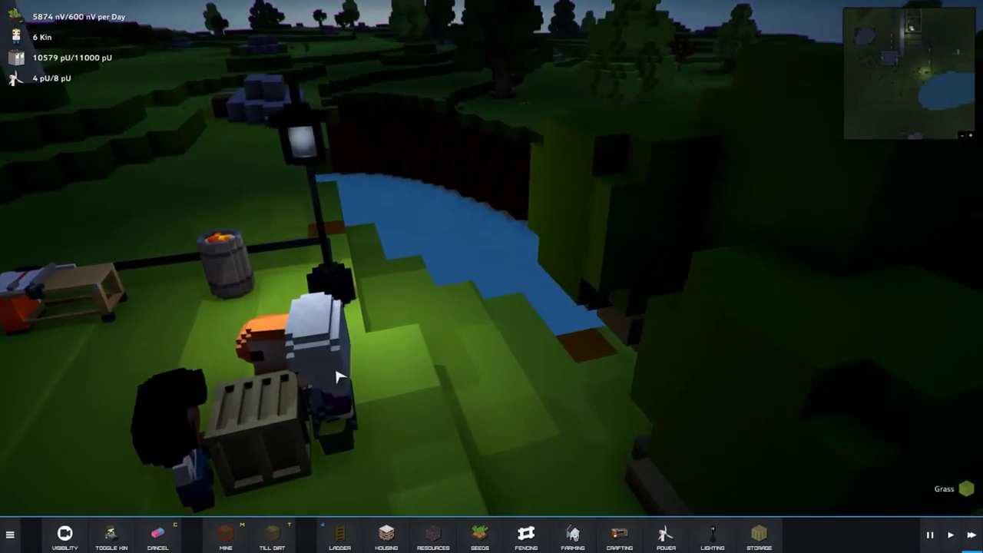
left_click(338, 376)
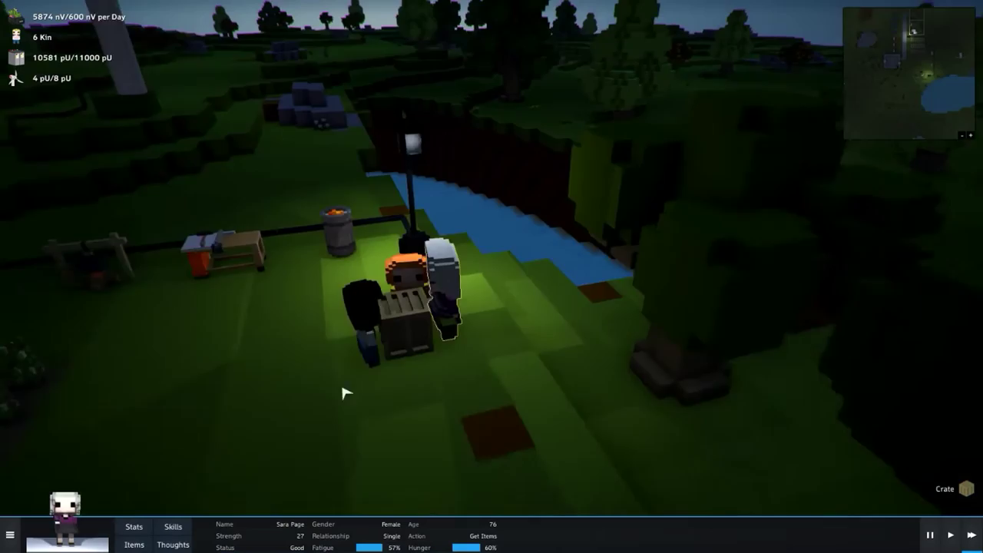
scroll(338, 377, "down", 4)
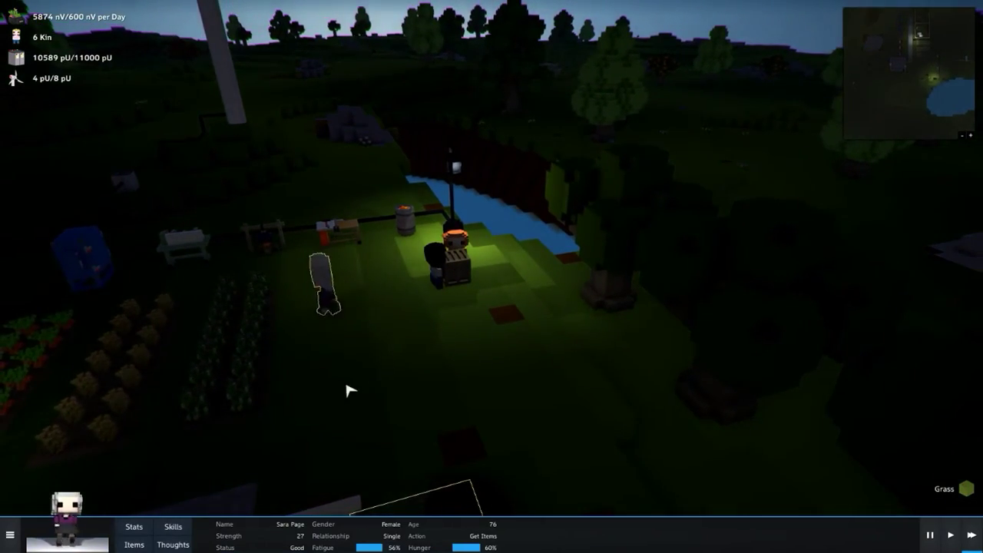
mouse_move(347, 389)
left_mouse_down()
mouse_move(688, 326)
mouse_move(477, 284)
left_mouse_up()
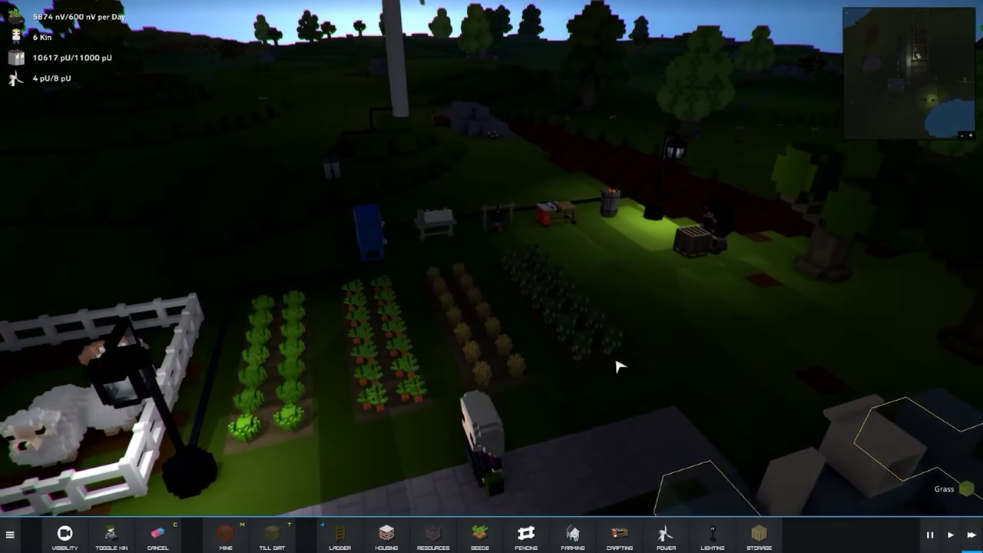
Browse the cooking pot's Vegetable Soup and Fried Egg recipes.
left_click(477, 281)
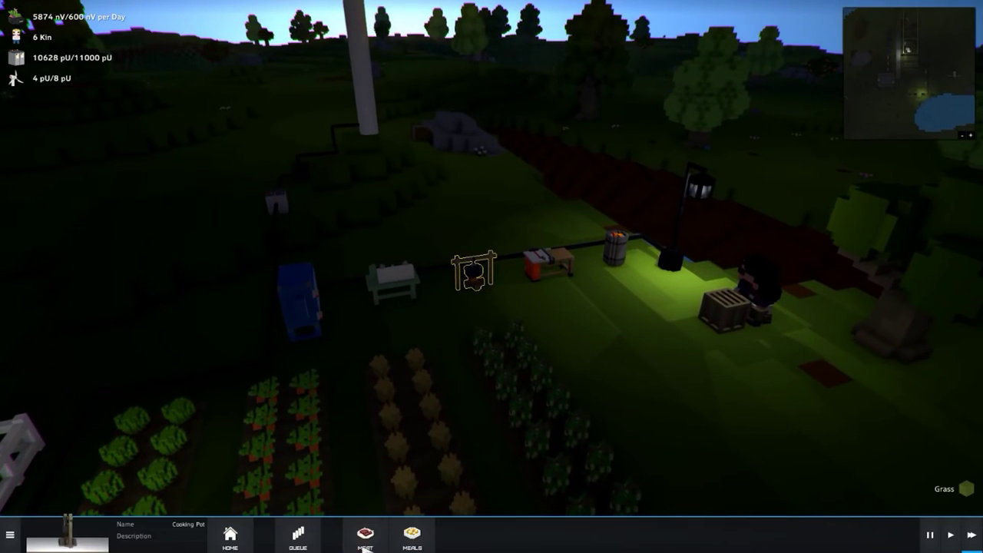
left_click(415, 535)
left_click(256, 539)
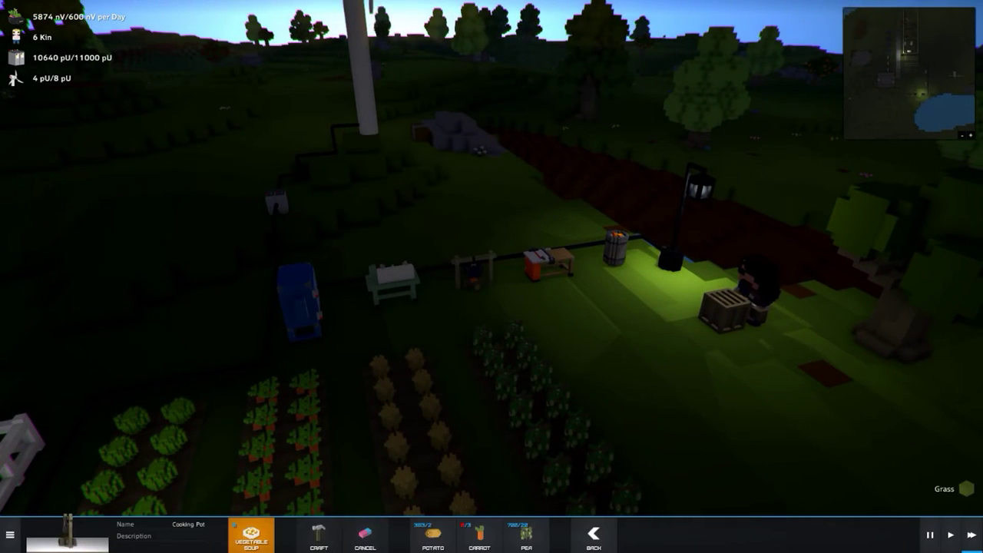
key("Escape")
left_click(308, 535)
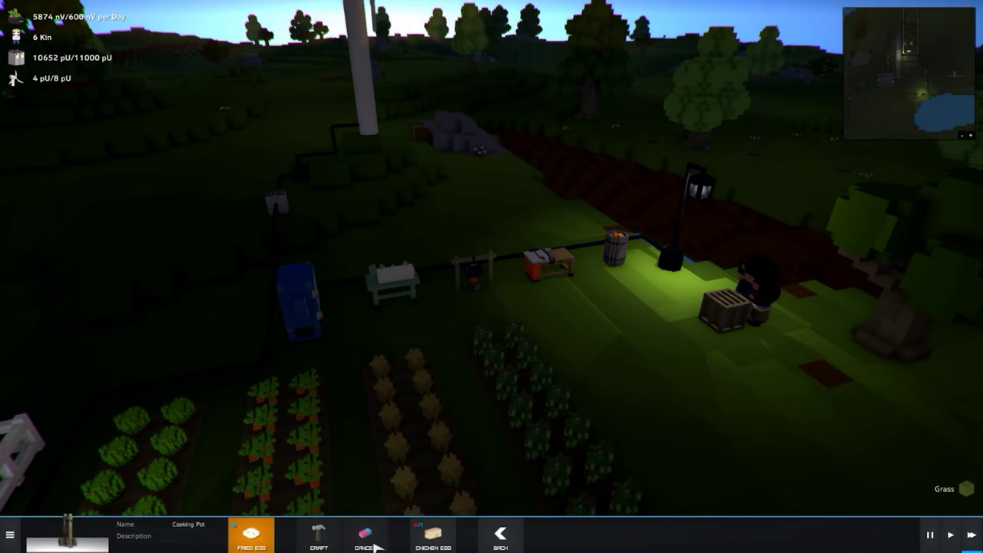
key("Escape")
scroll(591, 461, "up", 3)
Close the cooking pot and open the crate's inventory of stored items.
key("Escape")
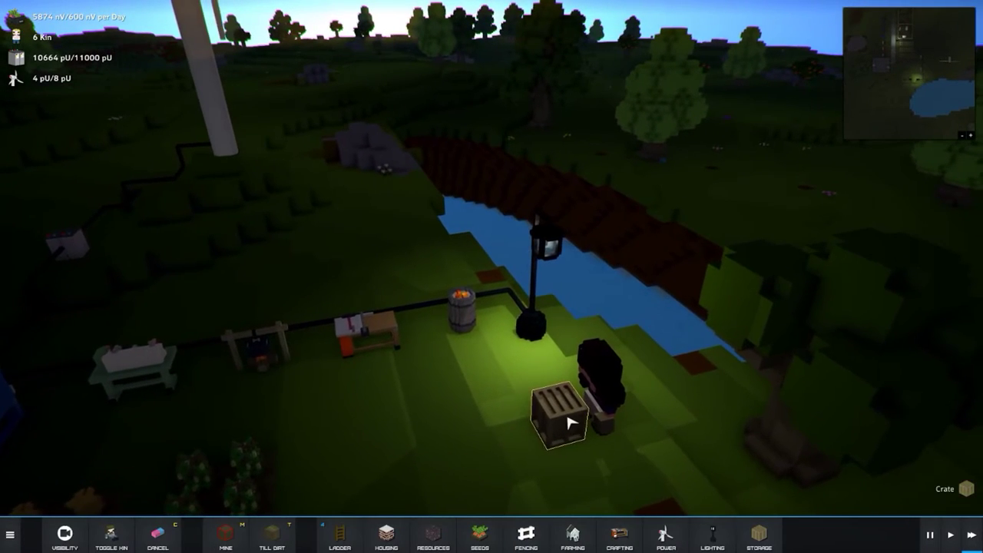
left_click_drag(474, 403, 593, 424)
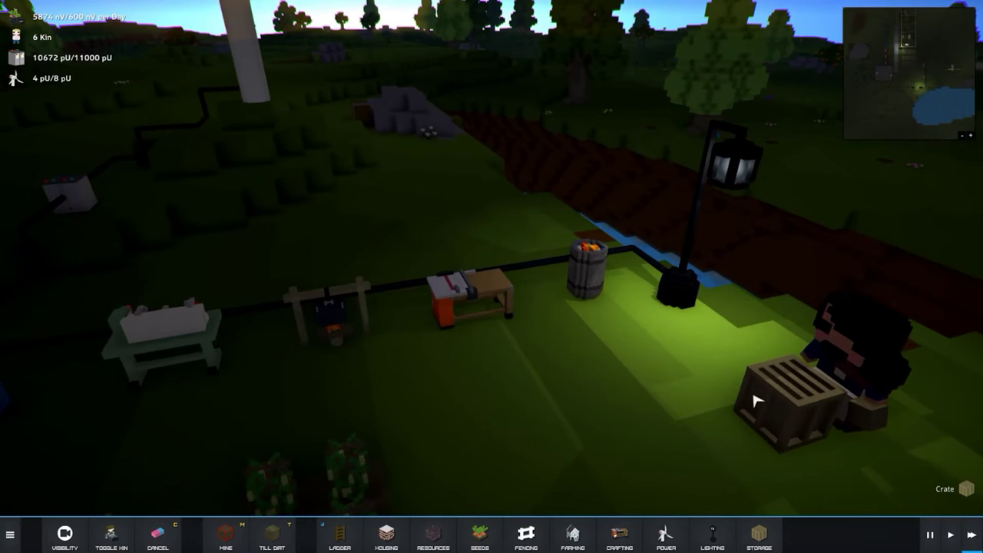
key("i")
key("w")
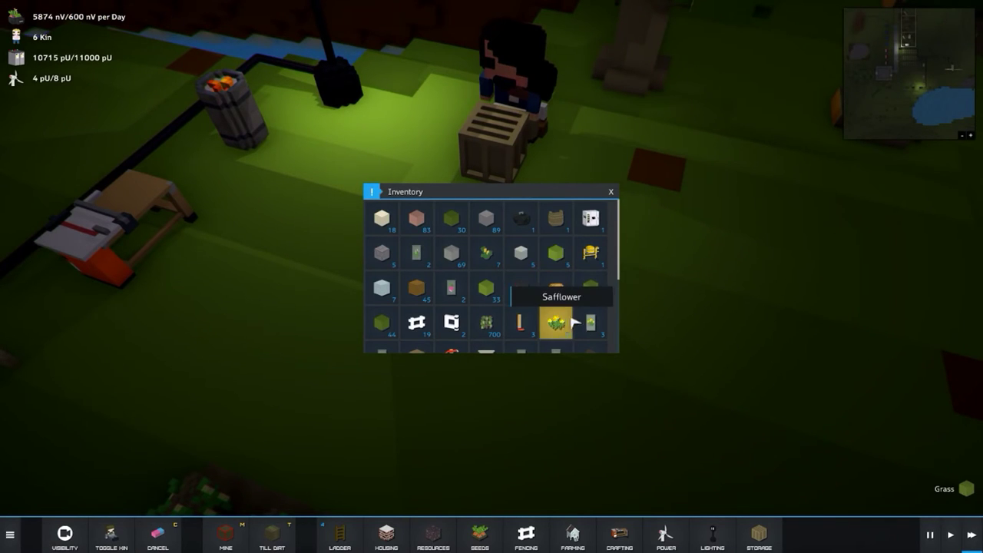
scroll(576, 271, "down", 1)
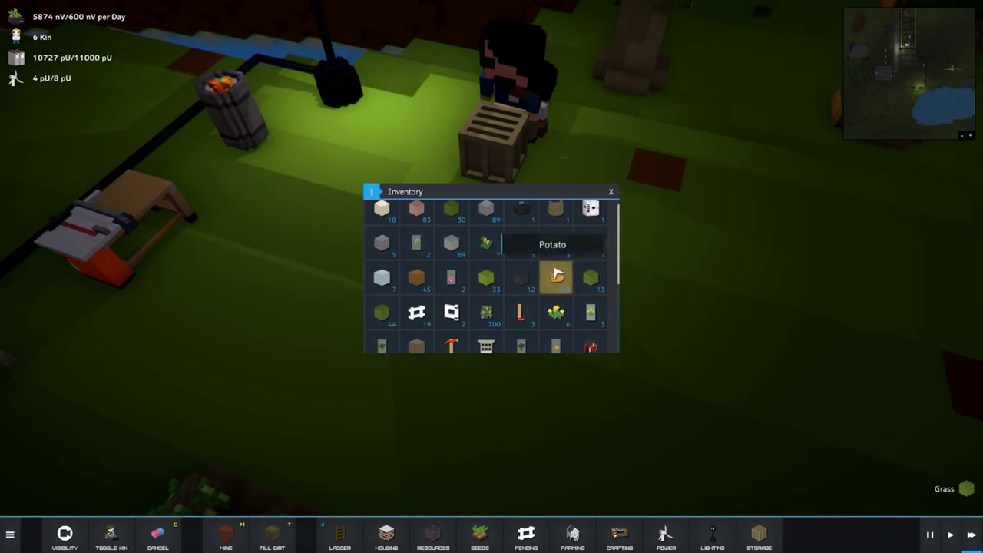
scroll(565, 307, "down", 2)
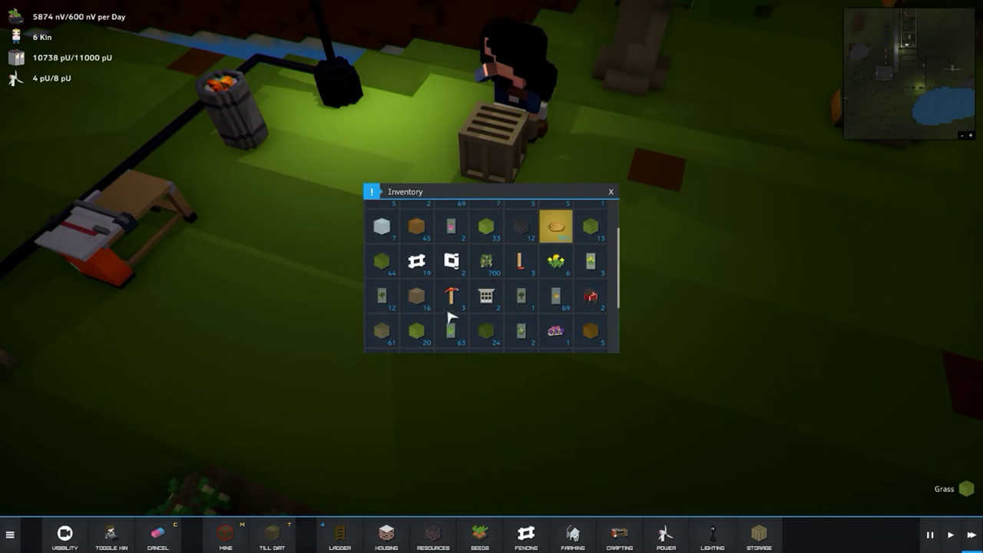
scroll(499, 299, "down", 2)
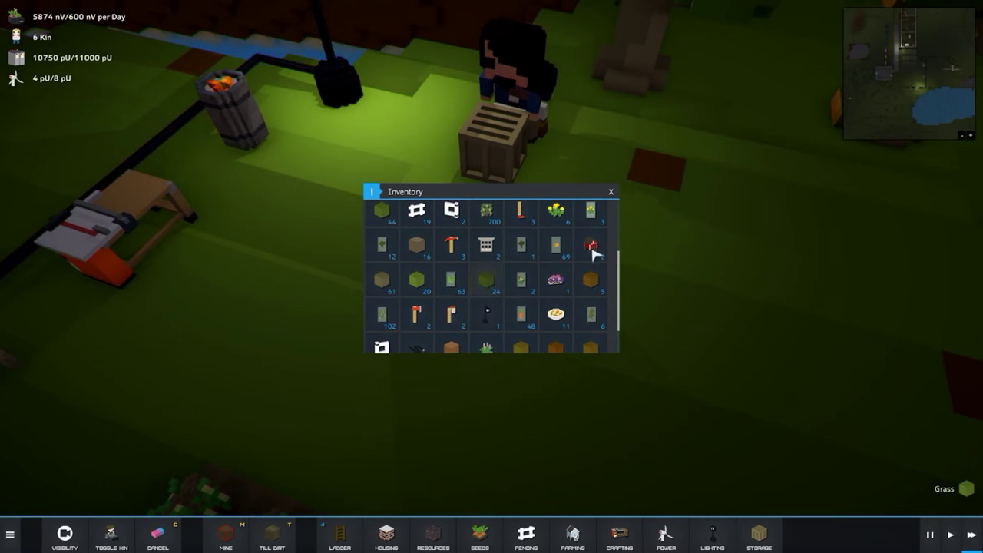
scroll(568, 307, "up", 1)
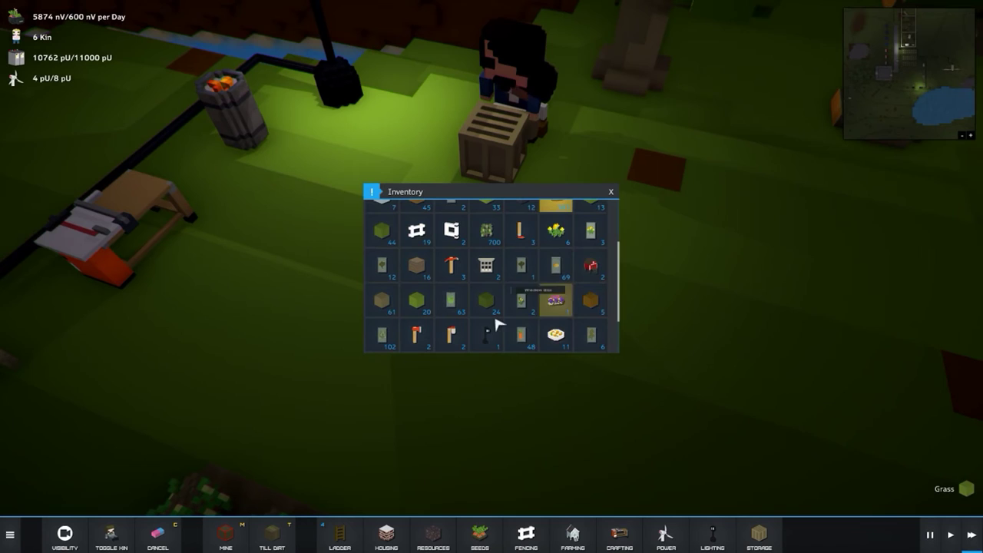
left_click_drag(617, 281, 622, 347)
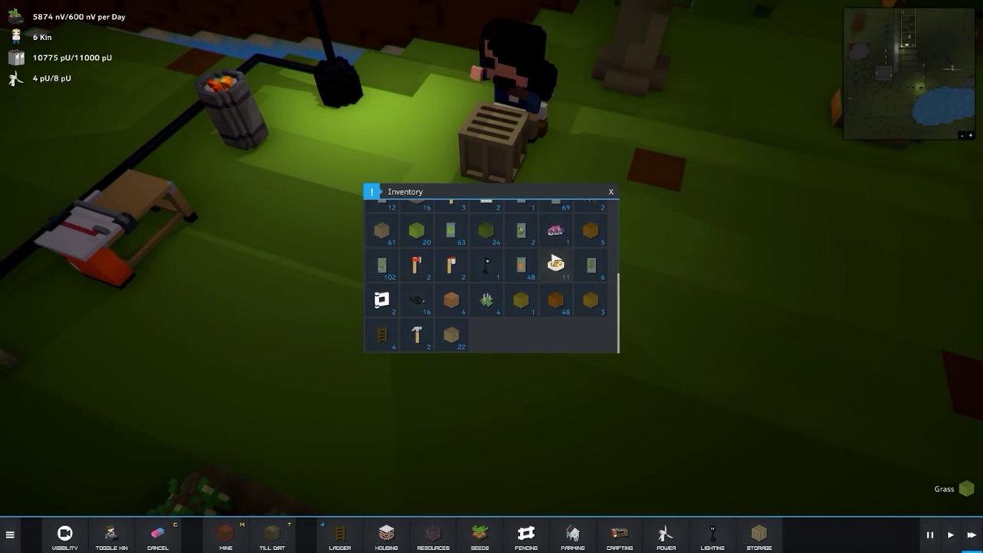
Close the inventory and check what the colonist at the crate is carrying.
left_click(611, 192)
left_click(525, 73)
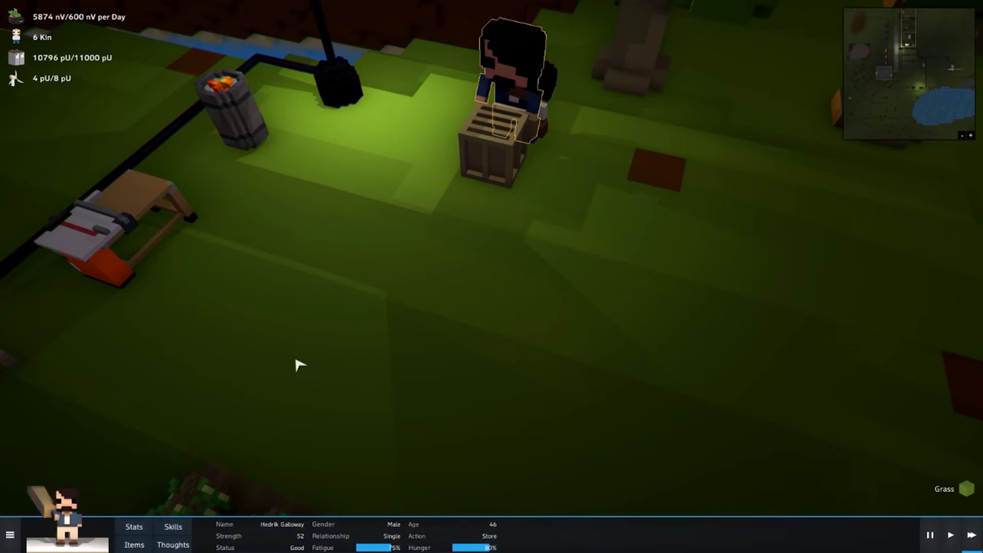
left_click(135, 545)
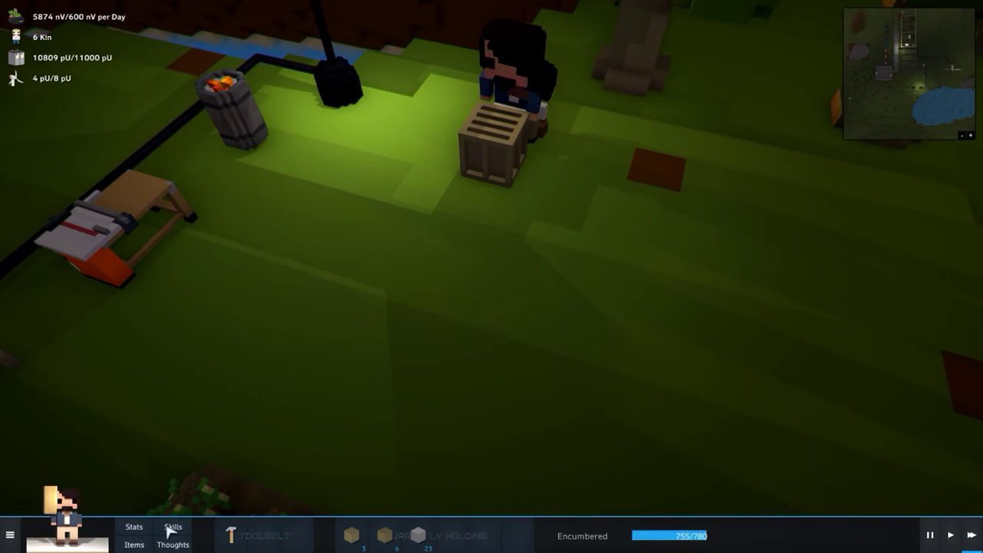
left_click(604, 210)
left_click(507, 86)
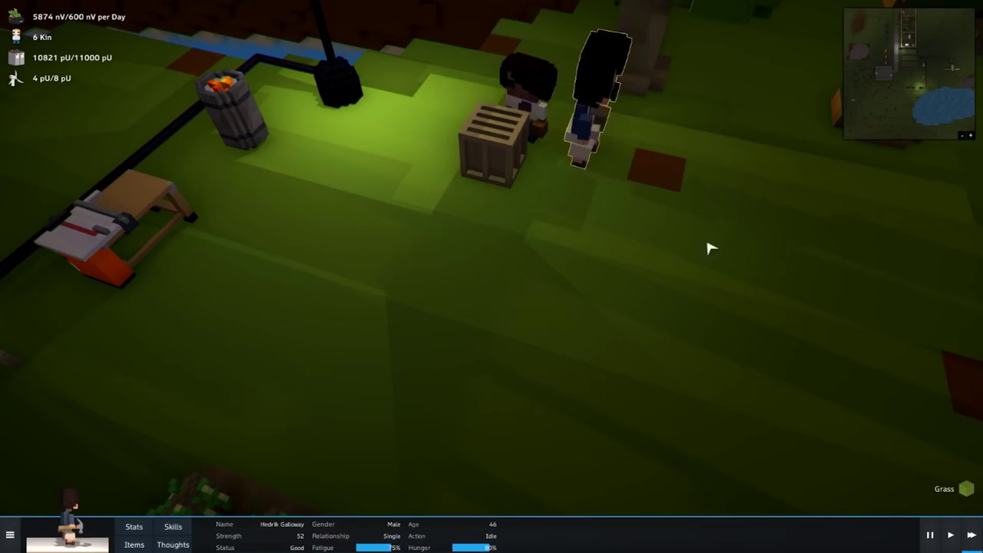
left_click(706, 246)
scroll(649, 272, "down", 4)
scroll(591, 346, "up", 2)
scroll(537, 330, "up", 2)
scroll(476, 315, "up", 2)
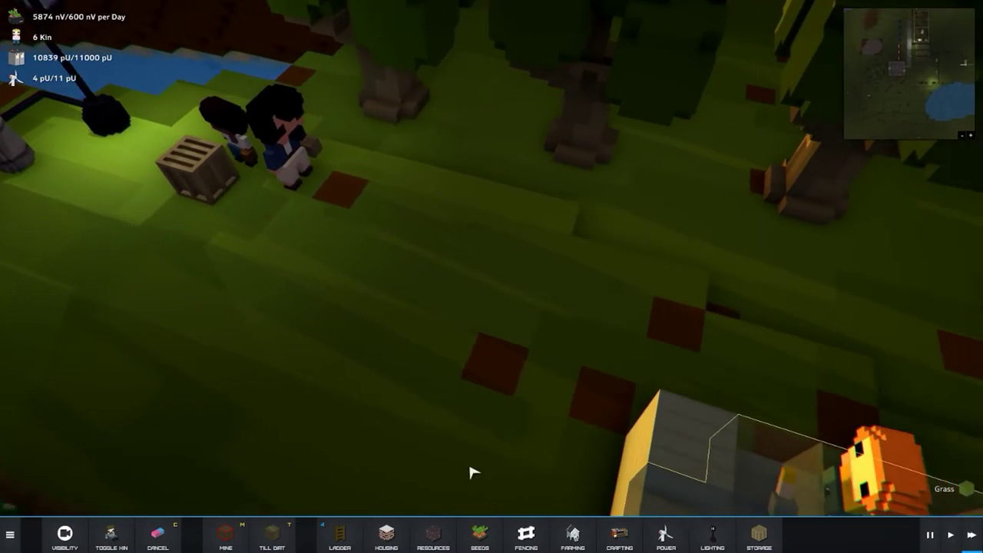
scroll(398, 290, "up", 1)
scroll(398, 290, "up", 1)
Check the young colonist's carried items, then bring up Resources and Raw Ores build options.
left_click(322, 130)
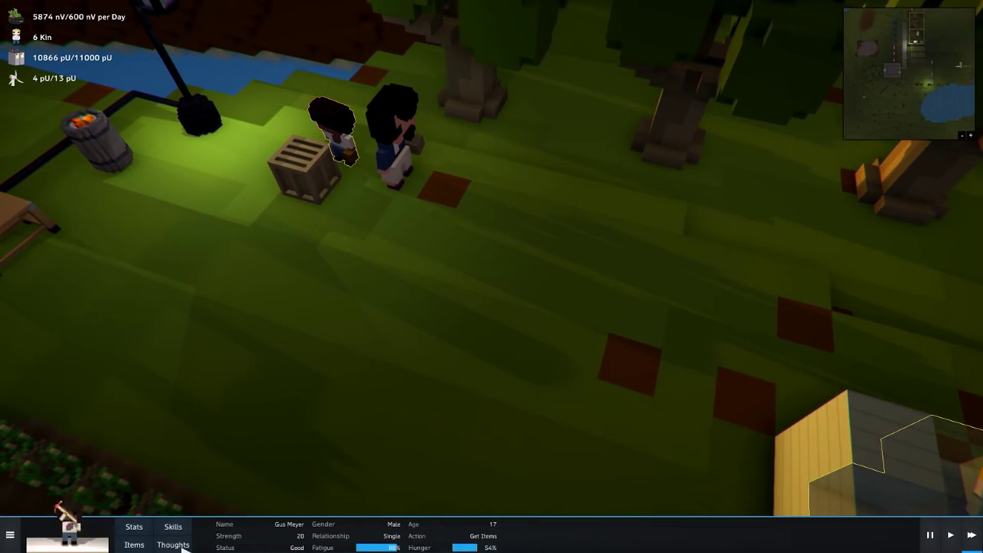
left_click(135, 544)
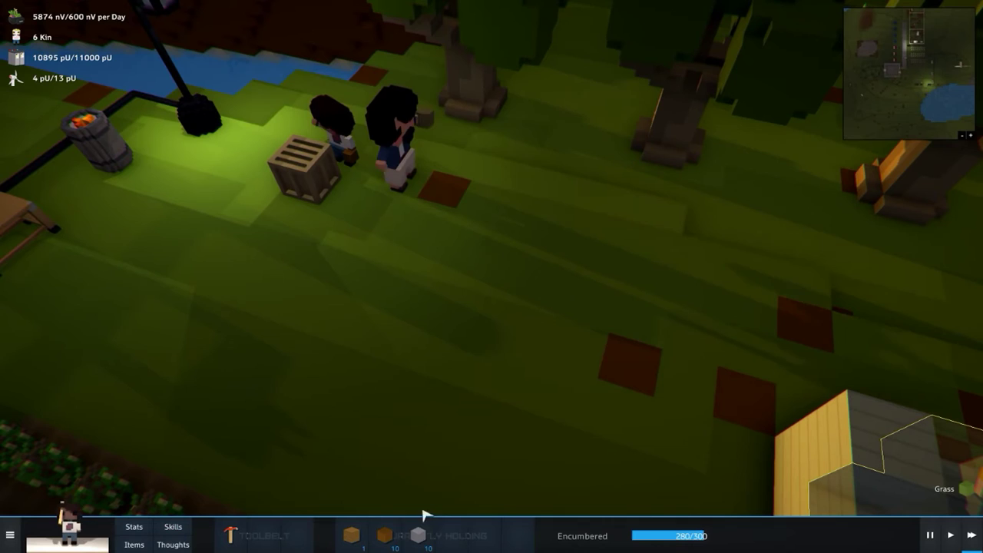
left_click(513, 342)
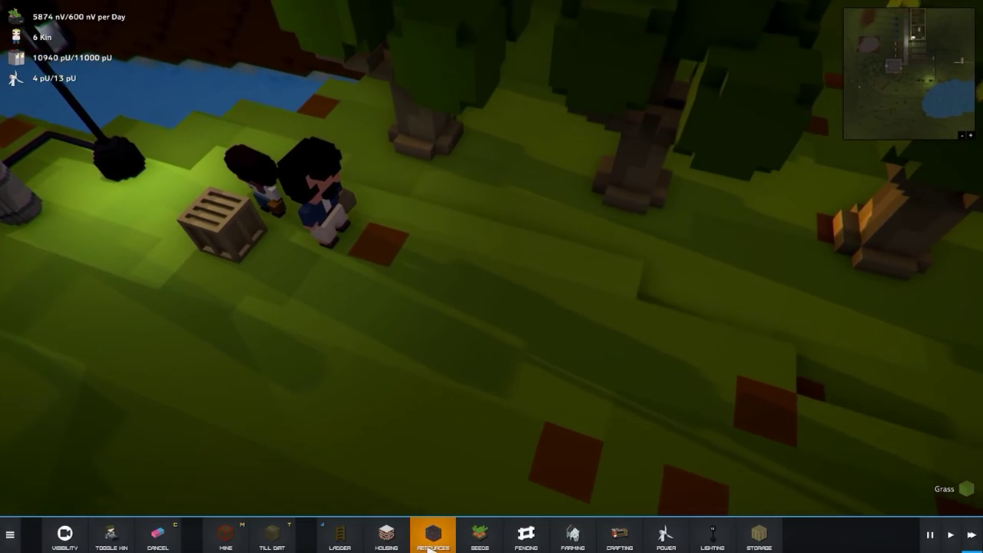
left_click(419, 535)
left_click(340, 535)
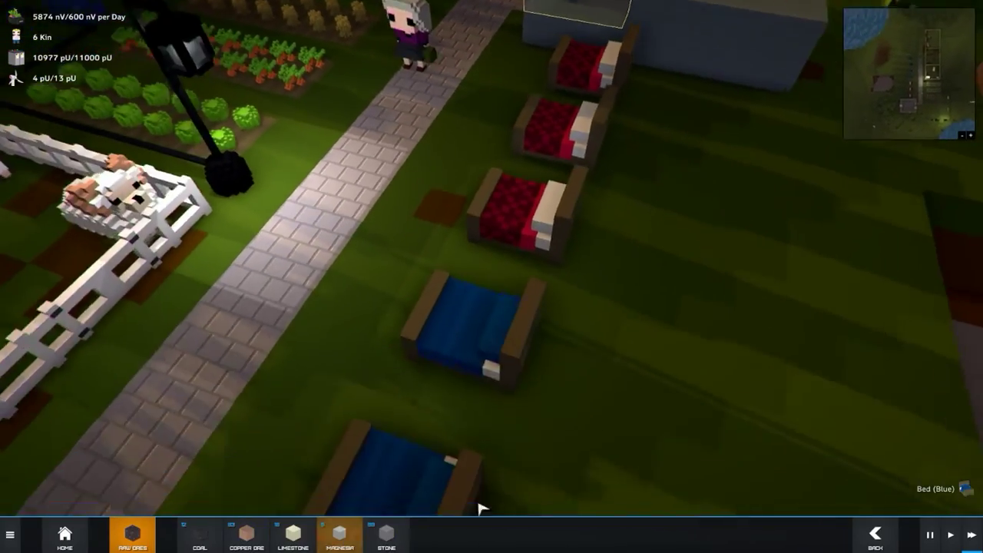
scroll(478, 508, "down", 3)
Mark a stone slab build area beside the row of beds, extended by one row.
left_click(386, 535)
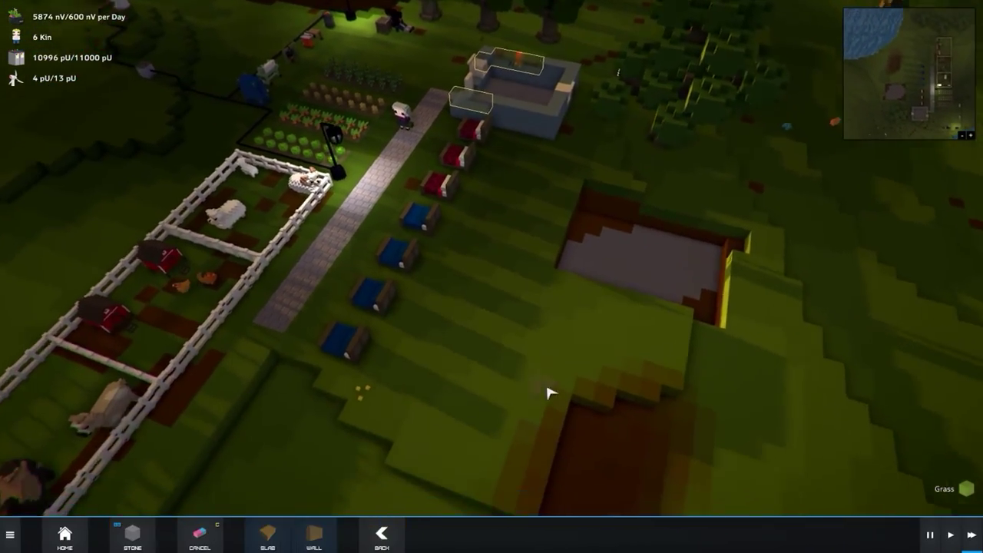
scroll(538, 330, "up", 3)
left_click_drag(476, 315, 495, 338)
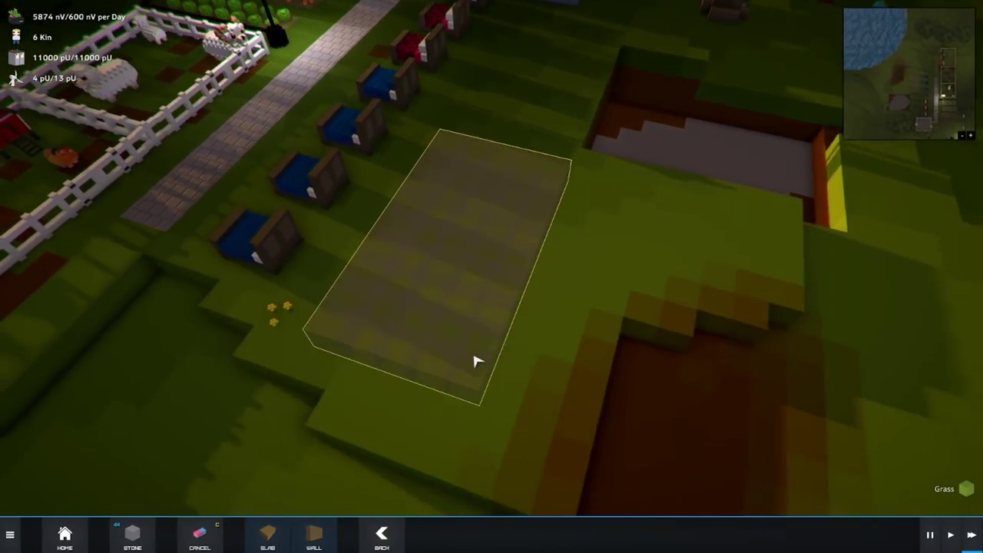
left_click(466, 147)
key("Escape")
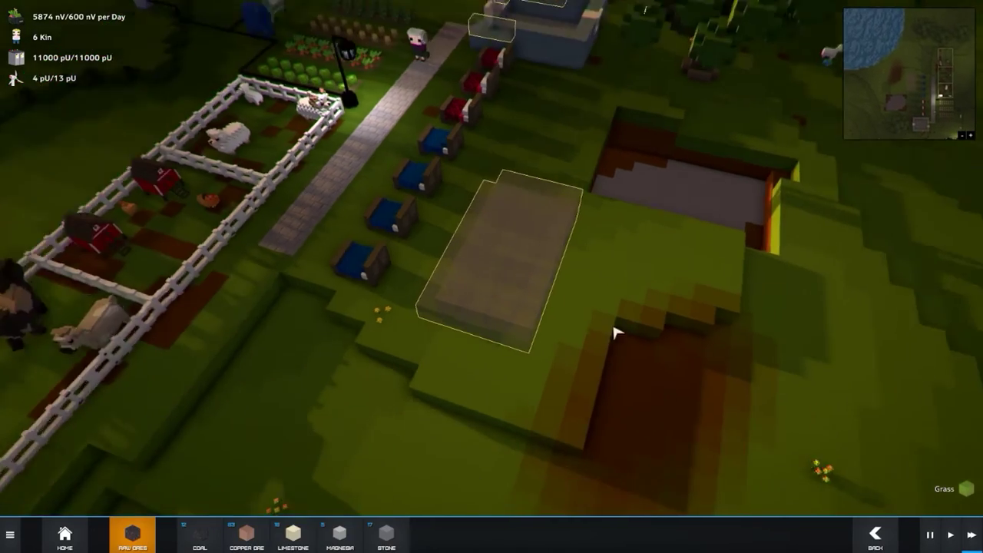
scroll(574, 297, "down", 5)
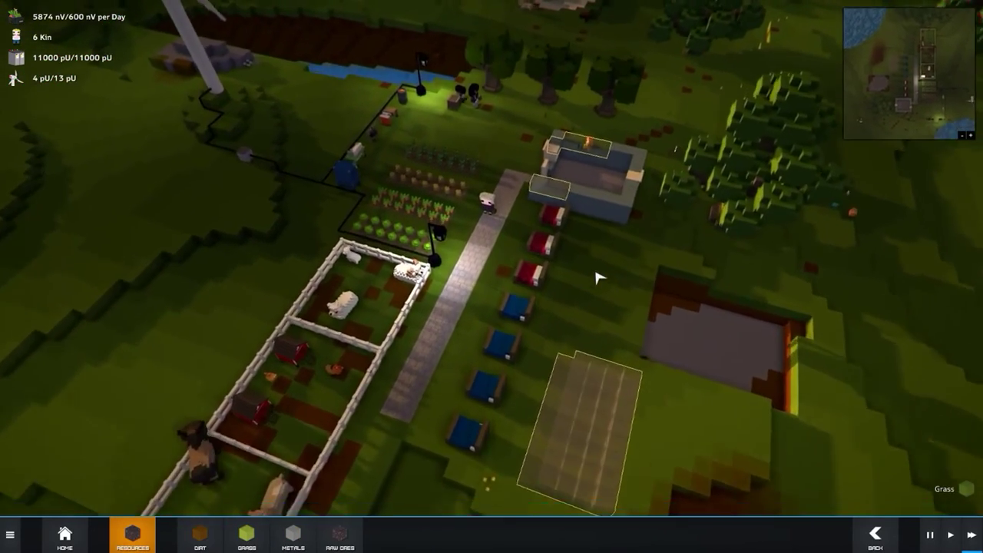
scroll(599, 278, "up", 5)
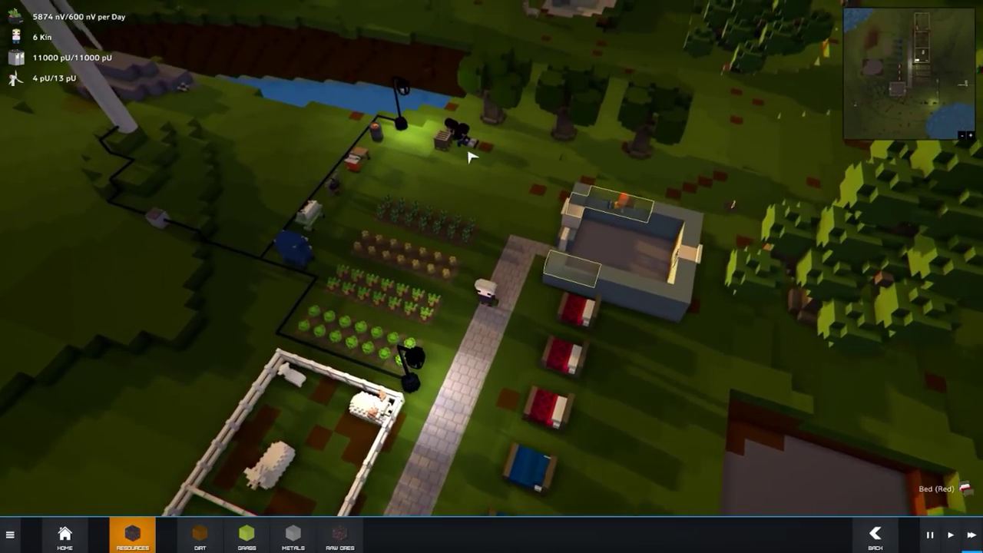
Inspect the colonists by the crate and on the path, panning across the colony.
left_click(485, 202)
scroll(485, 202, "up", 3)
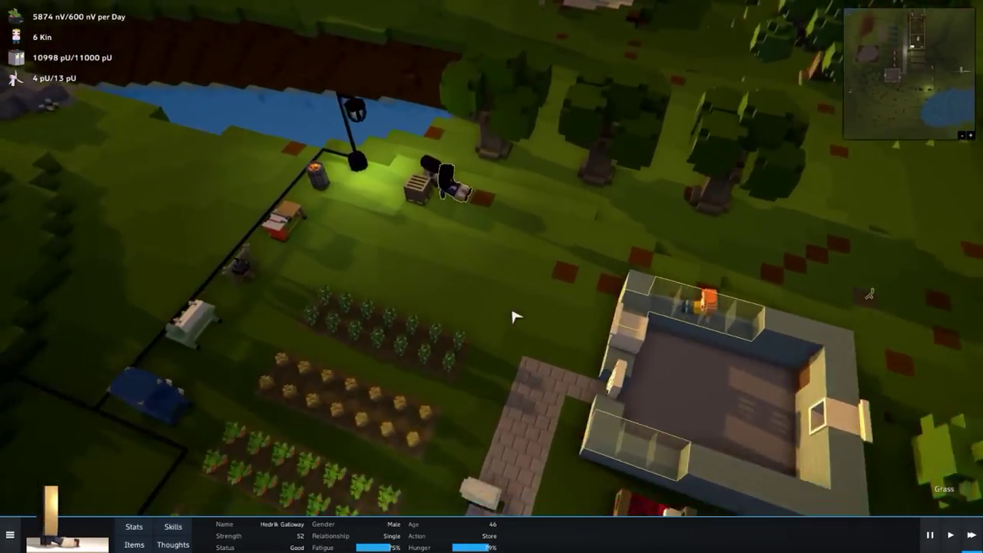
scroll(522, 323, "down", 3)
left_click(486, 307)
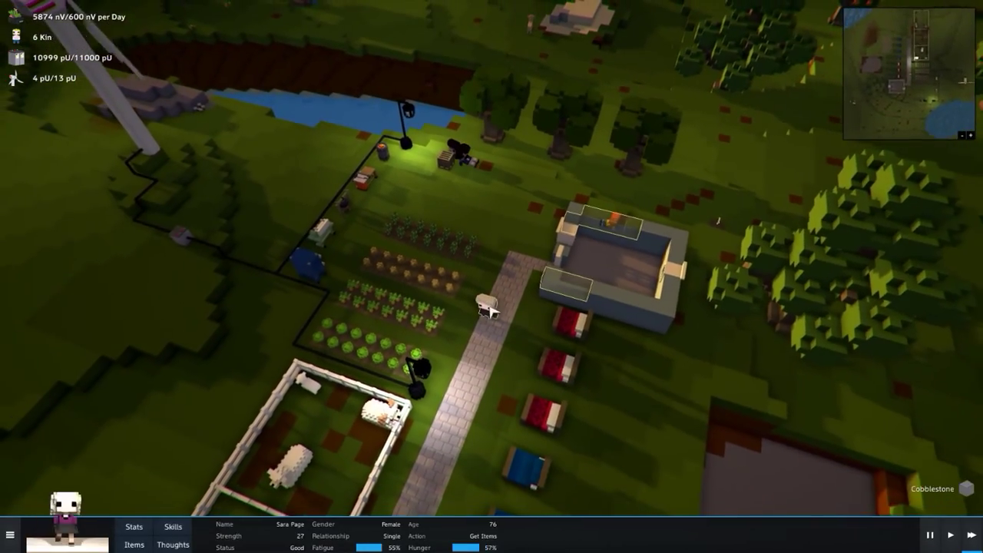
key("Escape")
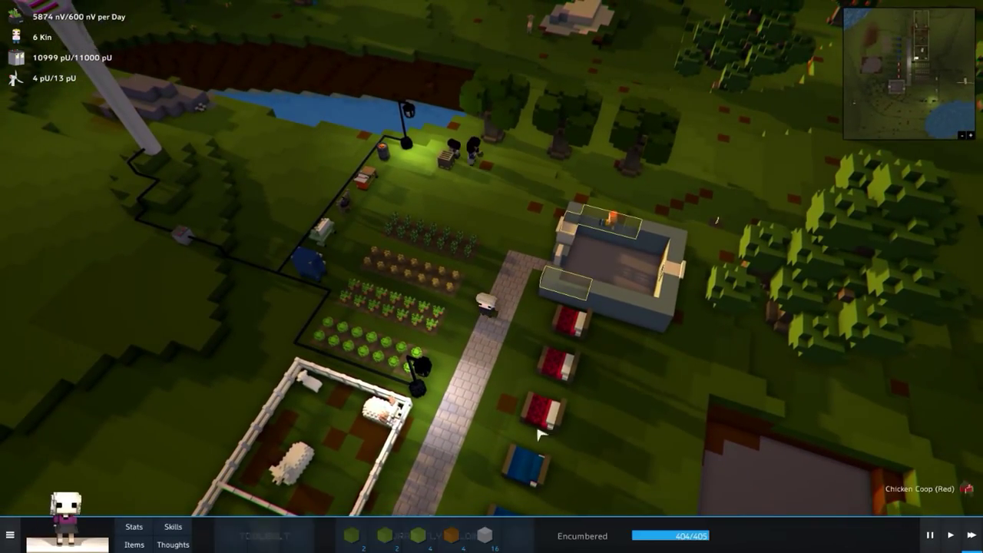
mouse_move(538, 346)
left_mouse_down()
mouse_move(618, 415)
mouse_move(700, 288)
left_mouse_up()
key("Escape")
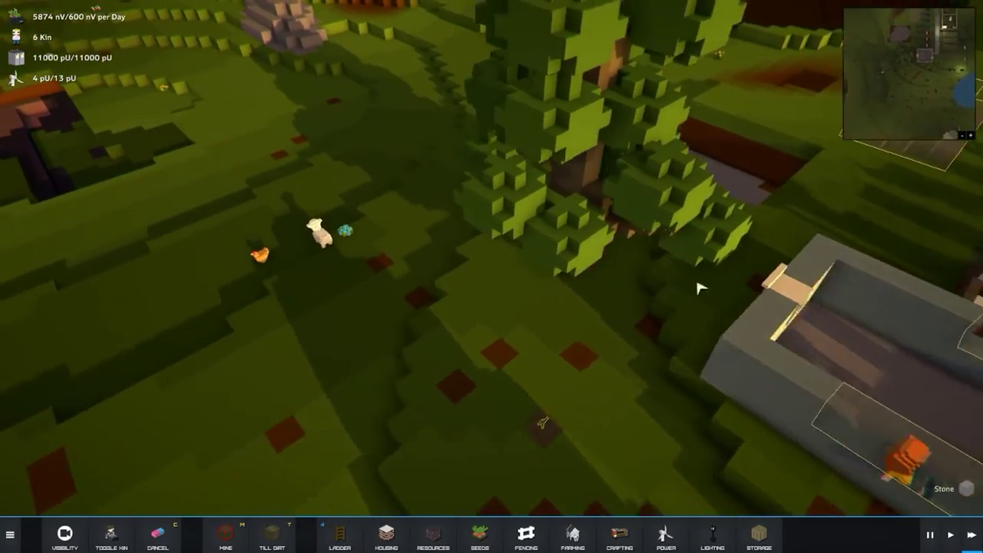
Inspect the oak tree and check two nearby colonists' stats and carried items.
left_click(622, 165)
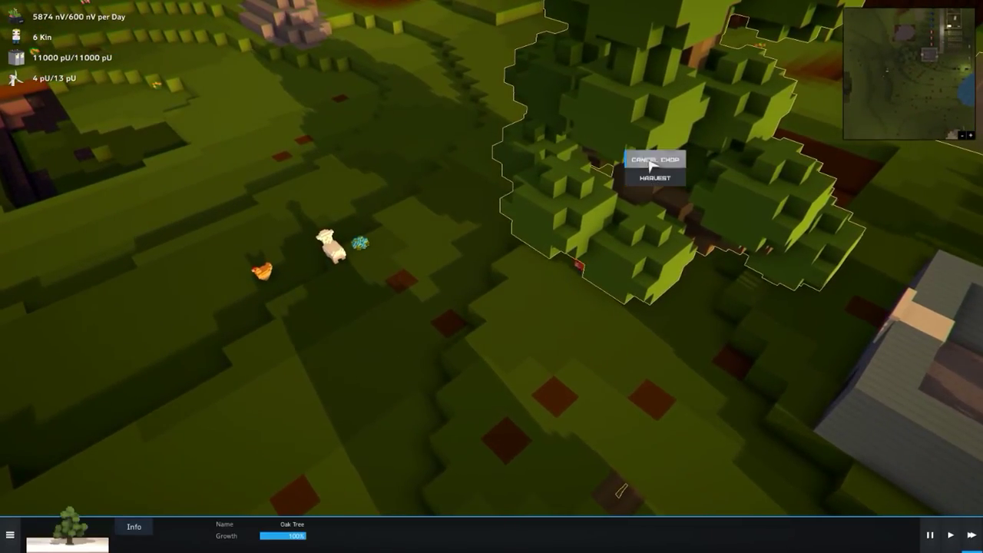
mouse_move(644, 177)
left_mouse_down()
mouse_move(609, 363)
mouse_move(530, 322)
left_mouse_up()
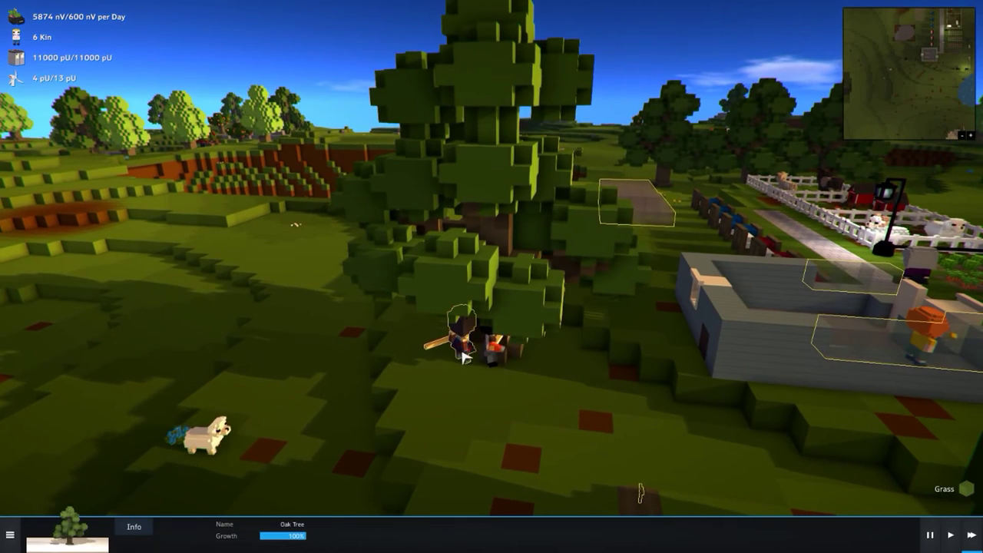
left_click(465, 353)
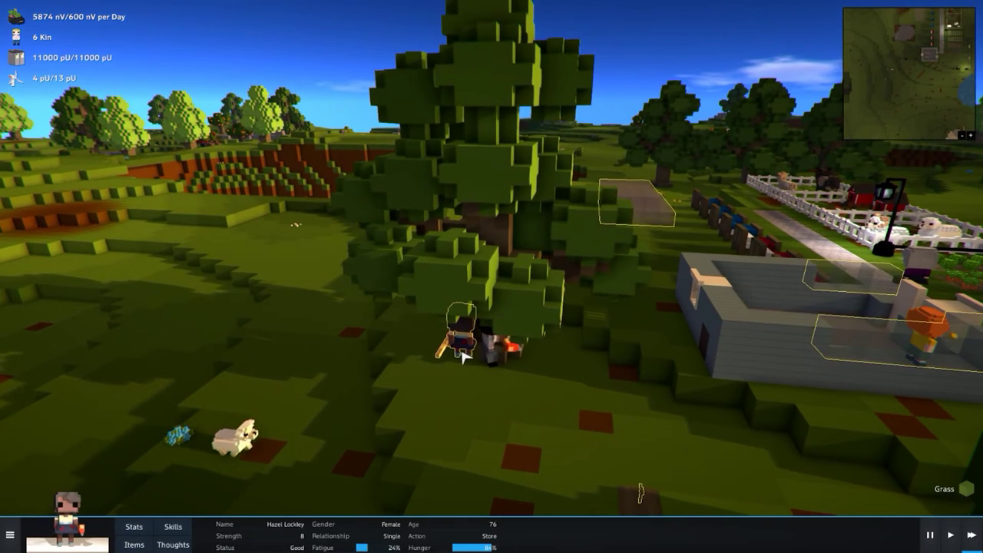
left_click(135, 544)
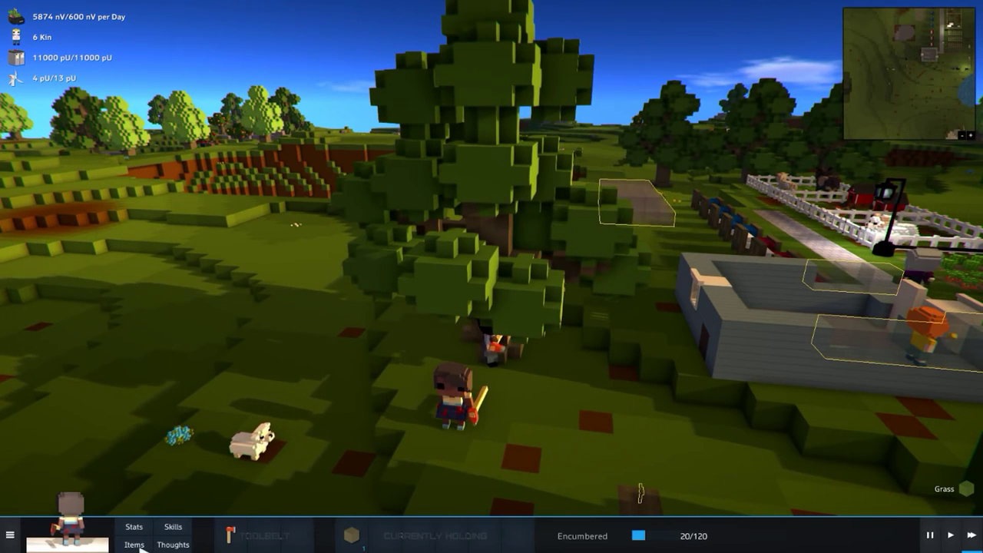
left_click(484, 353)
left_click(135, 545)
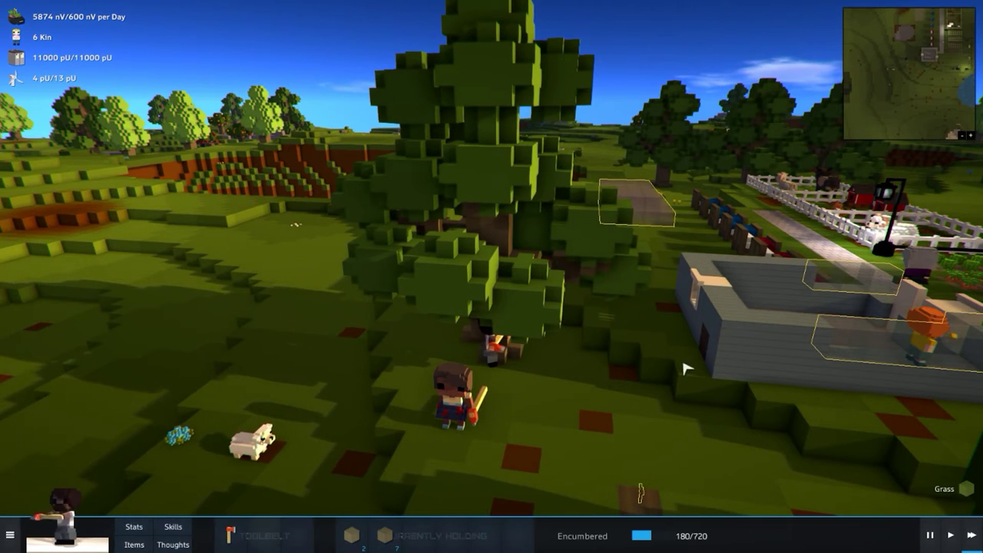
Cycle through colonist stats, ending on the Kin heading to the crate.
left_click(484, 349)
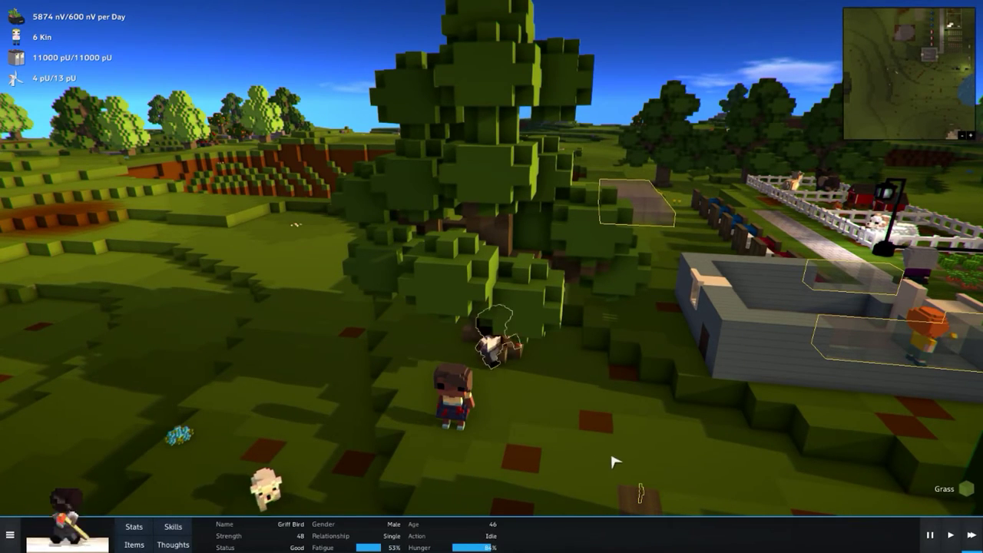
left_click(693, 441)
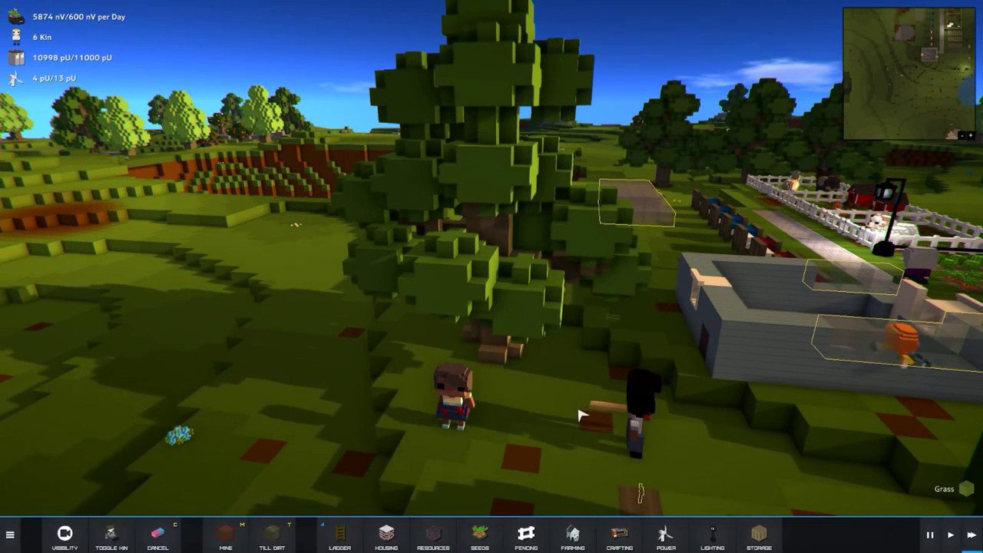
left_click(642, 434)
left_click(576, 434)
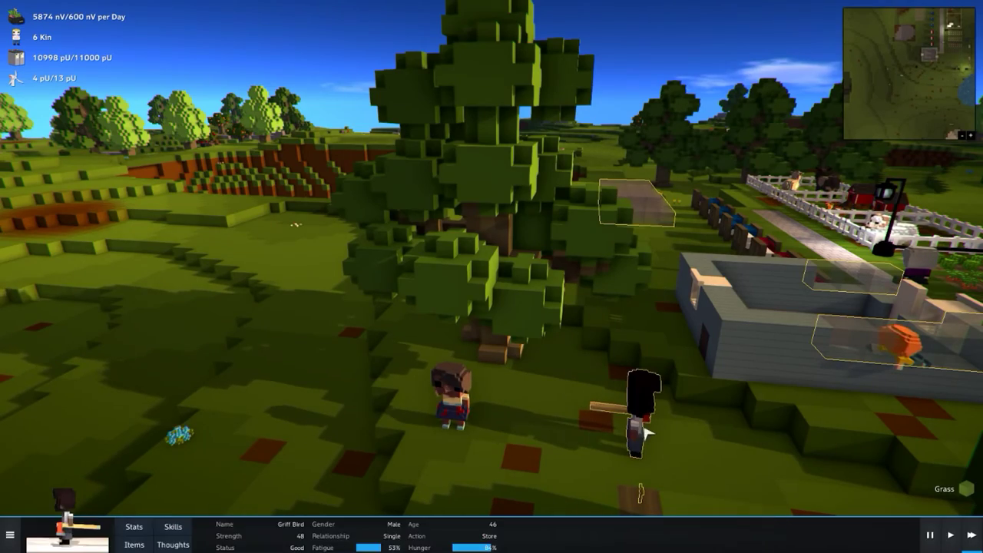
left_click(457, 419)
left_click(637, 407)
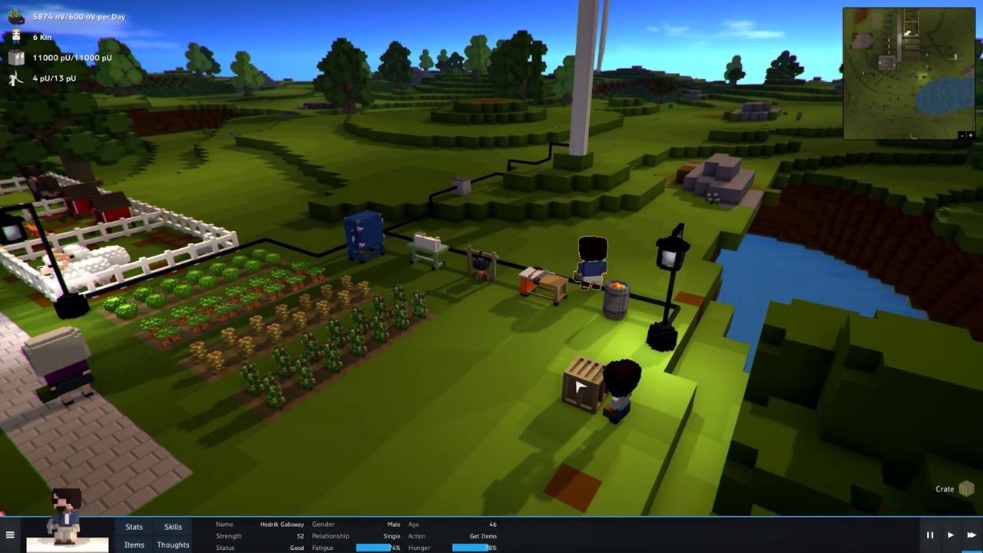
left_click(432, 481)
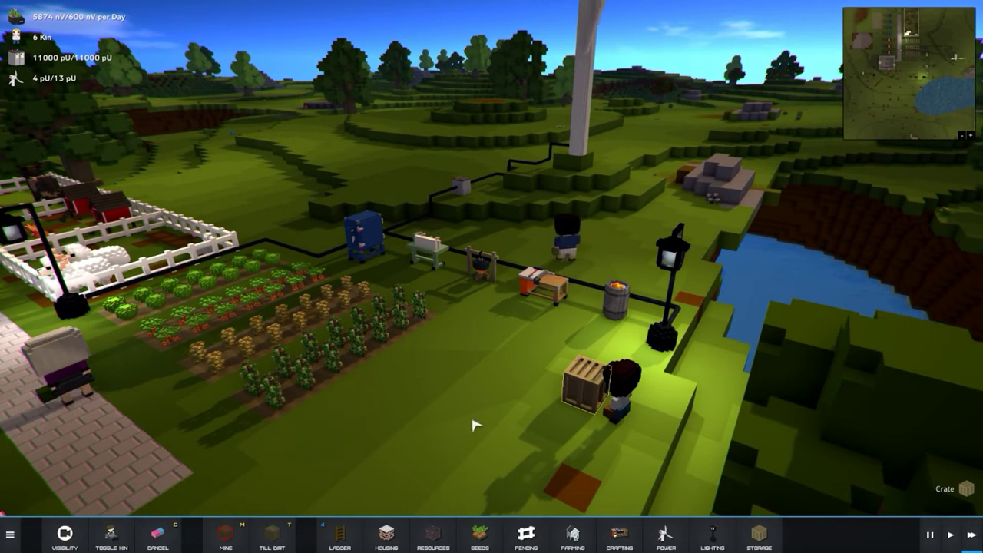
left_click(585, 388)
scroll(491, 307, "down", 3)
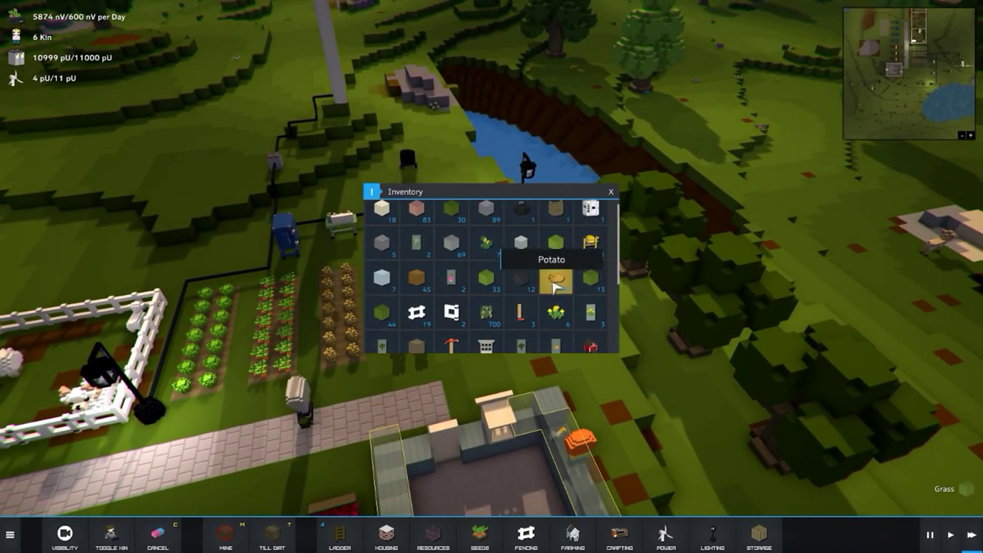
scroll(557, 286, "down", 2)
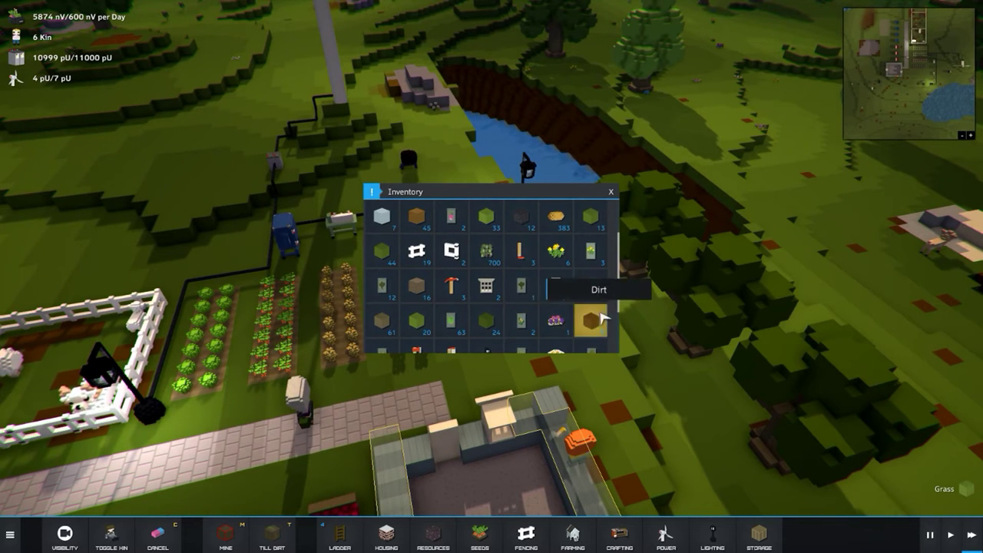
left_click(611, 192)
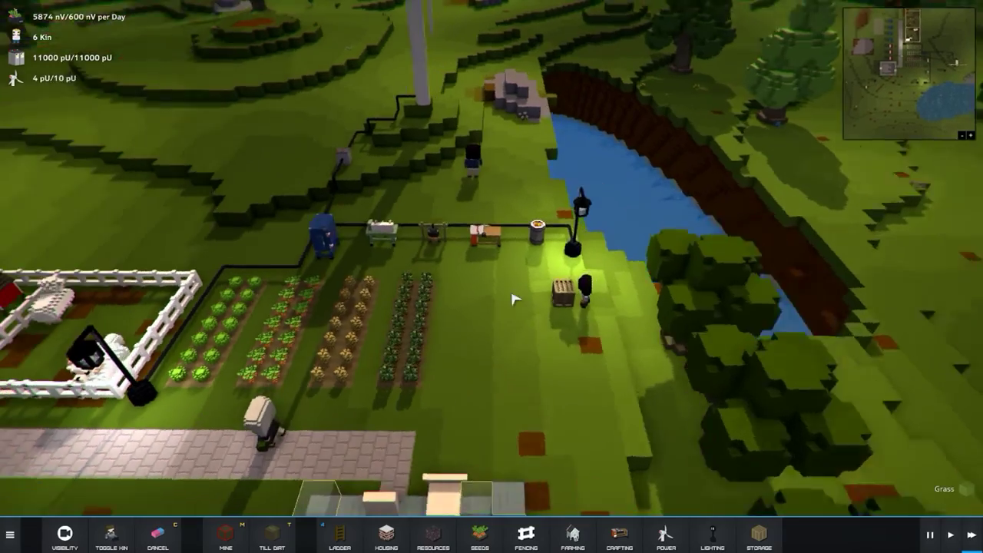
scroll(561, 302, "up", 5)
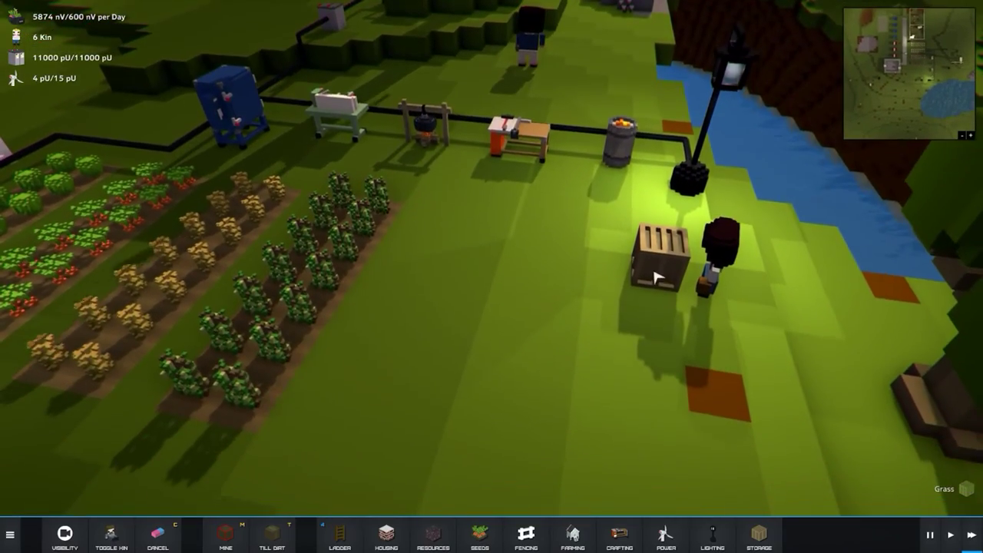
key("i")
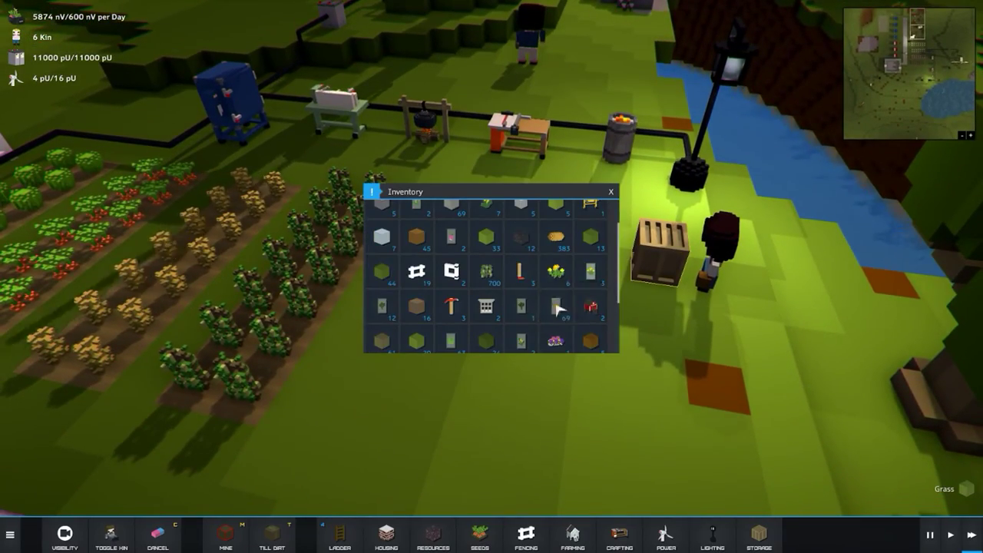
scroll(622, 275, "down", 5)
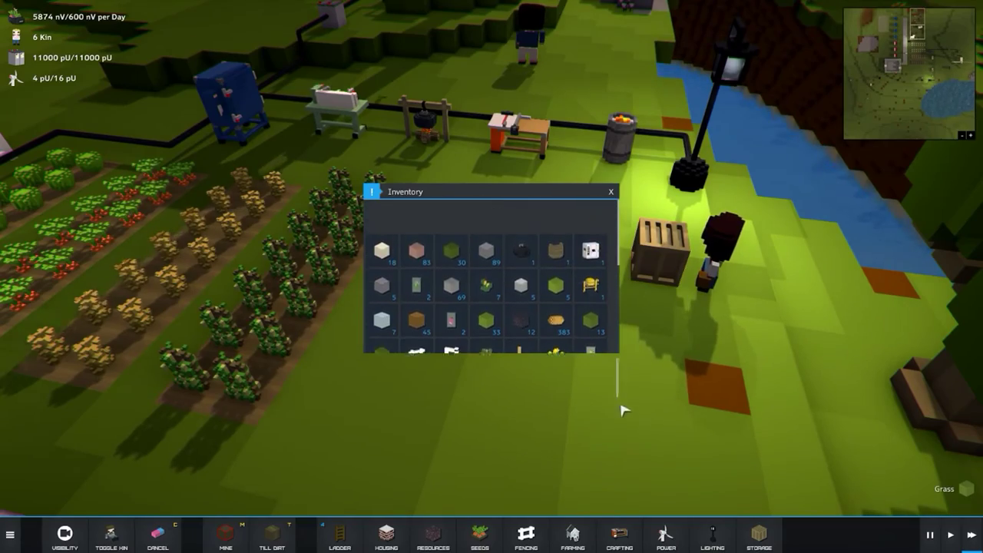
Close the crate contents and mark a Till Dirt patch on the hillside by the windmill.
left_click(612, 189)
scroll(599, 307, "down", 8)
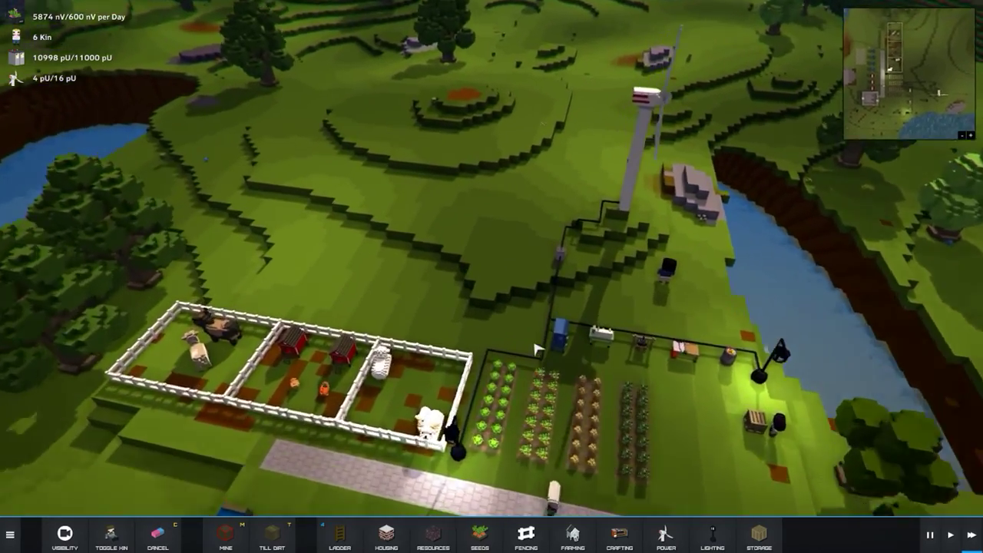
scroll(538, 350, "up", 6)
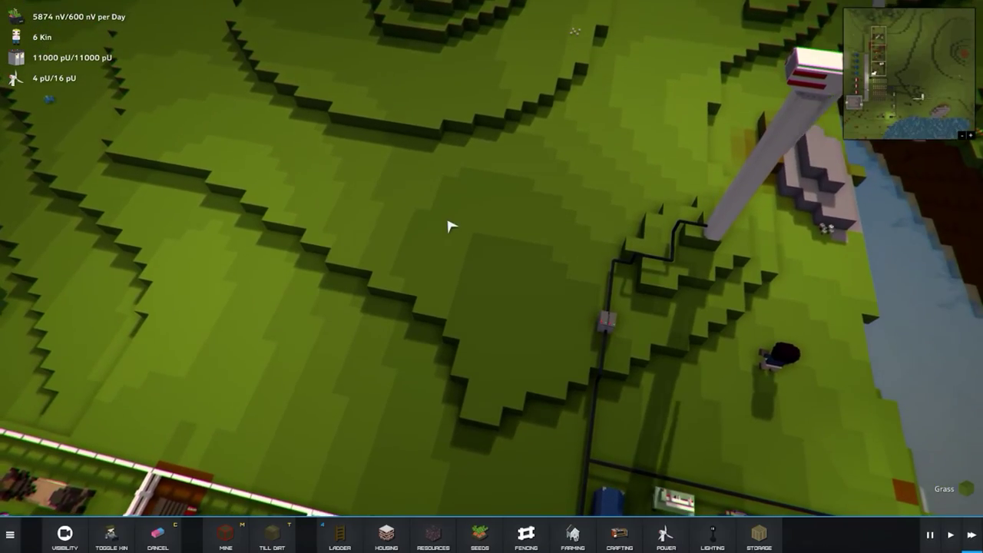
key("t")
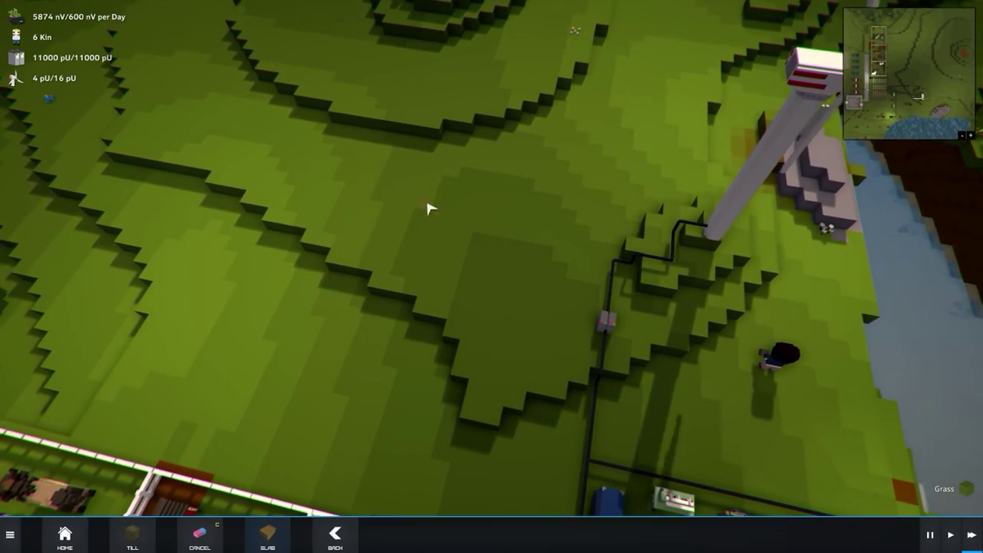
right_click(516, 213)
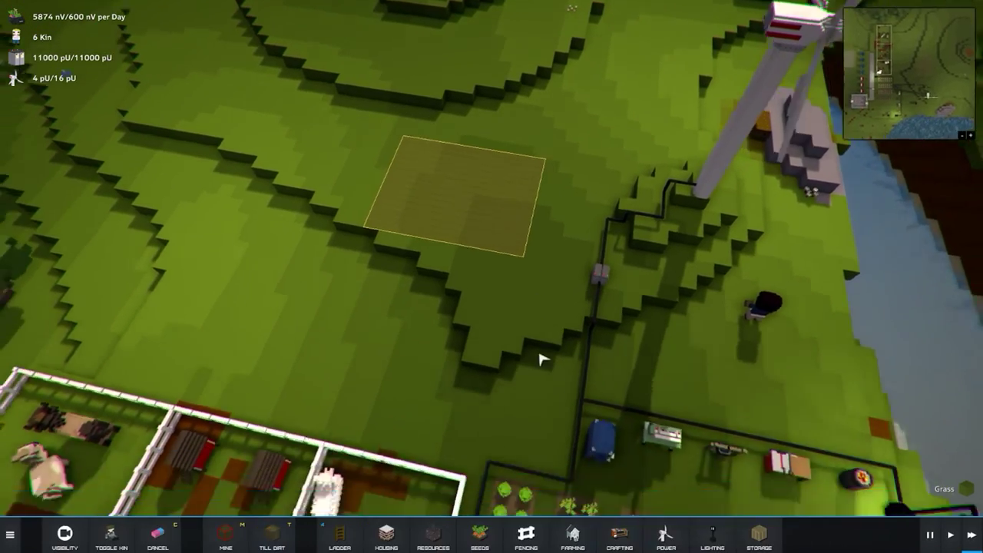
scroll(537, 322, "down", 8)
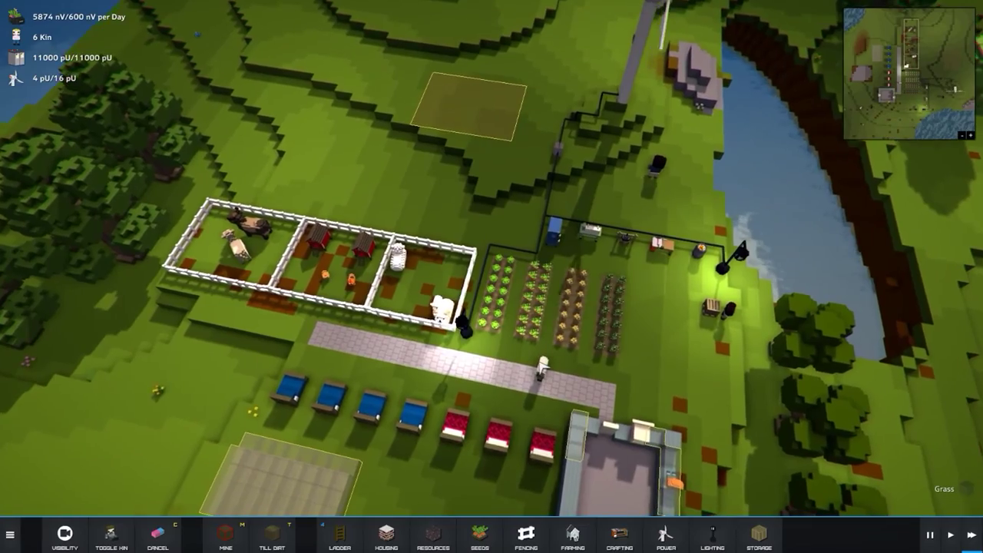
left_click_drag(524, 372, 537, 323)
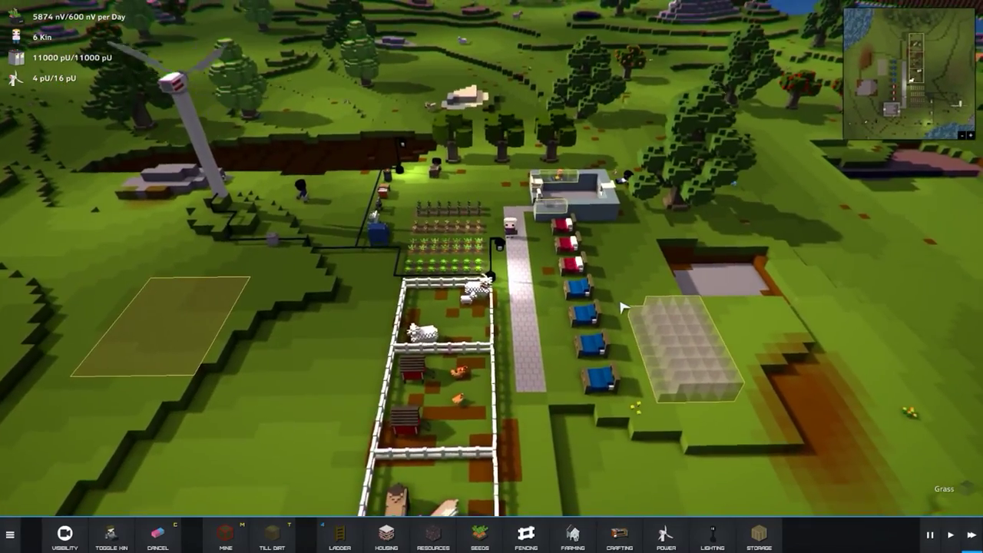
scroll(605, 325, "up", 5)
scroll(604, 325, "up", 4)
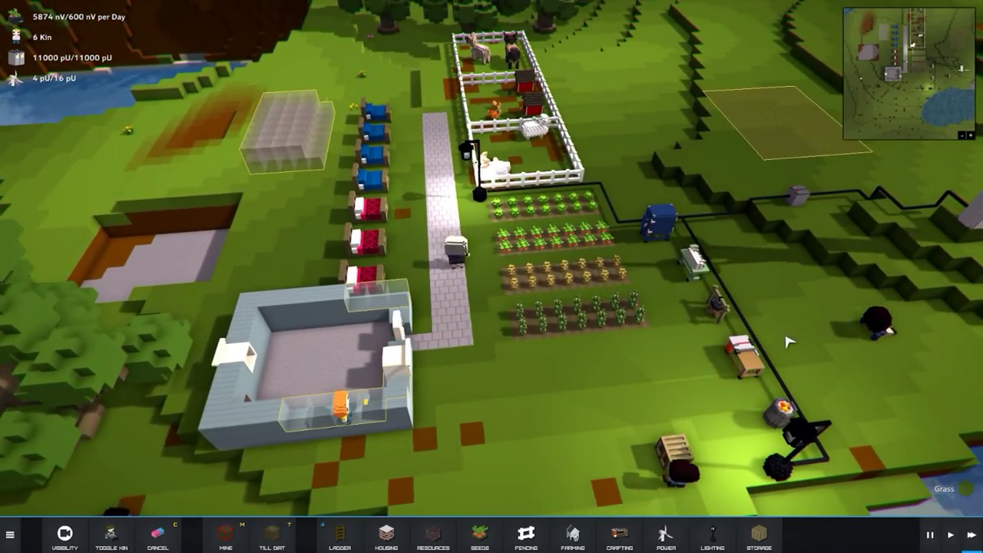
left_click(455, 249)
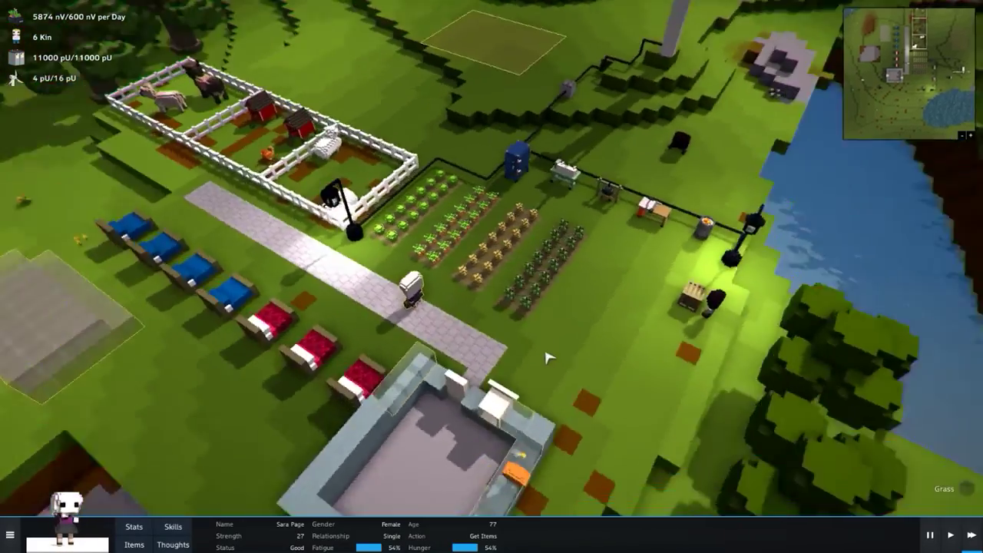
key("q")
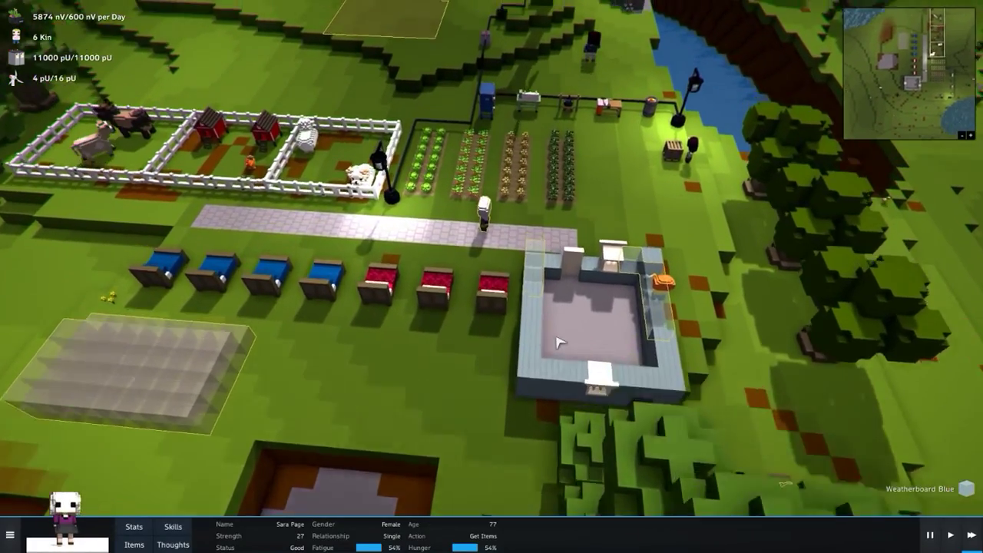
scroll(559, 342, "up", 3)
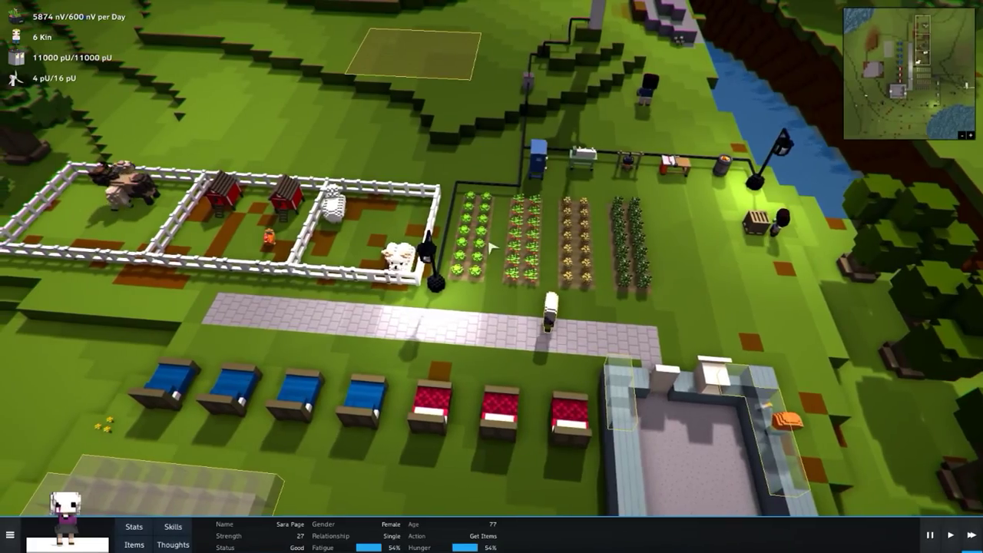
scroll(568, 253, "up", 3)
key("q")
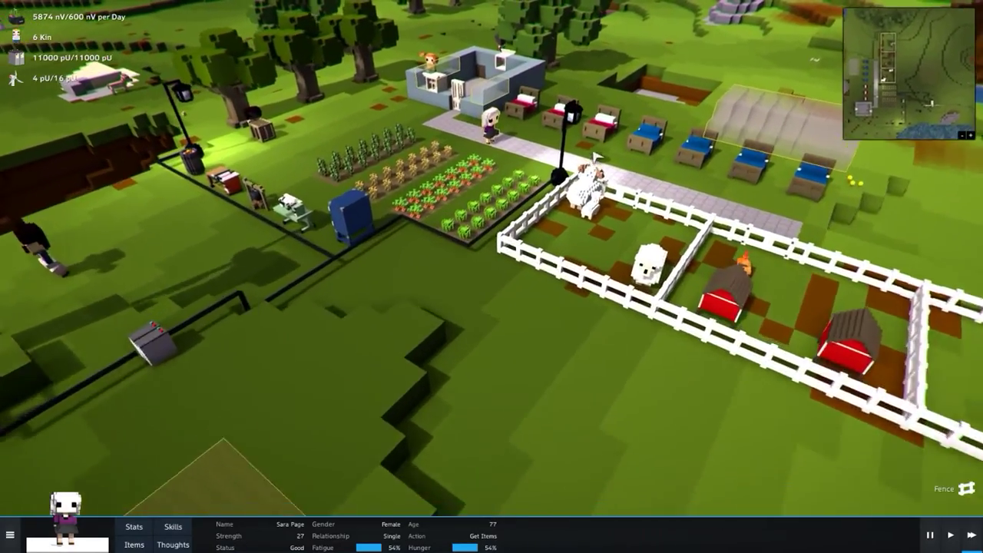
scroll(499, 209, "up", 3)
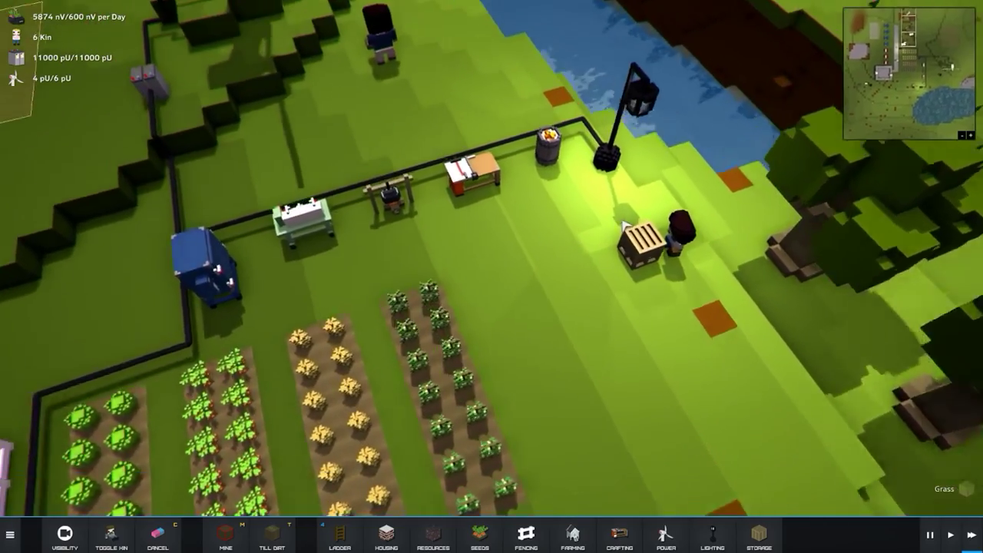
key("i")
key("s")
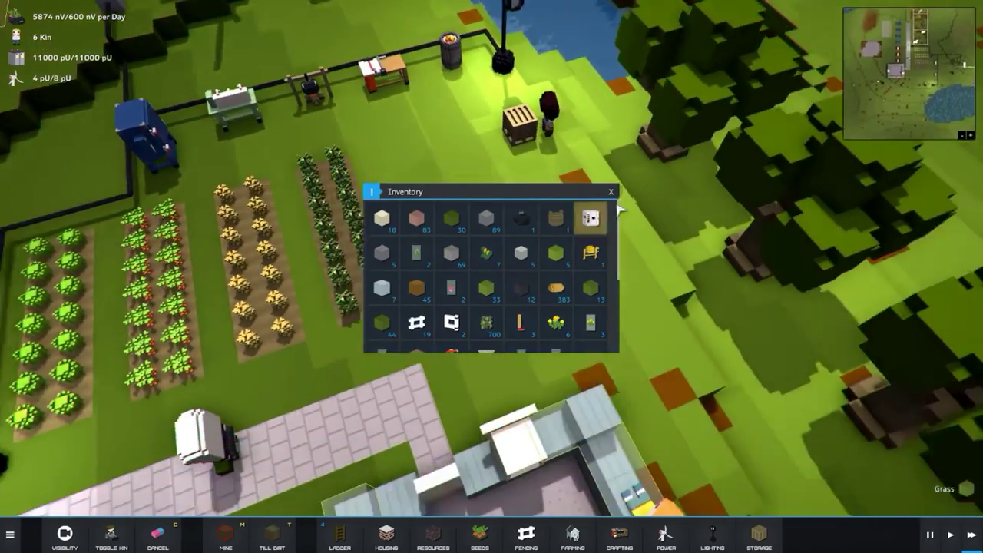
key("i")
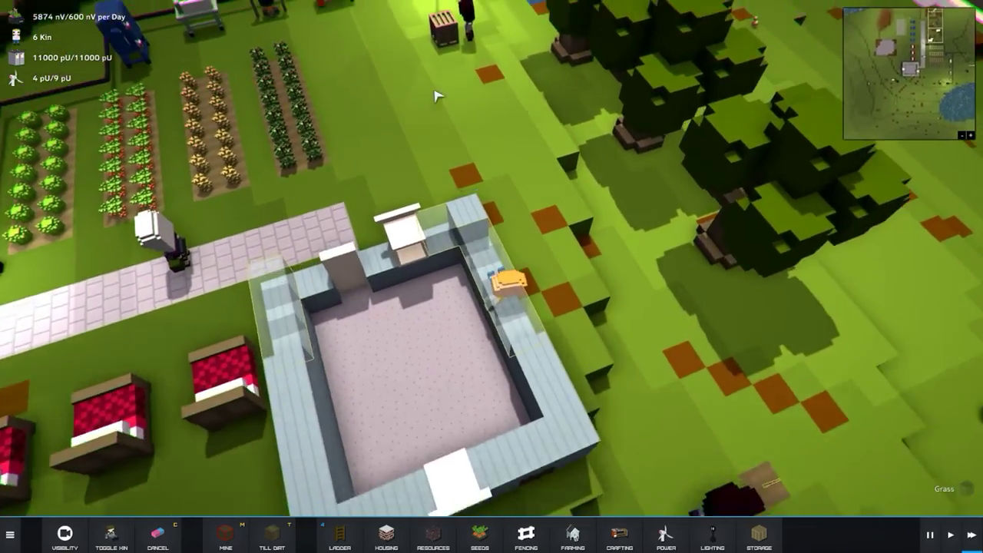
key("w")
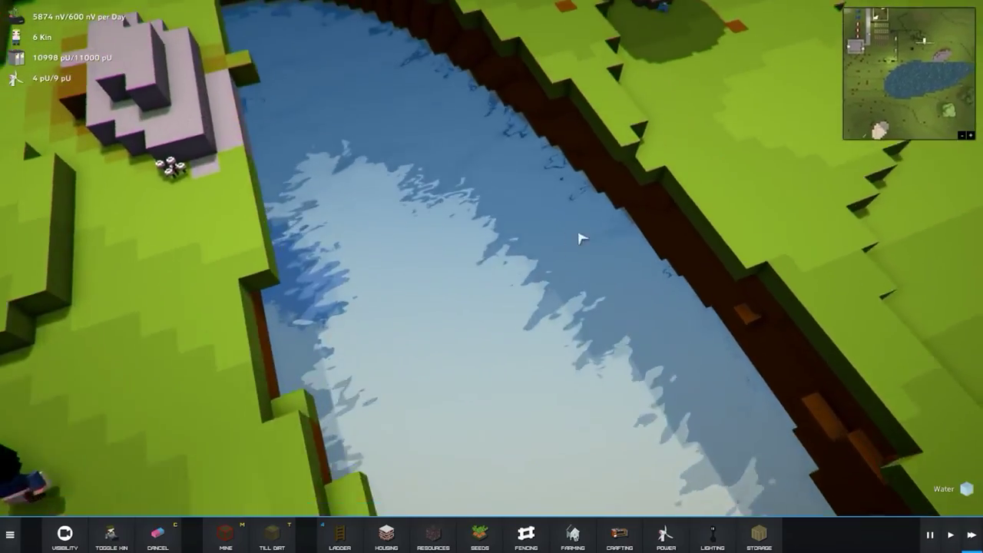
key("a")
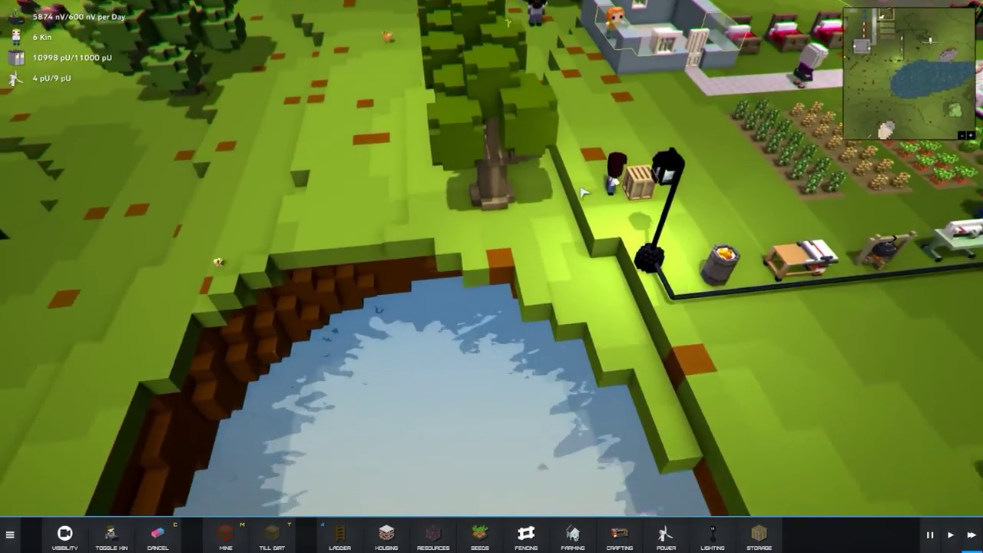
key("i")
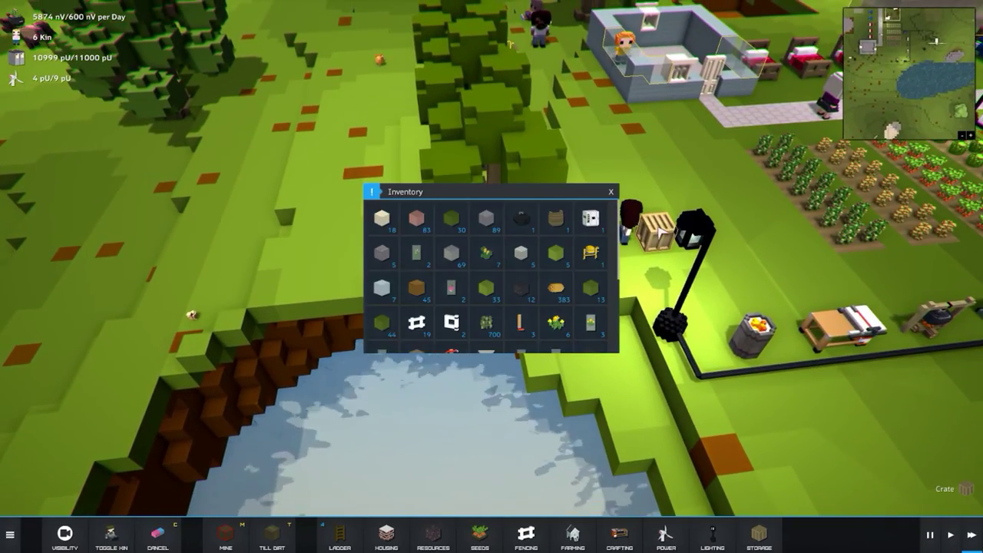
left_click(612, 194)
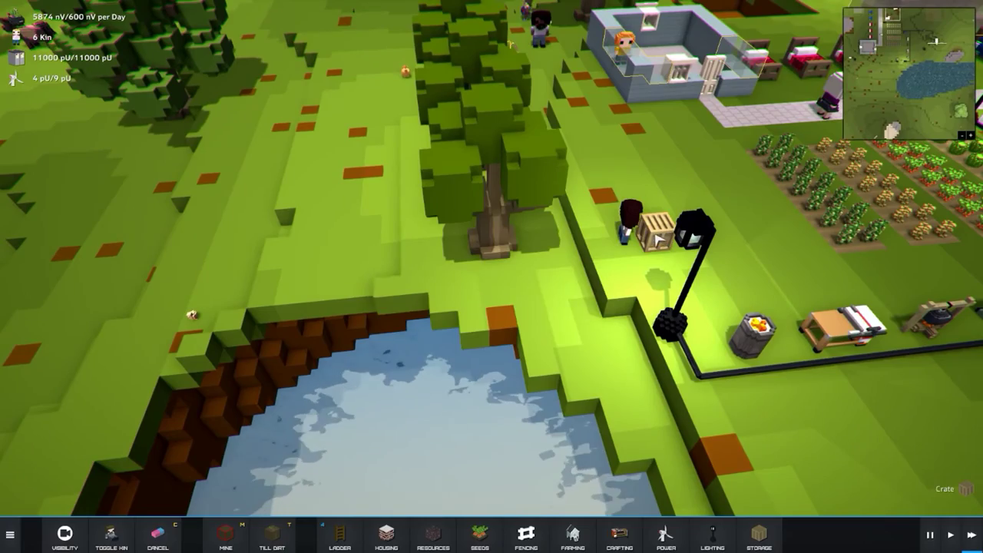
key("i")
key("i")
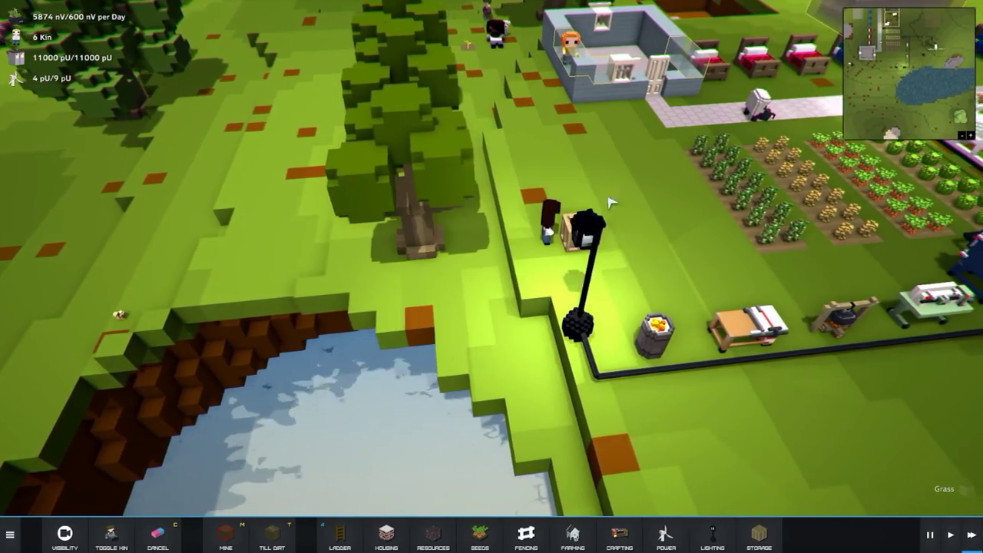
key("d")
key("e")
scroll(681, 232, "up", 3)
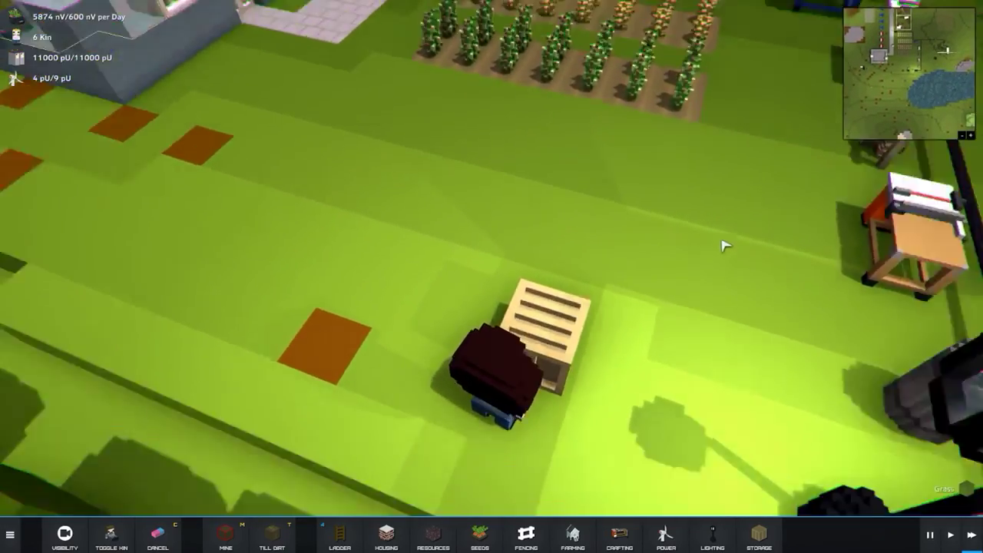
scroll(721, 247, "down", 3)
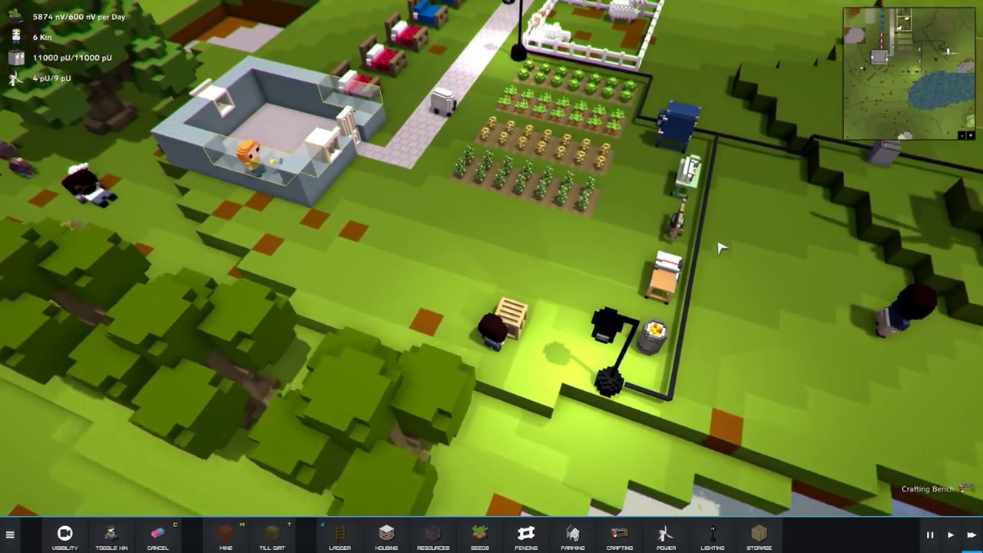
key("w")
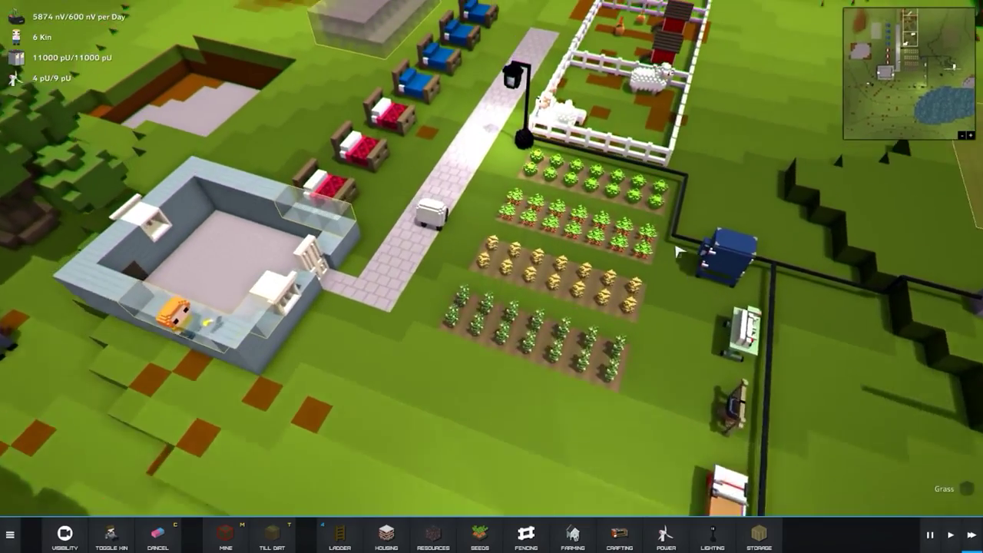
scroll(503, 246, "up", 3)
key("d")
key("s")
scroll(634, 176, "up", 3)
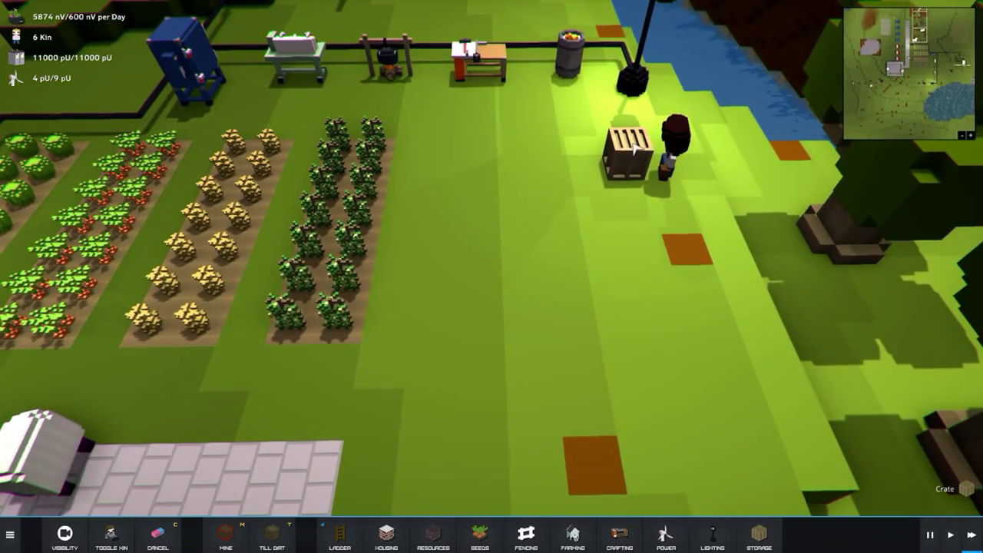
key("i")
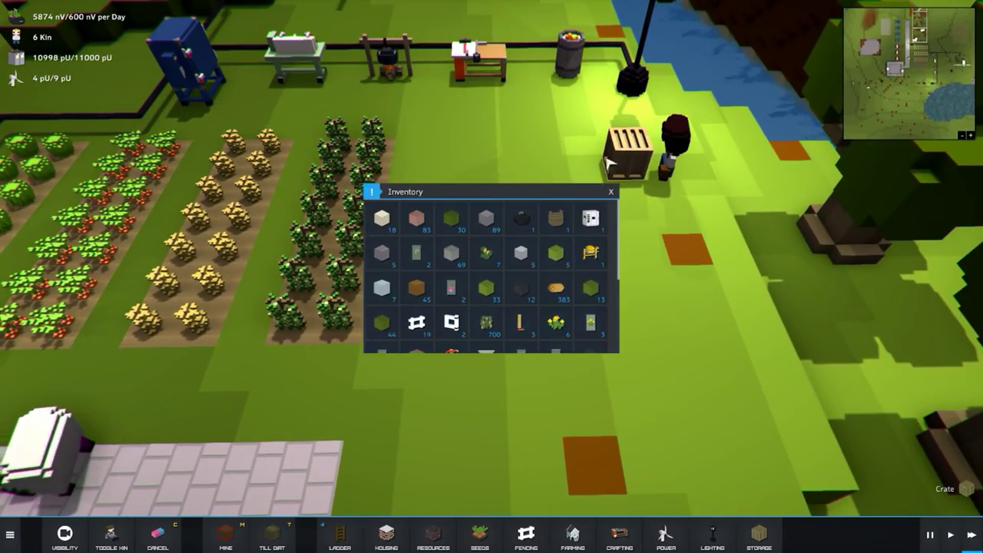
left_click(612, 191)
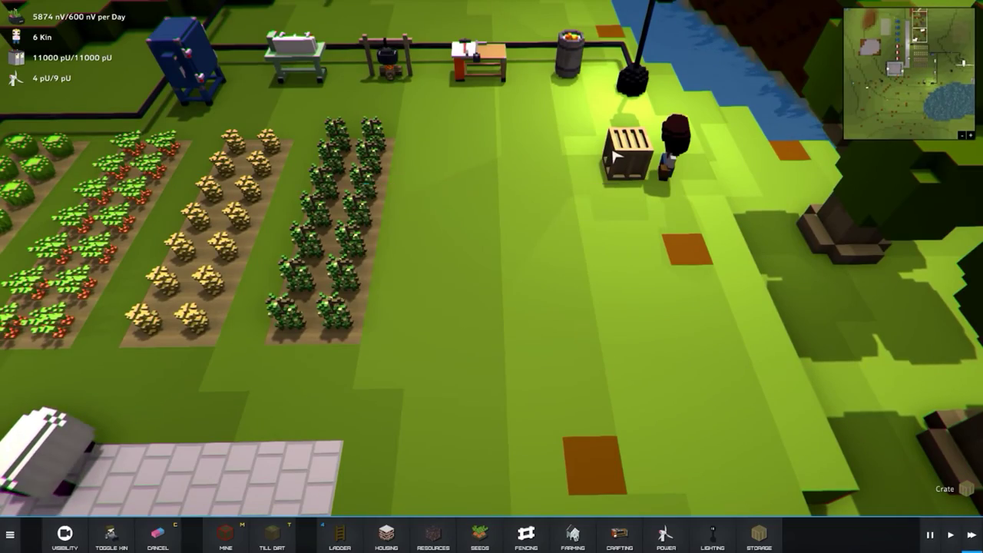
left_click(616, 158)
key("Escape")
scroll(584, 241, "down", 5)
scroll(584, 241, "down", 3)
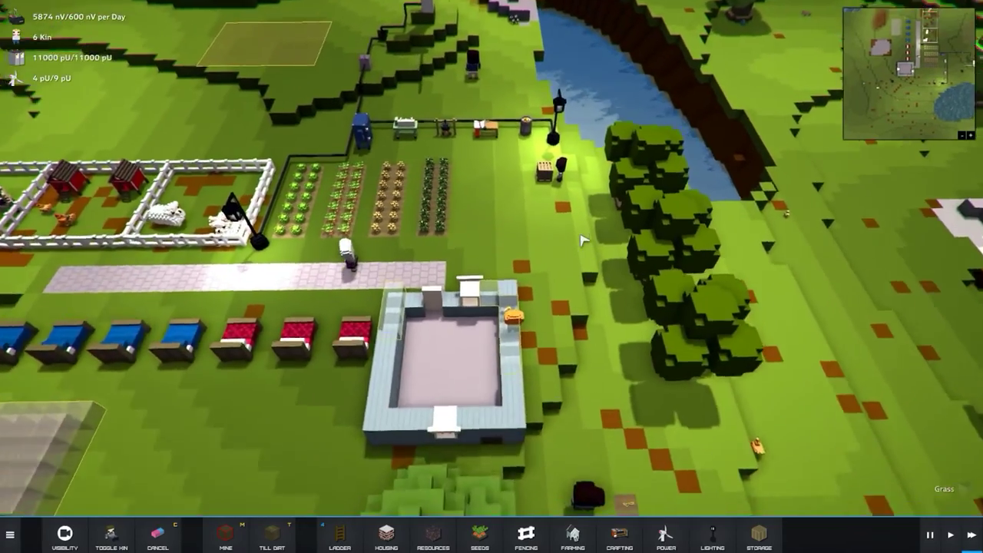
scroll(583, 241, "up", 4)
scroll(537, 253, "up", 3)
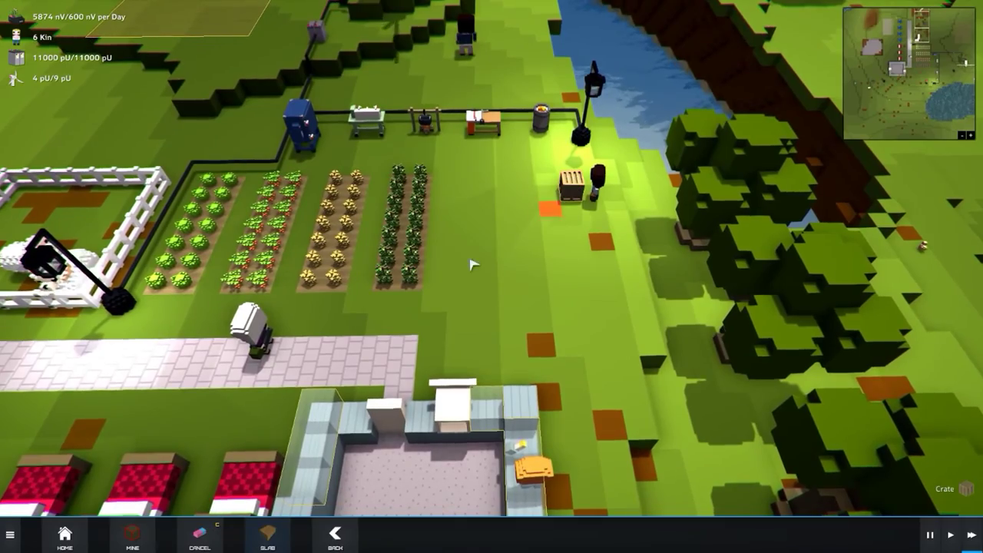
left_click(530, 272)
scroll(537, 269, "up", 5)
scroll(537, 269, "down", 5)
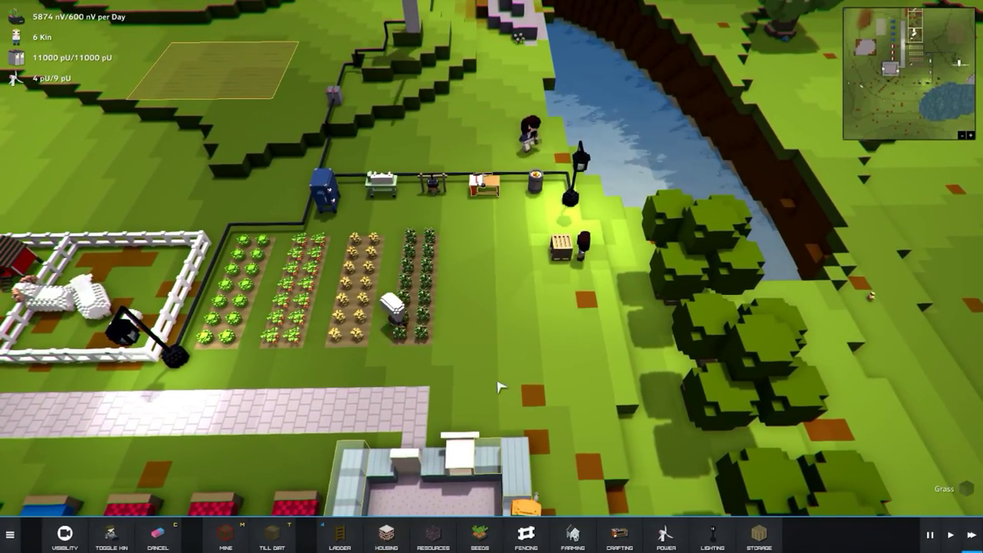
key("h")
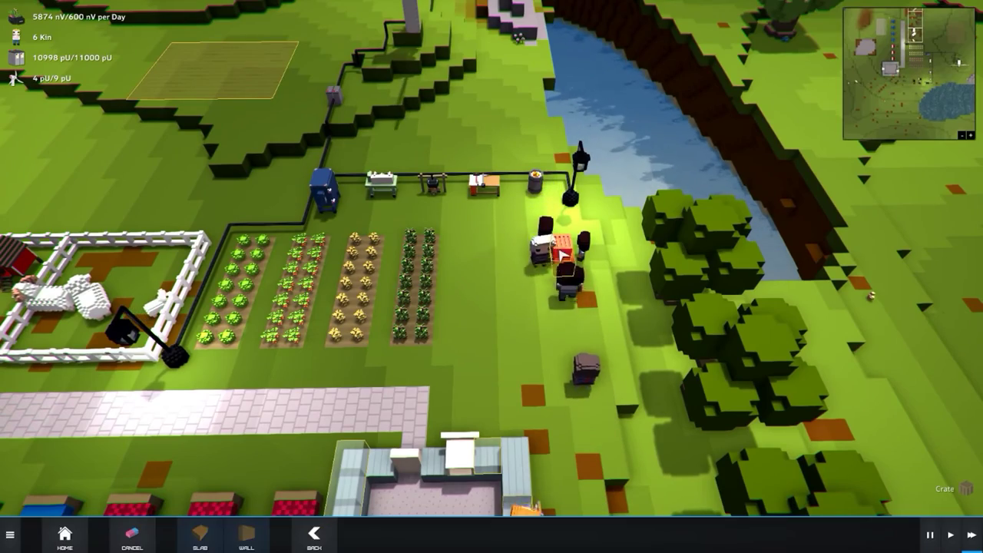
key("Escape")
scroll(538, 268, "up", 5)
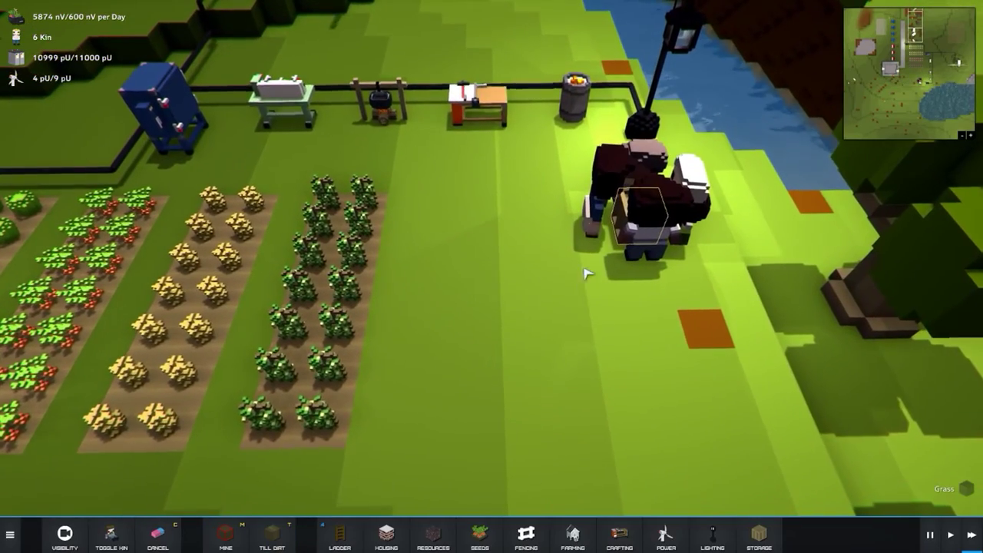
left_click(609, 182)
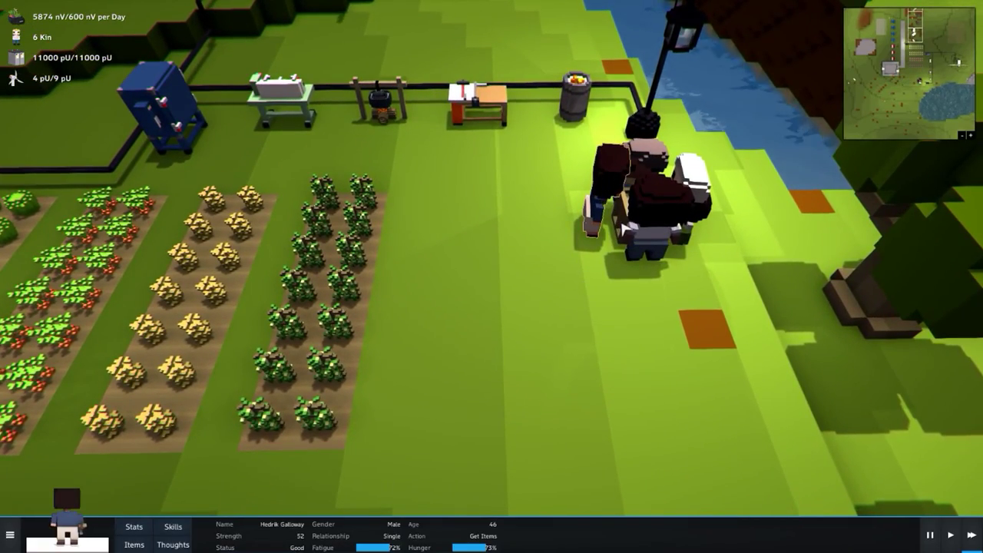
left_click_drag(521, 285, 483, 402)
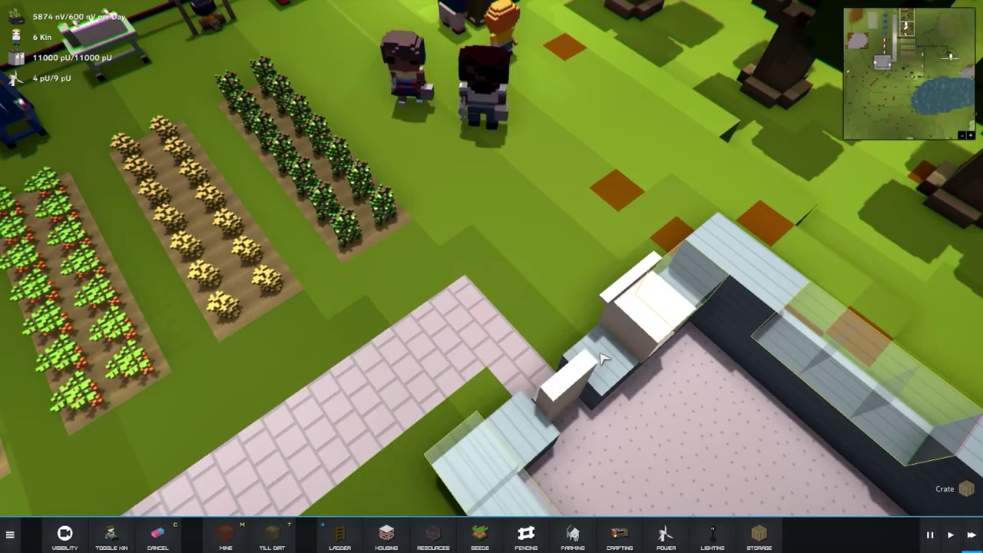
scroll(610, 327, "down", 3)
scroll(492, 307, "up", 3)
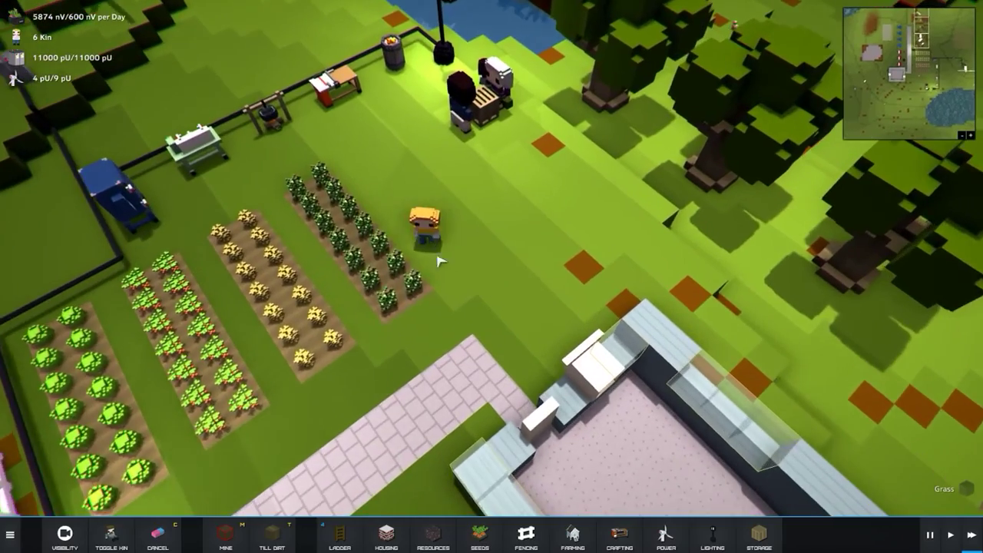
left_click(415, 303)
scroll(452, 402, "down", 5)
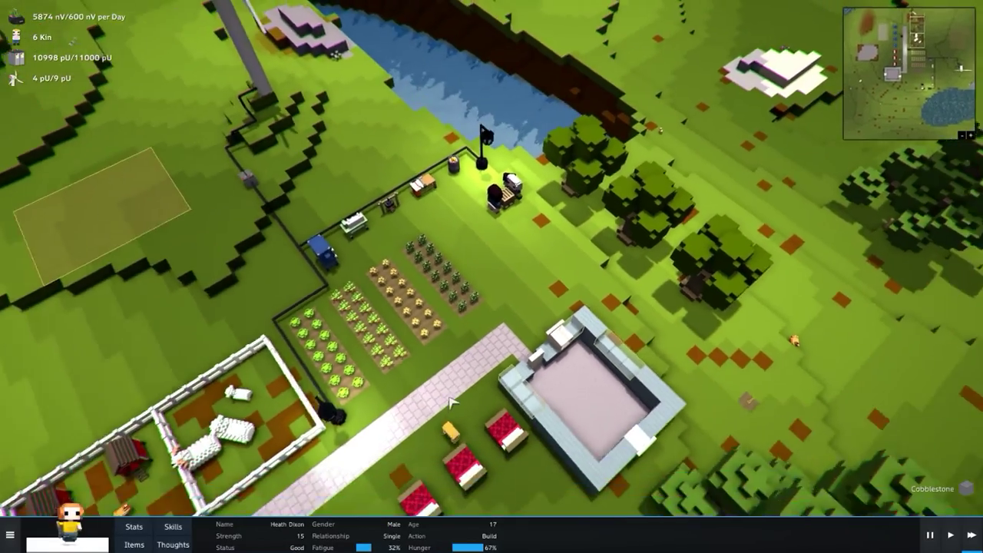
scroll(461, 346, "down", 3)
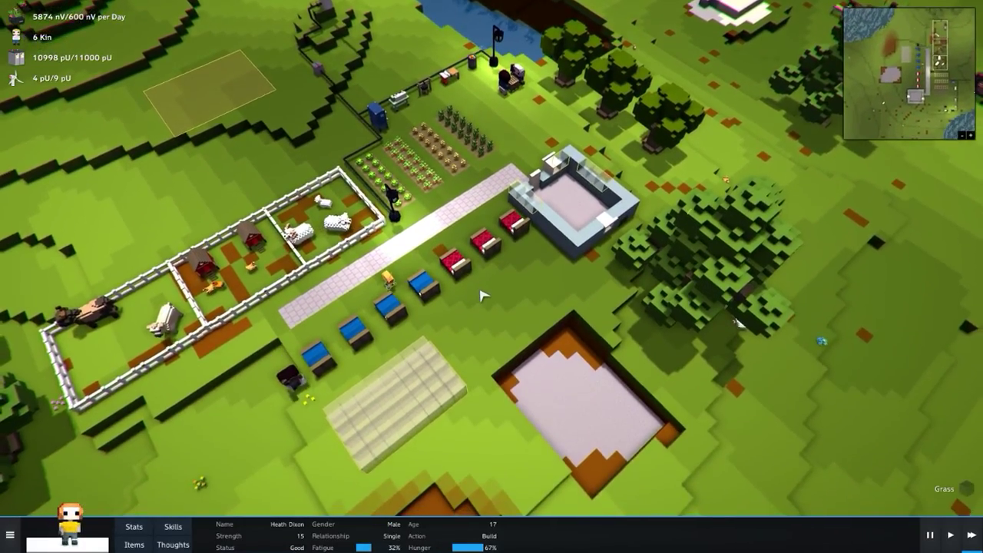
scroll(483, 296, "up", 2)
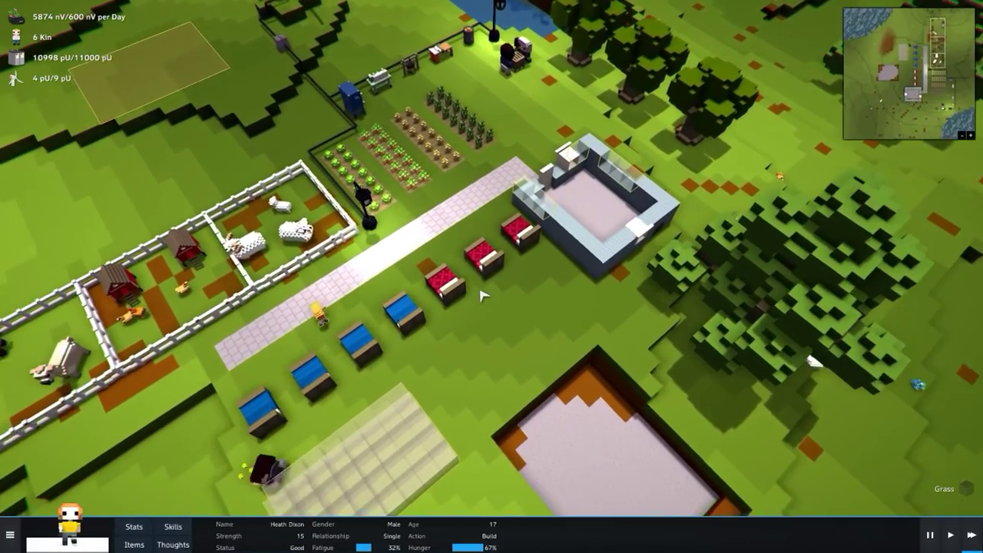
left_click(499, 190)
scroll(499, 190, "up", 4)
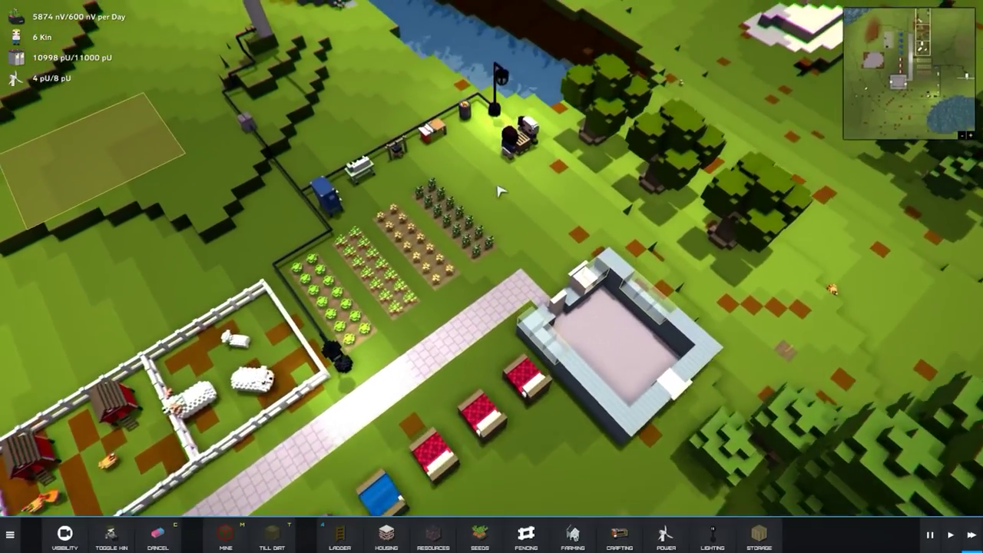
scroll(499, 190, "up", 3)
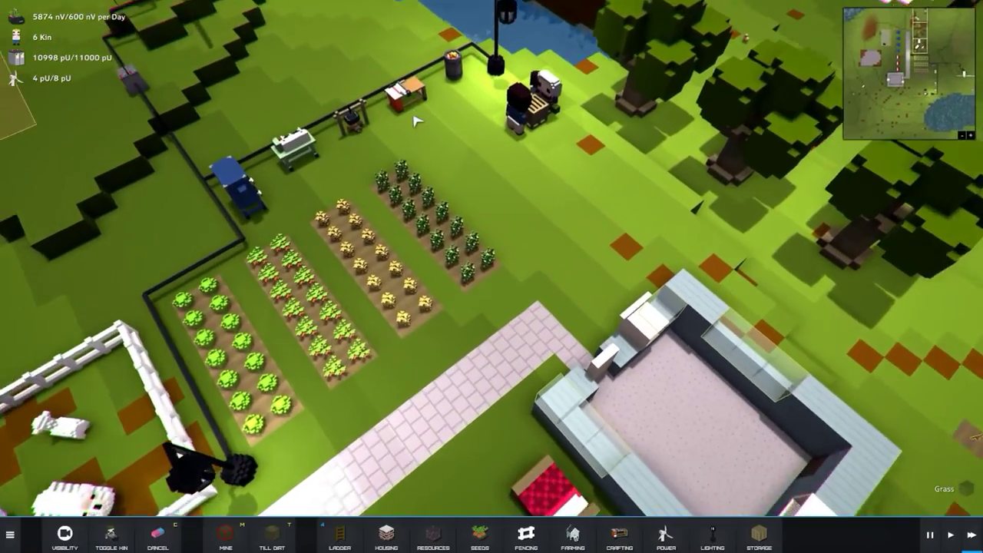
left_click(619, 534)
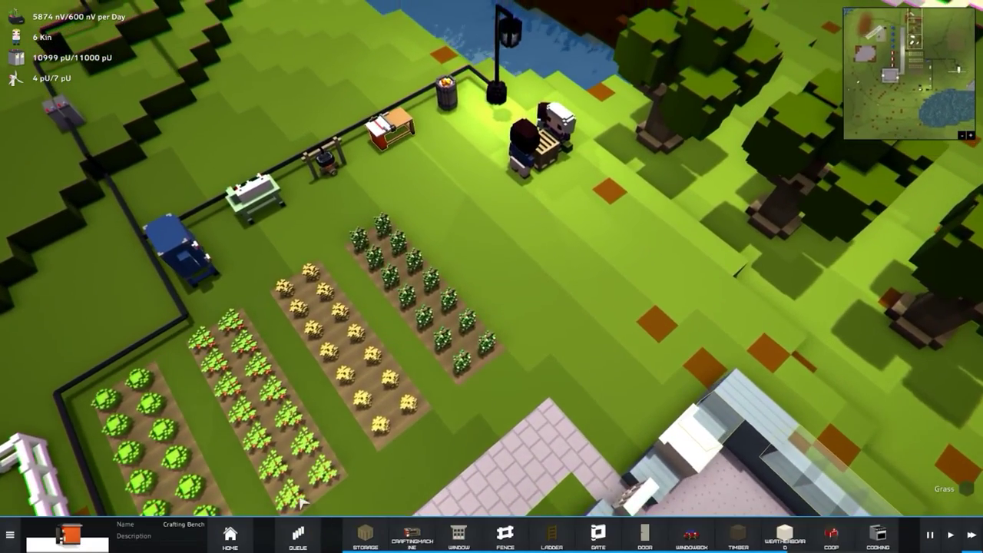
left_click(305, 535)
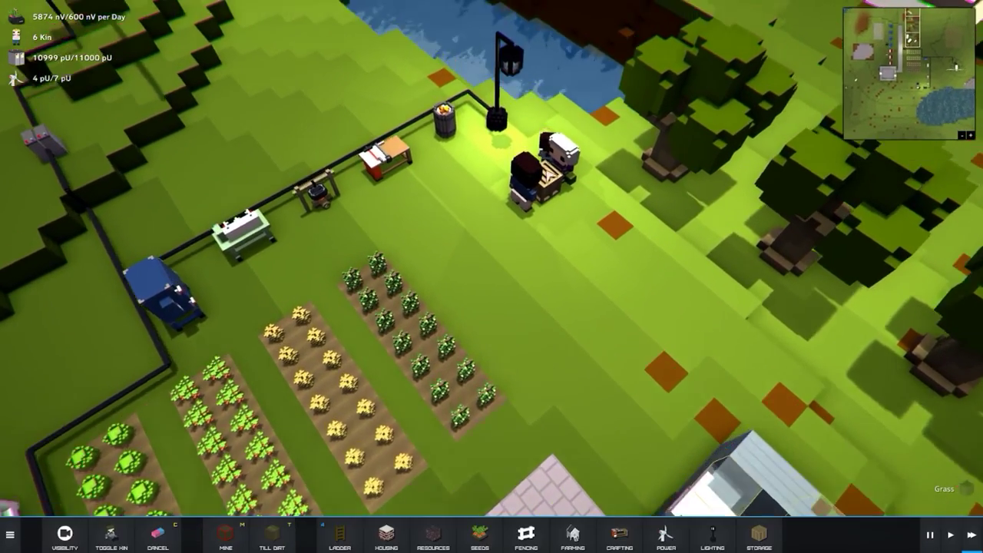
left_click(522, 150)
key("e")
scroll(550, 266, "up", 4)
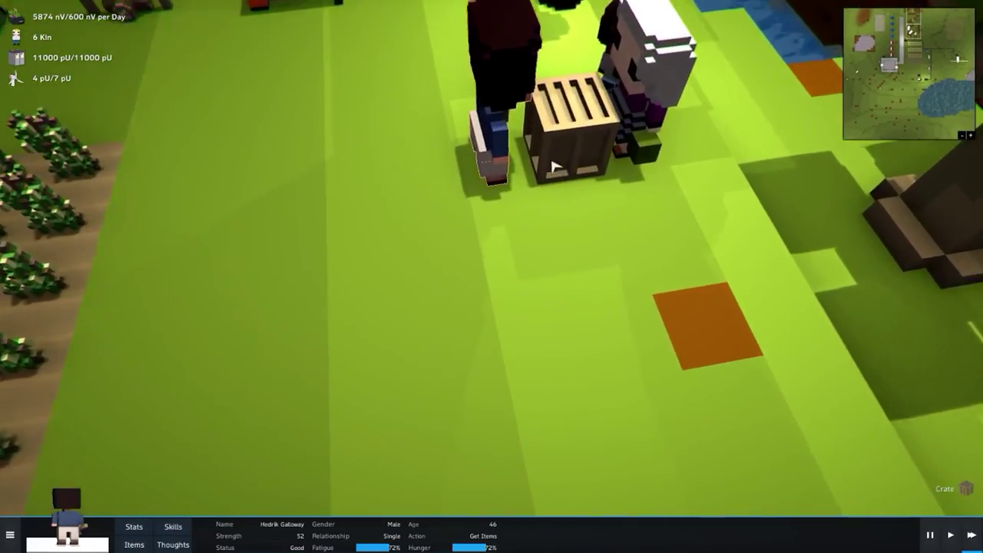
scroll(549, 266, "down", 4)
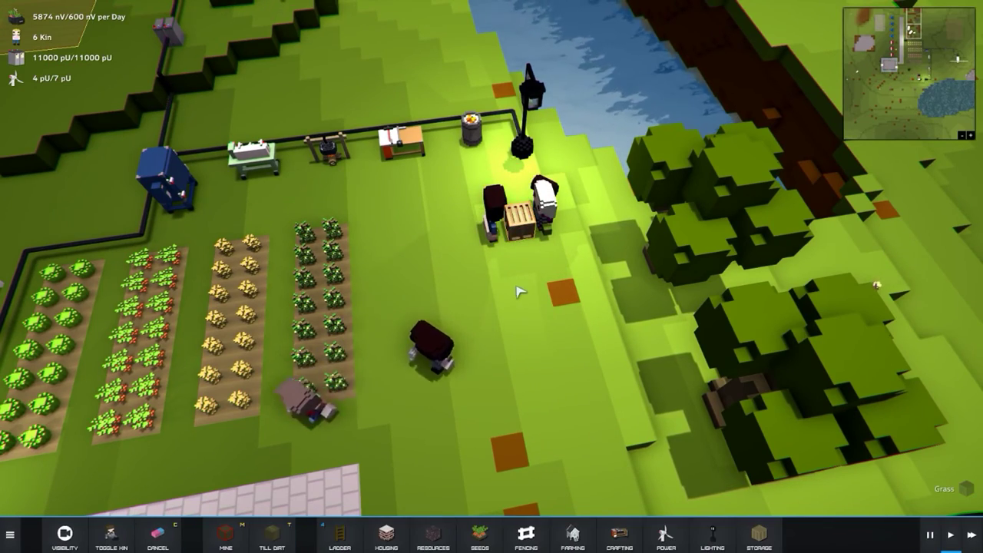
key("a")
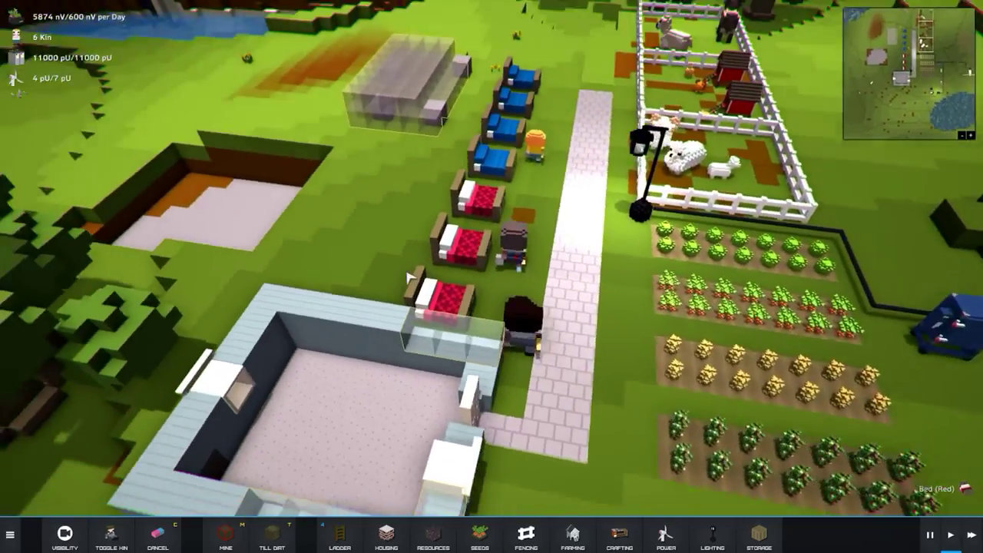
scroll(409, 277, "down", 2)
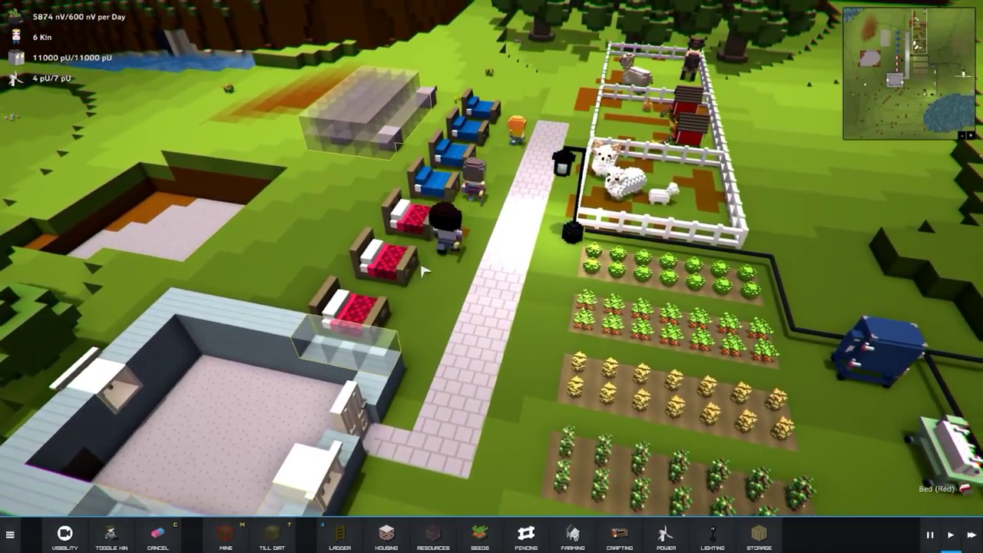
left_click_drag(422, 270, 422, 231)
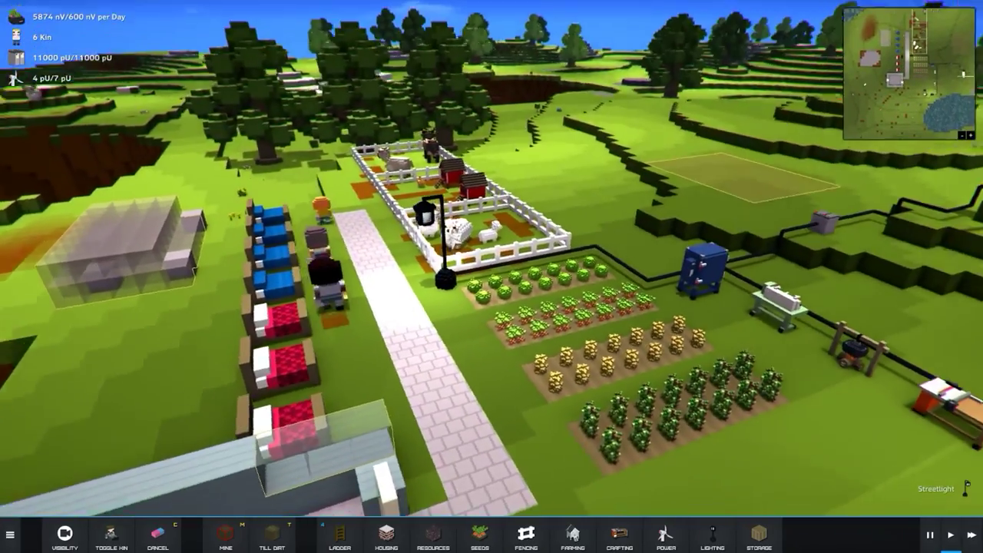
left_click_drag(491, 276, 307, 230)
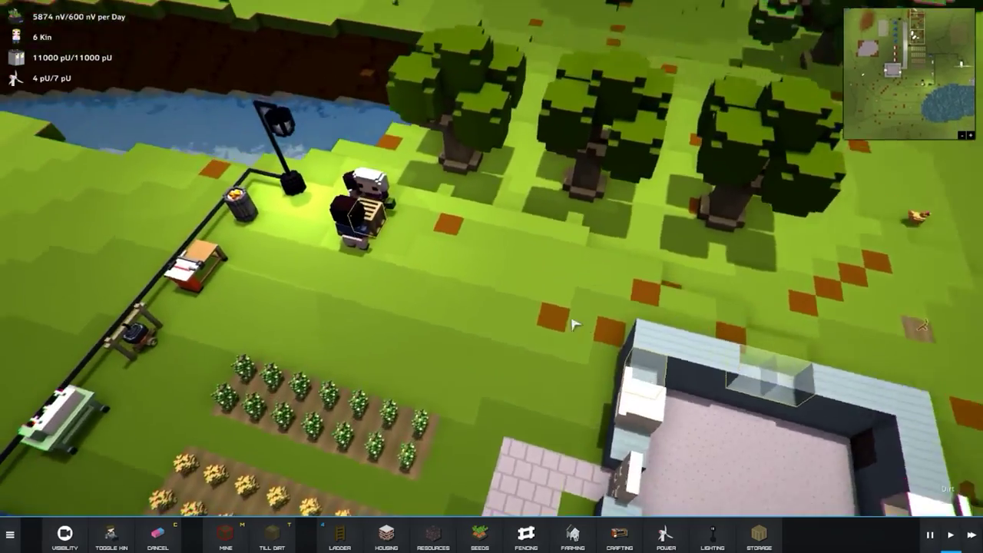
left_click_drag(602, 284, 491, 254)
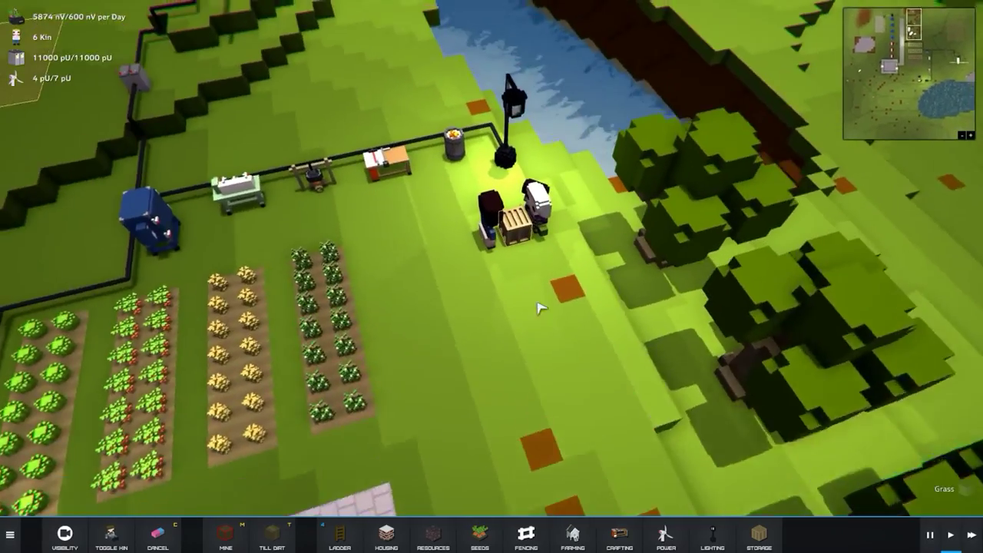
scroll(491, 253, "up", 2)
left_click(487, 218)
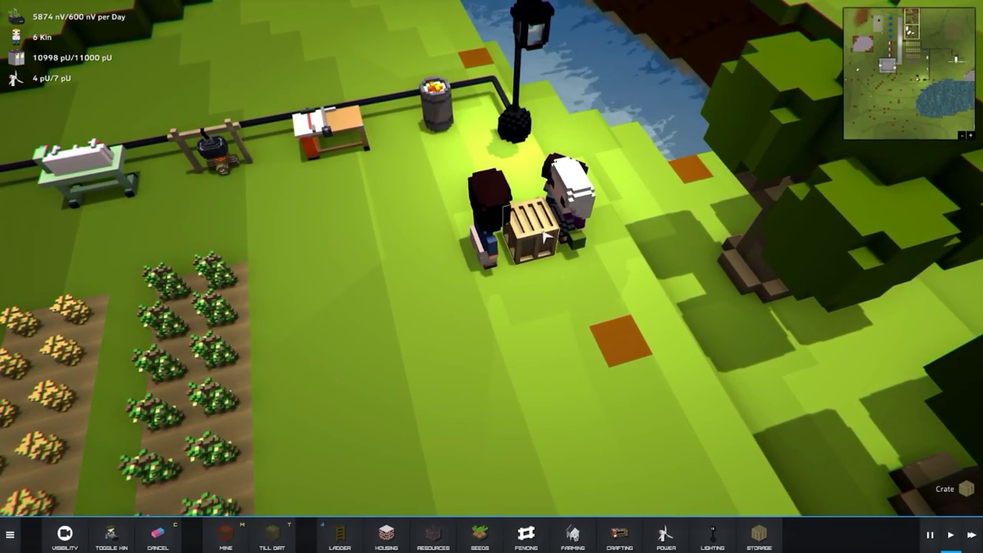
left_click(547, 237)
left_click_drag(691, 346, 599, 231)
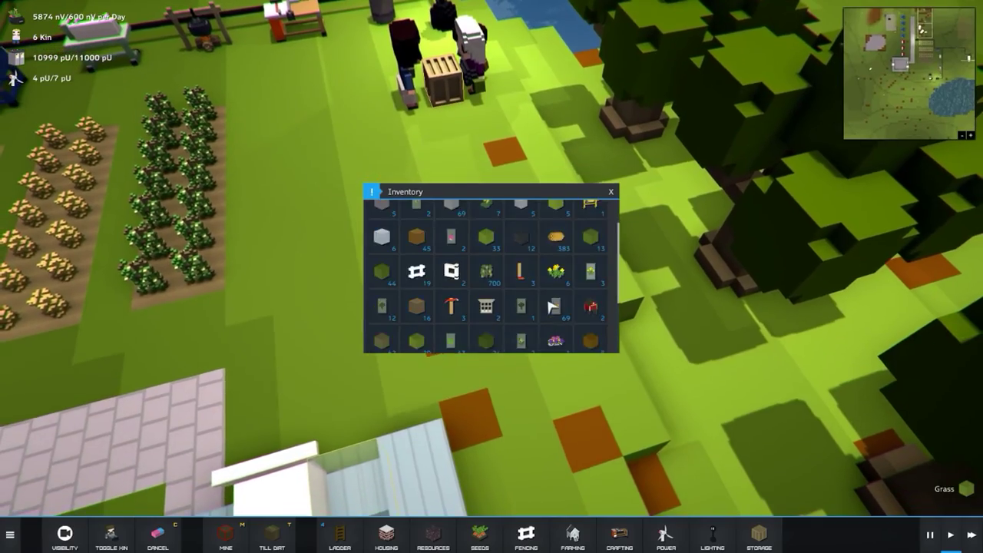
left_click_drag(691, 384, 690, 430)
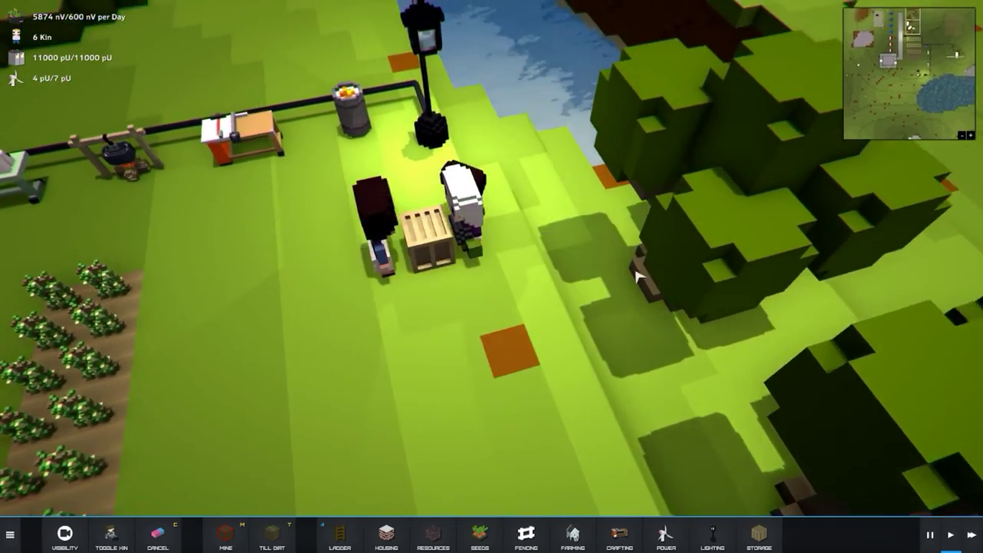
mouse_move(638, 276)
left_mouse_down()
mouse_move(597, 263)
mouse_move(683, 264)
mouse_move(504, 308)
left_mouse_up()
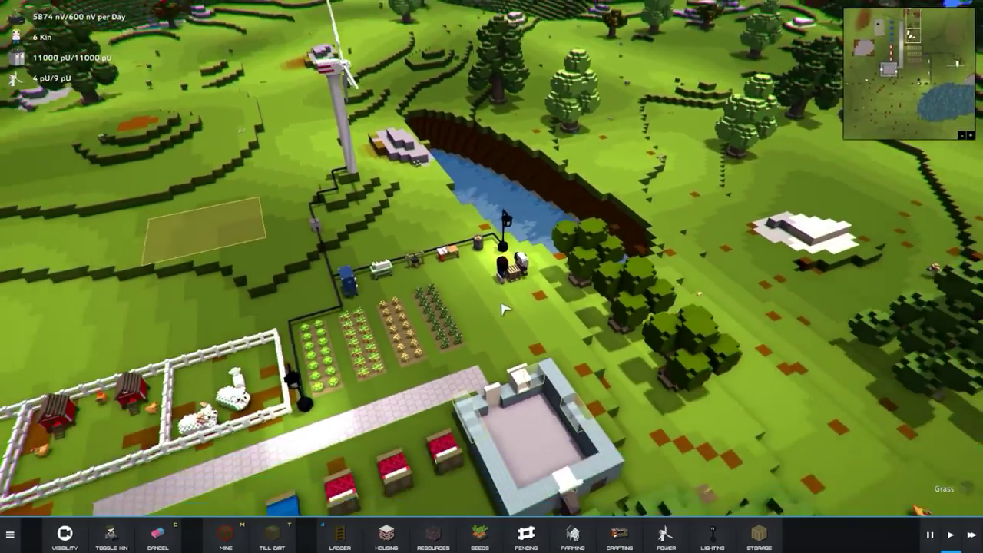
scroll(503, 308, "up", 3)
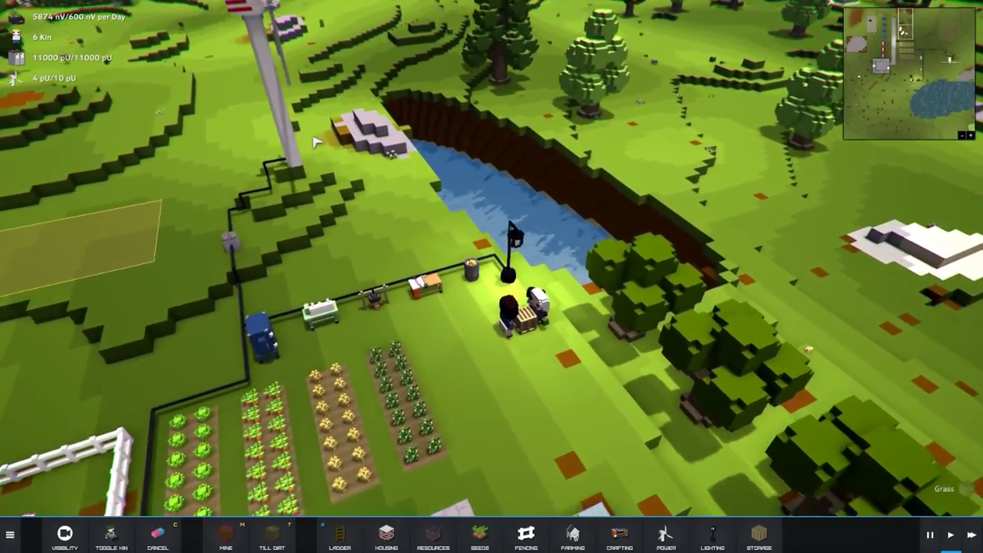
Tilt and zoom out to view farm plots, beds, pens, house and windmill from above.
mouse_move(513, 228)
left_mouse_down()
mouse_move(539, 321)
mouse_move(534, 262)
left_mouse_up()
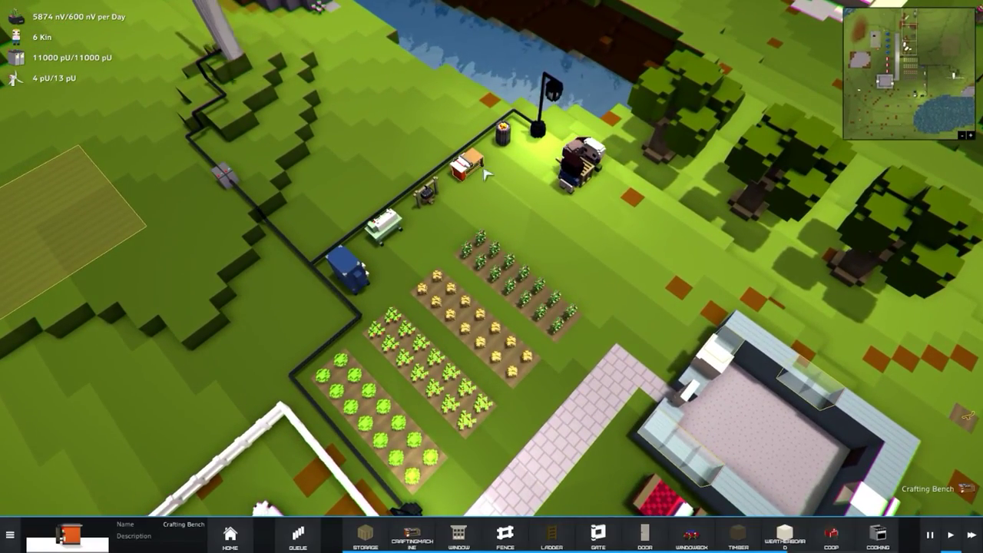
scroll(598, 277, "up", 2)
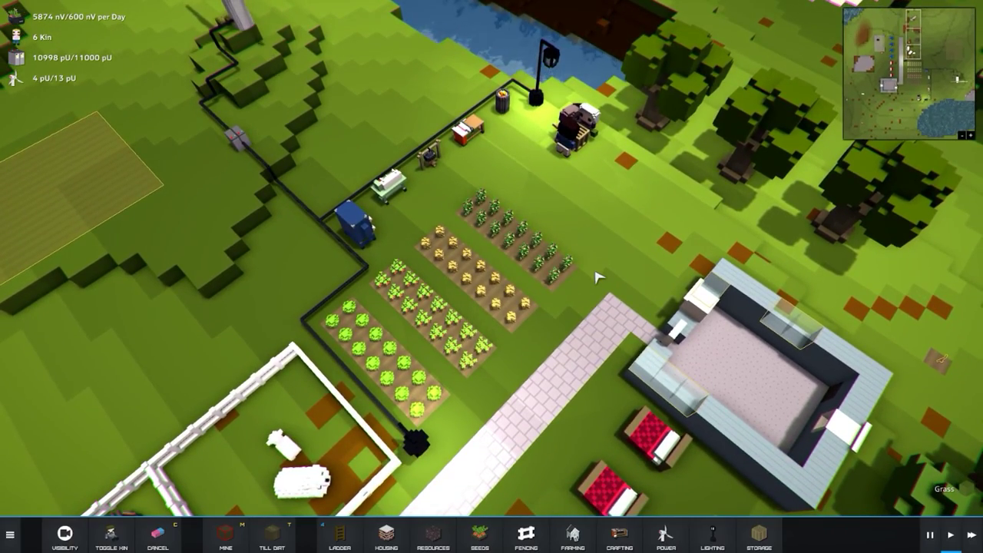
mouse_move(598, 277)
left_mouse_down()
mouse_move(567, 281)
mouse_move(606, 403)
left_mouse_up()
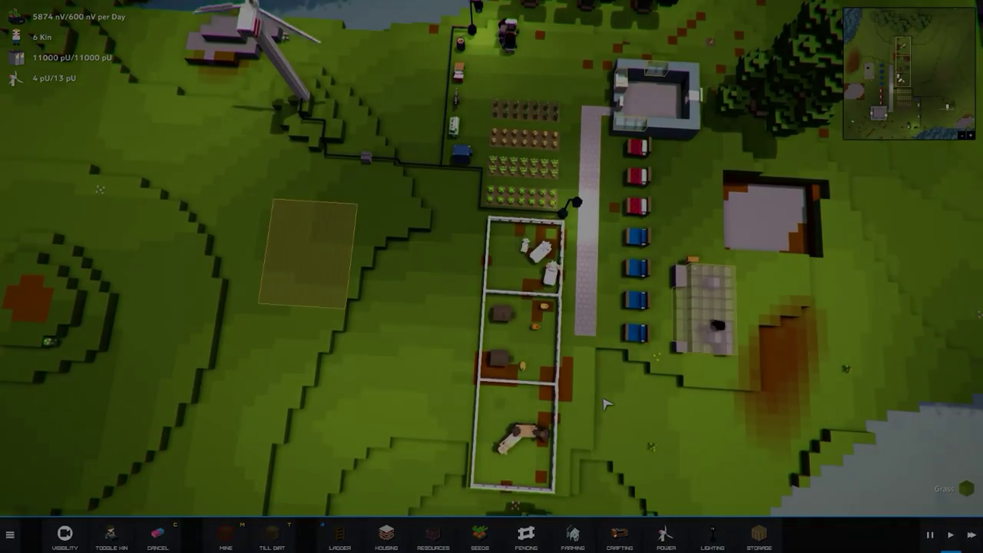